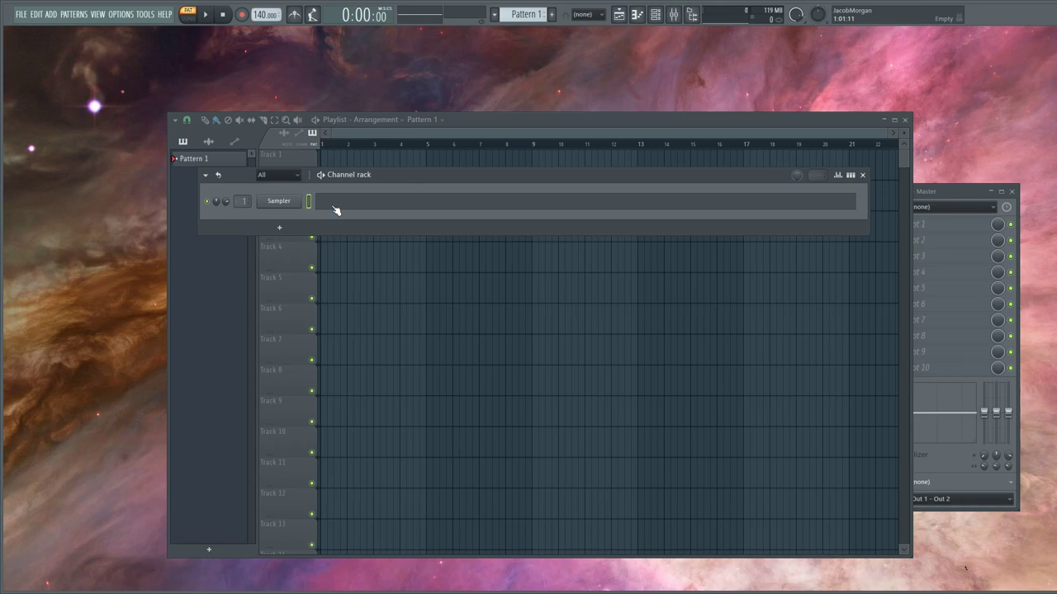
Step: Replace the Sampler channel with the Sytrus synthesizer
{"action": "right_click", "coordinate": [285, 205]}
{"action": "mouse_move", "coordinate": [319, 298]}
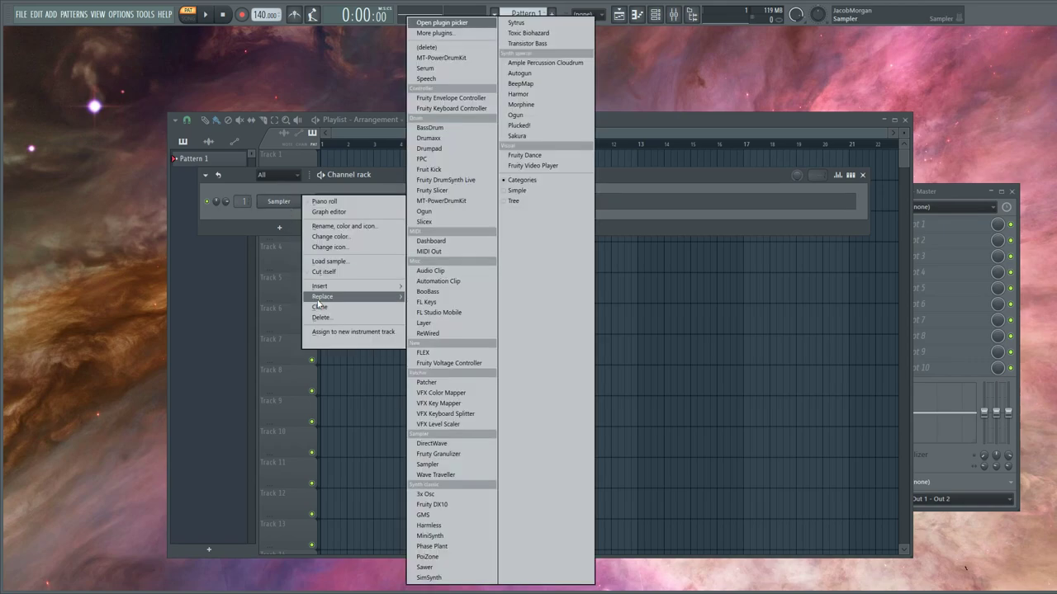
{"action": "left_click", "coordinate": [543, 25]}
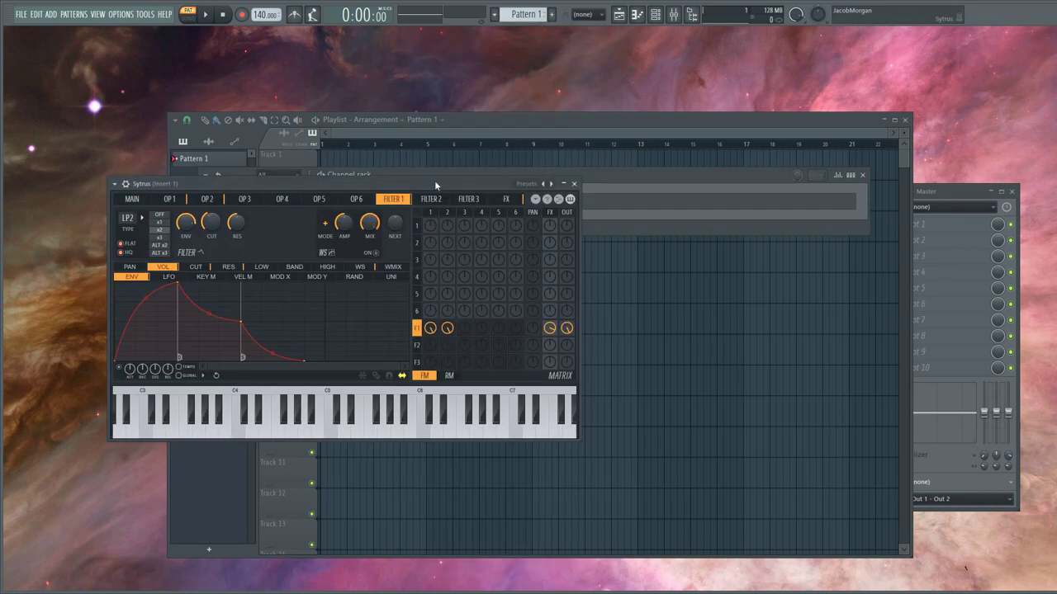
Step: Load the Default preset in Sytrus and show the operator 1 settings
{"action": "left_click", "coordinate": [280, 221]}
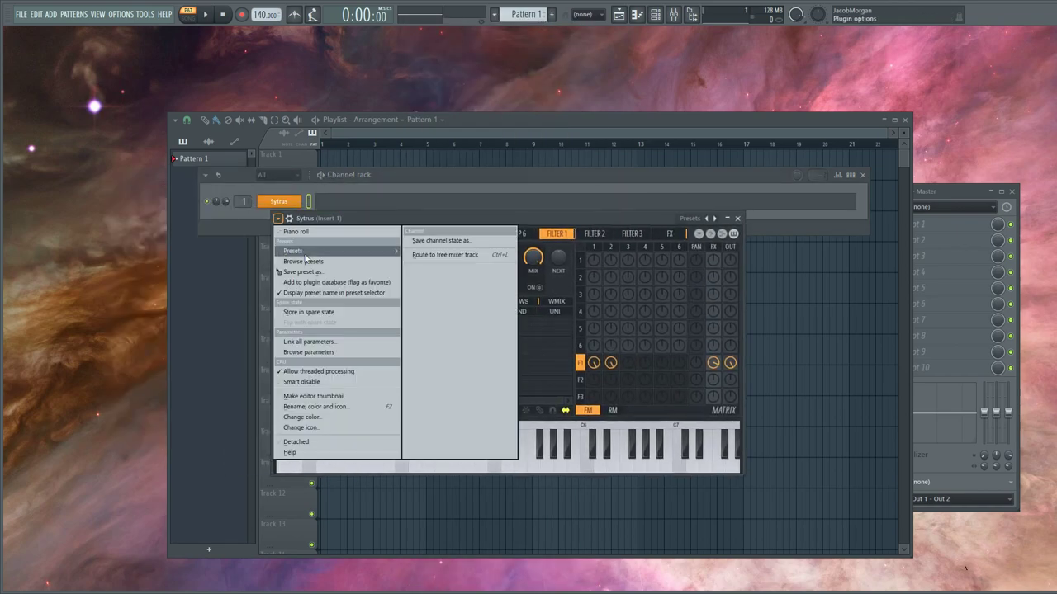
{"action": "mouse_move", "coordinate": [306, 259]}
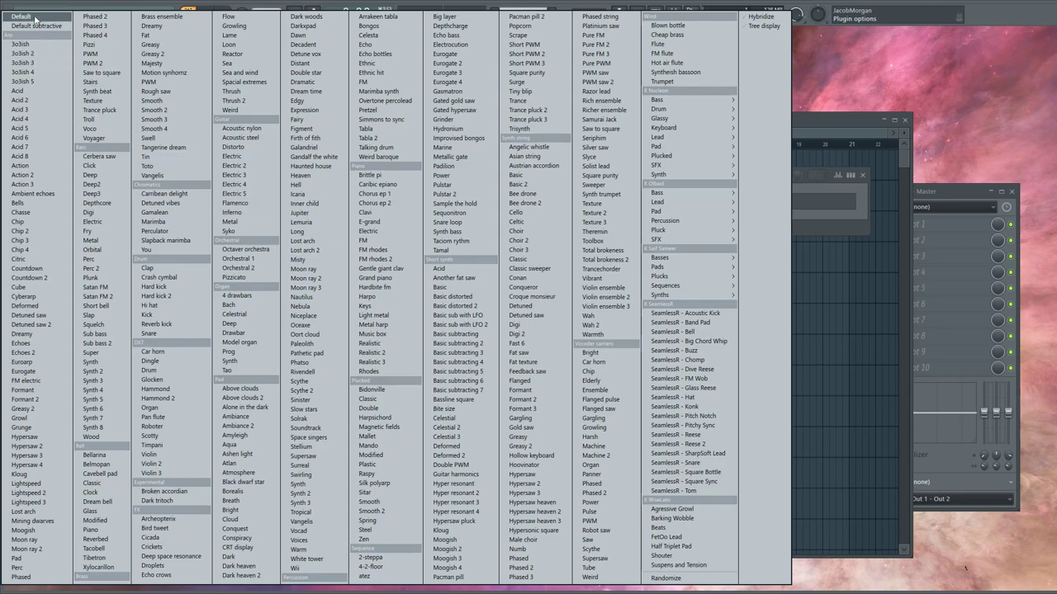
{"action": "left_click", "coordinate": [35, 17]}
{"action": "left_click", "coordinate": [334, 235]}
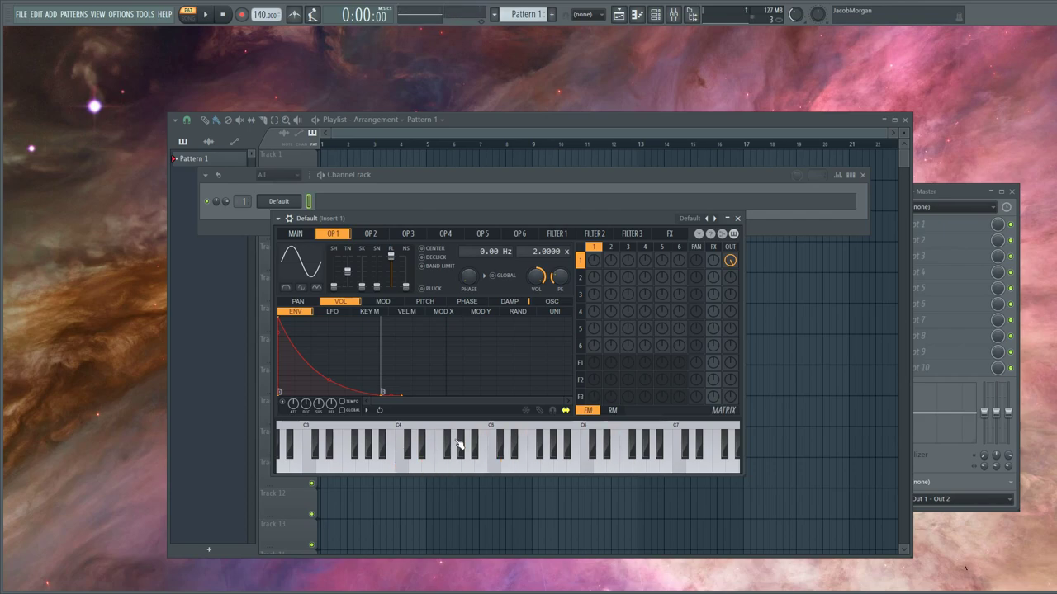
Step: Open the Sytrus channel's piano roll and set its snap to Cell
{"action": "left_click", "coordinate": [384, 201]}
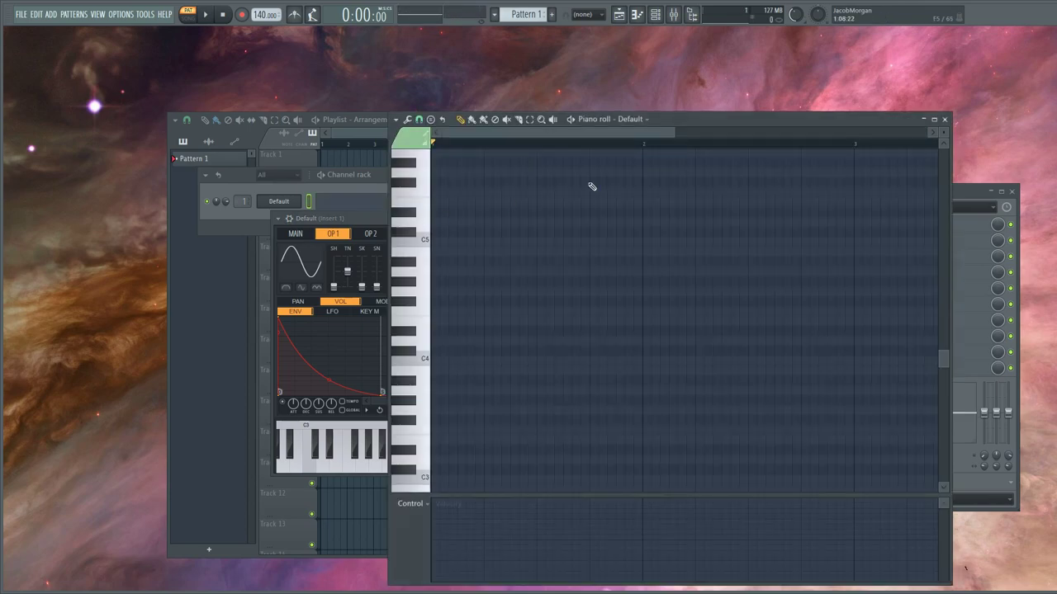
{"action": "left_click_drag", "start_coordinate": [691, 123], "coordinate": [565, 100]}
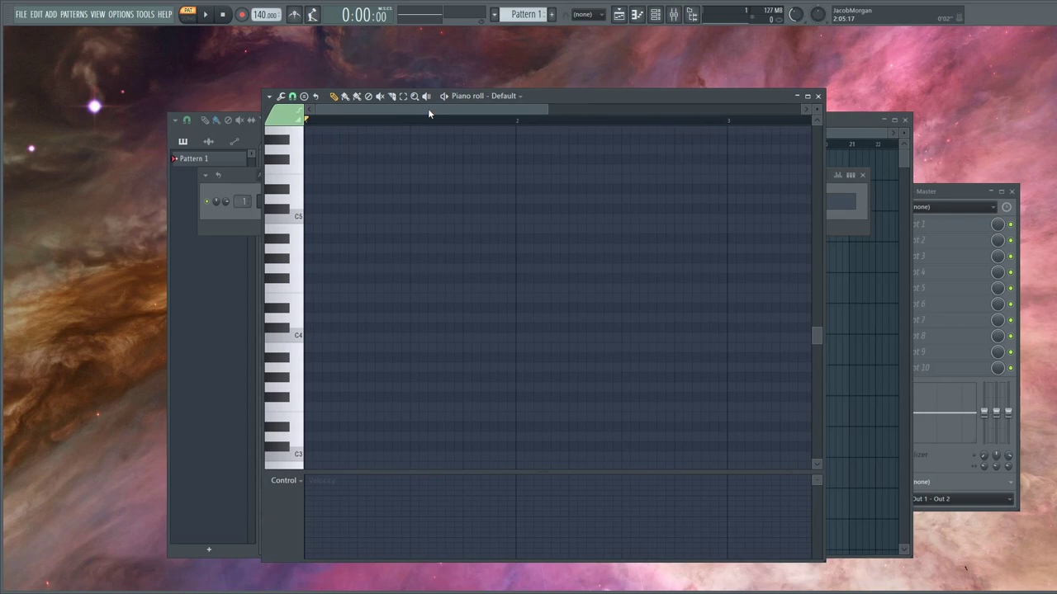
{"action": "left_click", "coordinate": [292, 96]}
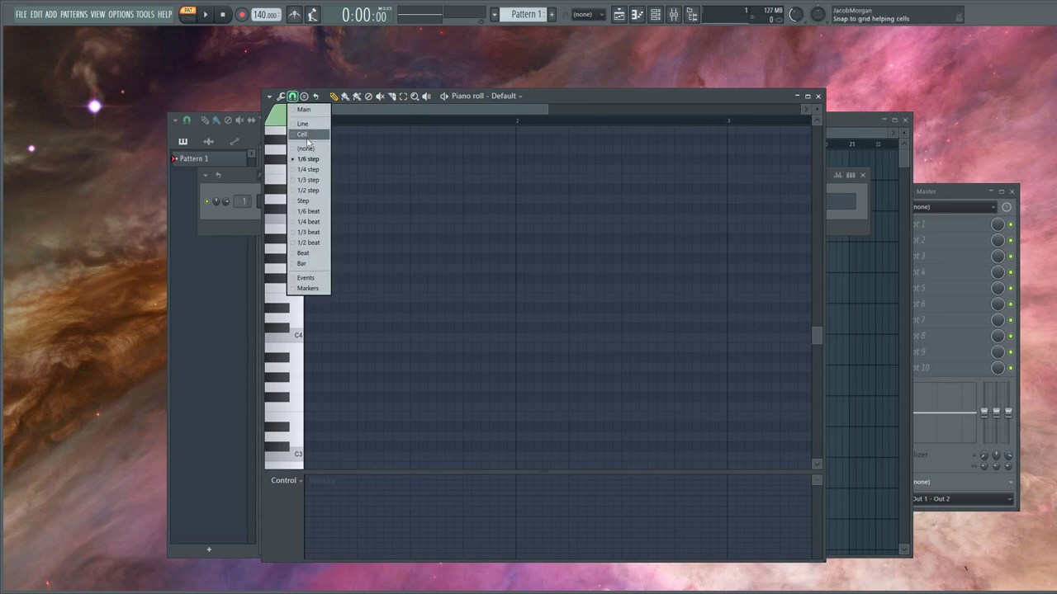
{"action": "left_click", "coordinate": [306, 136]}
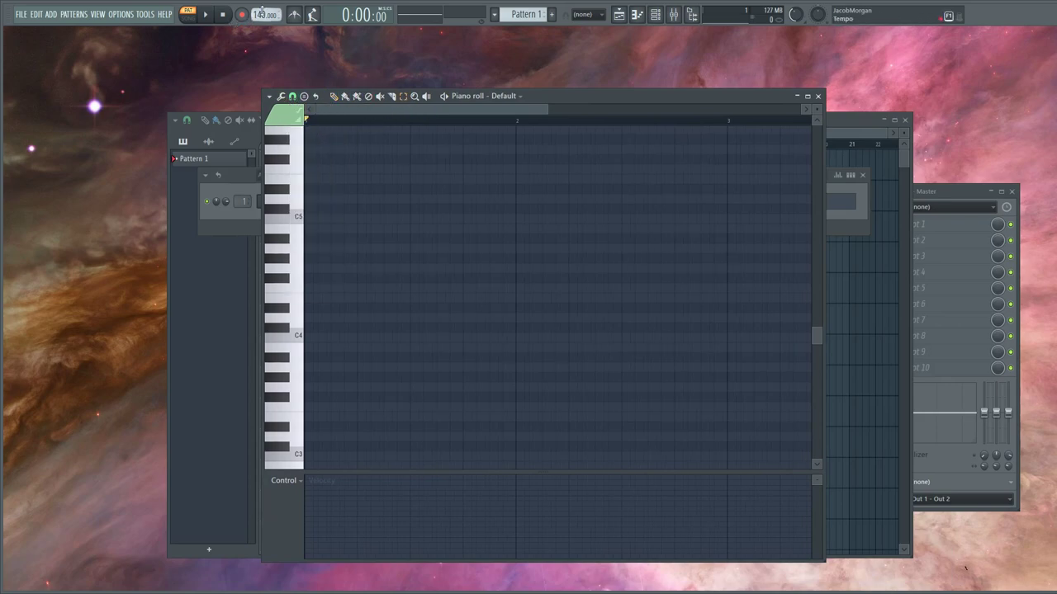
Step: Set the project tempo to 180 and select the first two bars on the piano roll timeline
{"action": "right_click", "coordinate": [261, 12]}
{"action": "left_click", "coordinate": [287, 135]}
{"action": "left_click_drag", "start_coordinate": [349, 125], "coordinate": [732, 142]}
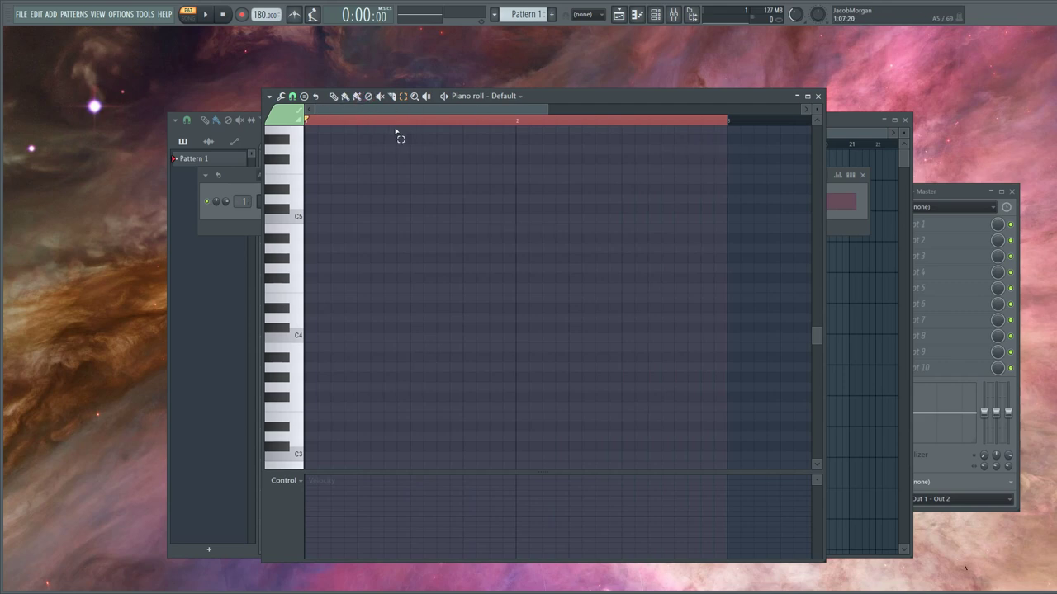
Step: Set the piano roll's snap to 1/6 step
{"action": "left_click", "coordinate": [293, 97]}
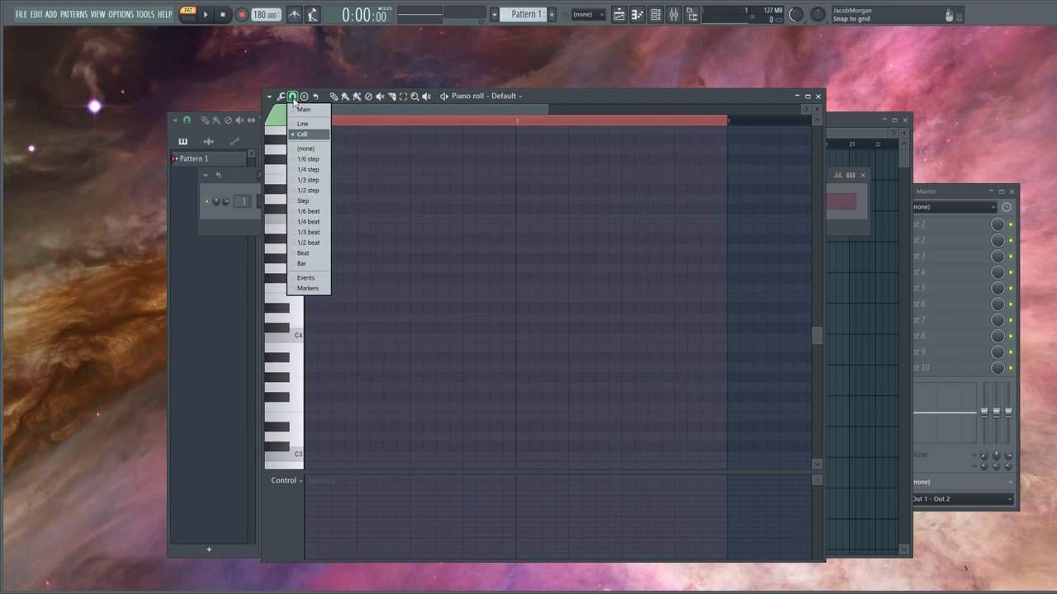
{"action": "left_click", "coordinate": [313, 159]}
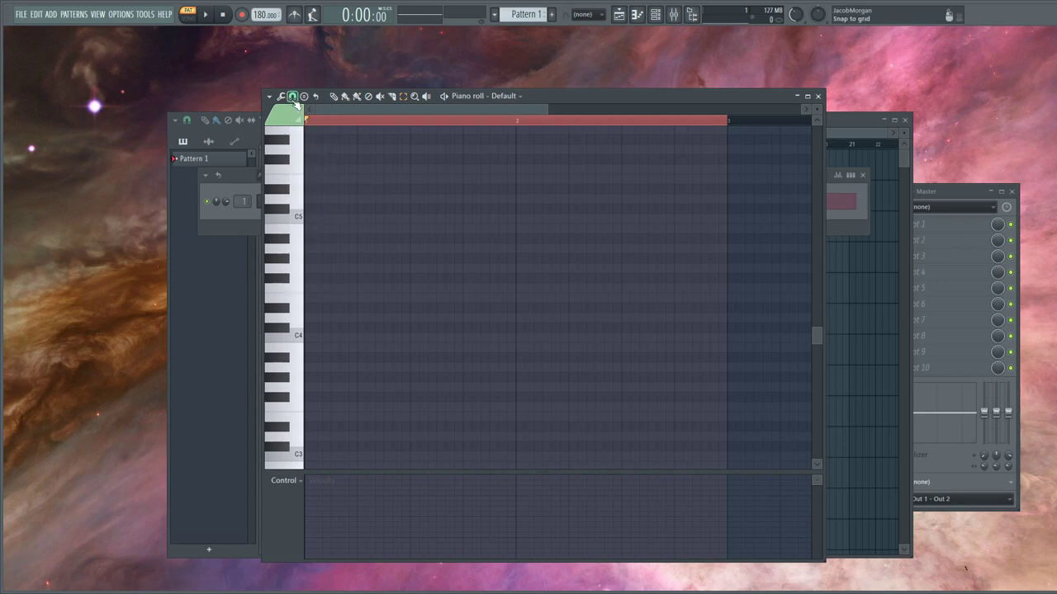
{"action": "left_click", "coordinate": [293, 98]}
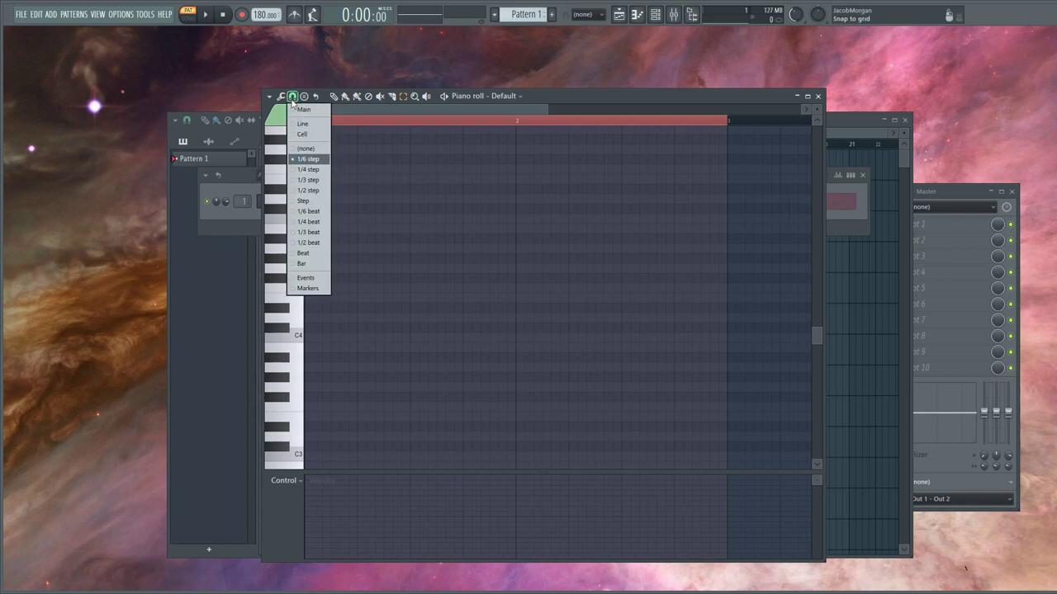
{"action": "left_click", "coordinate": [316, 161]}
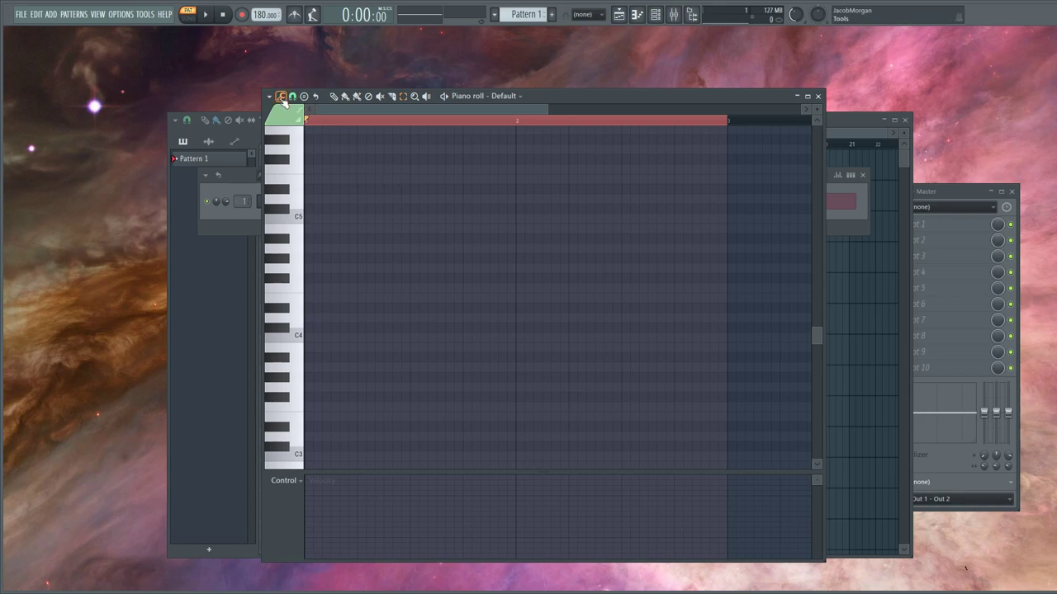
{"action": "left_click", "coordinate": [281, 97]}
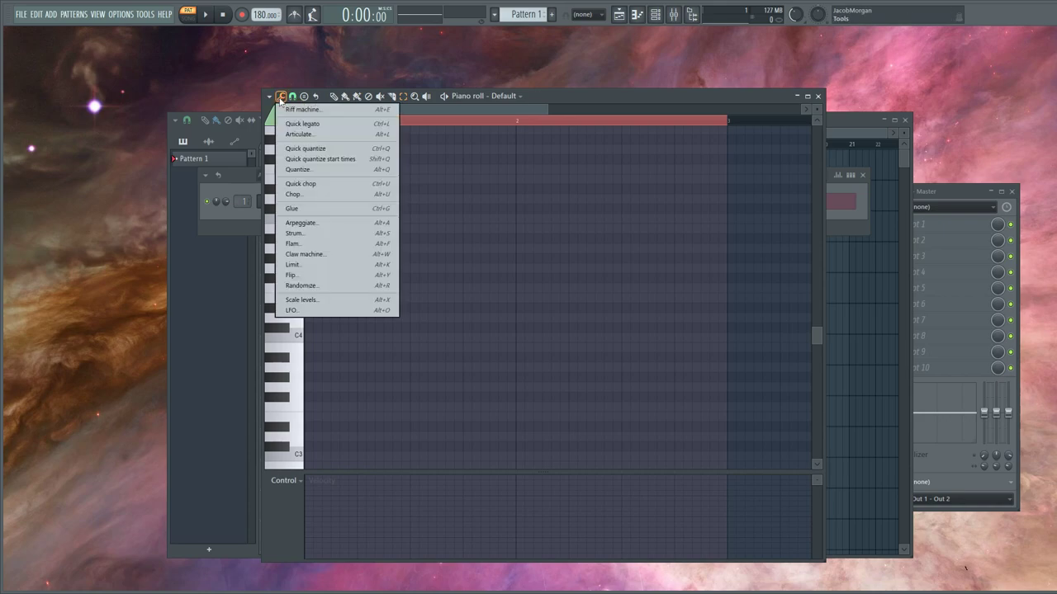
{"action": "left_click", "coordinate": [334, 286]}
{"action": "left_click_drag", "start_coordinate": [727, 182], "coordinate": [550, 211]}
{"action": "left_click", "coordinate": [603, 211]}
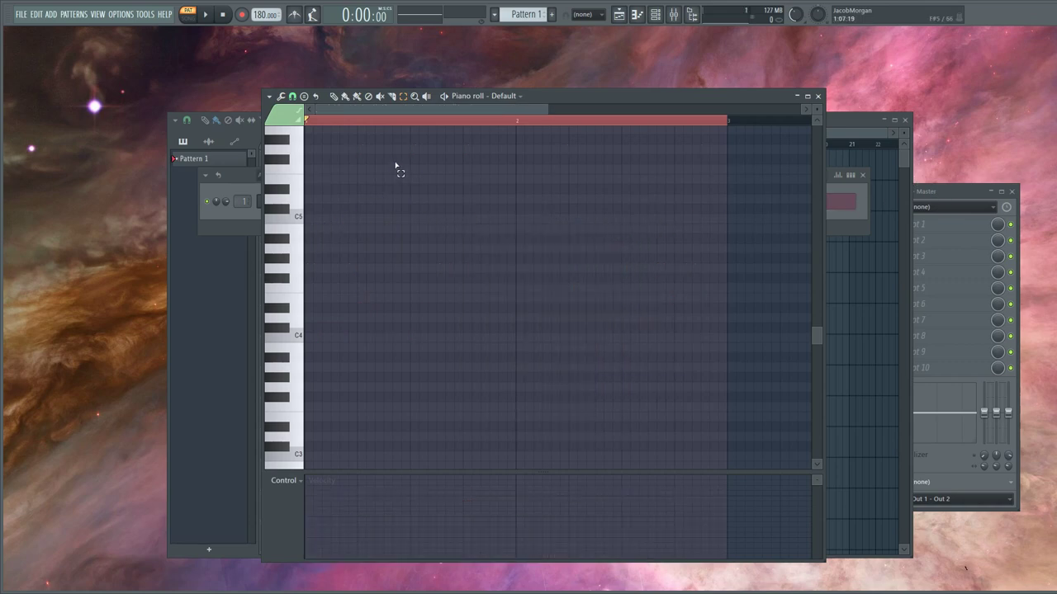
Step: Start pattern playback and open the piano roll randomizer to fill the selected two bars with random notes
{"action": "key", "text": "space"}
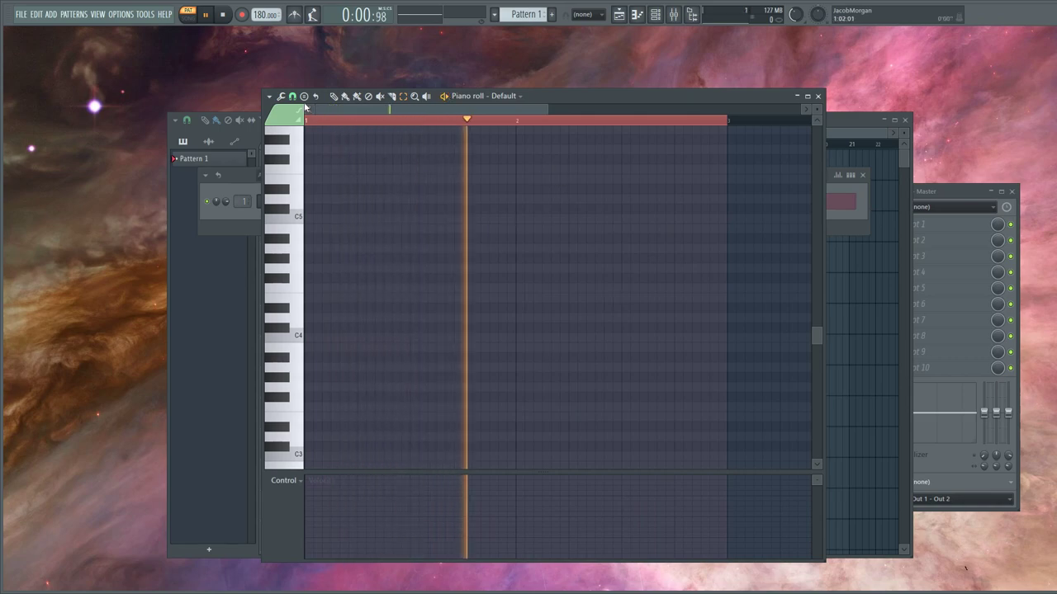
{"action": "left_click", "coordinate": [281, 96]}
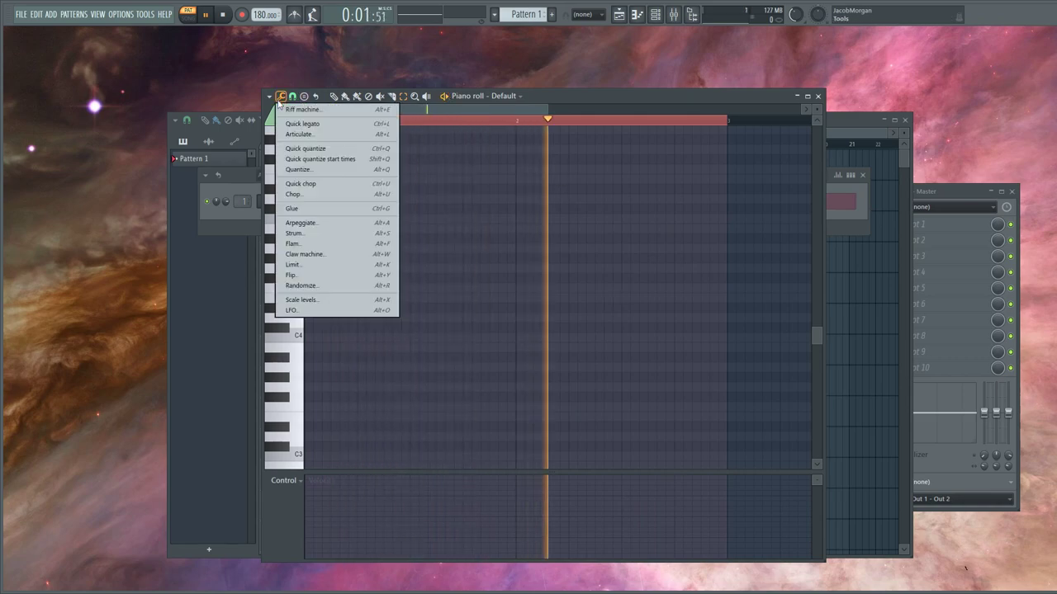
{"action": "left_click", "coordinate": [363, 286]}
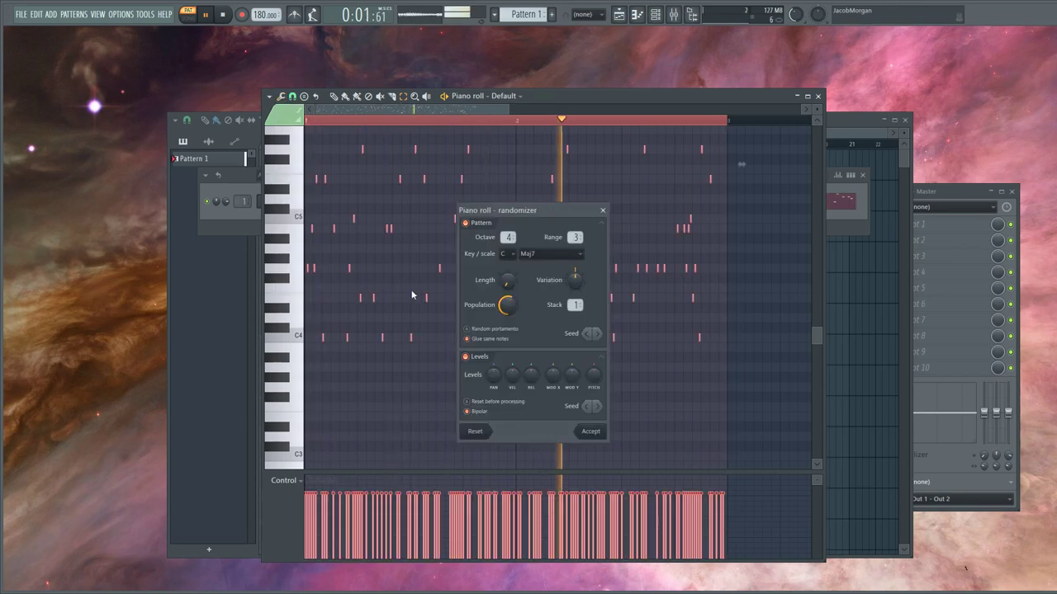
{"action": "left_click_drag", "start_coordinate": [512, 210], "coordinate": [542, 196]}
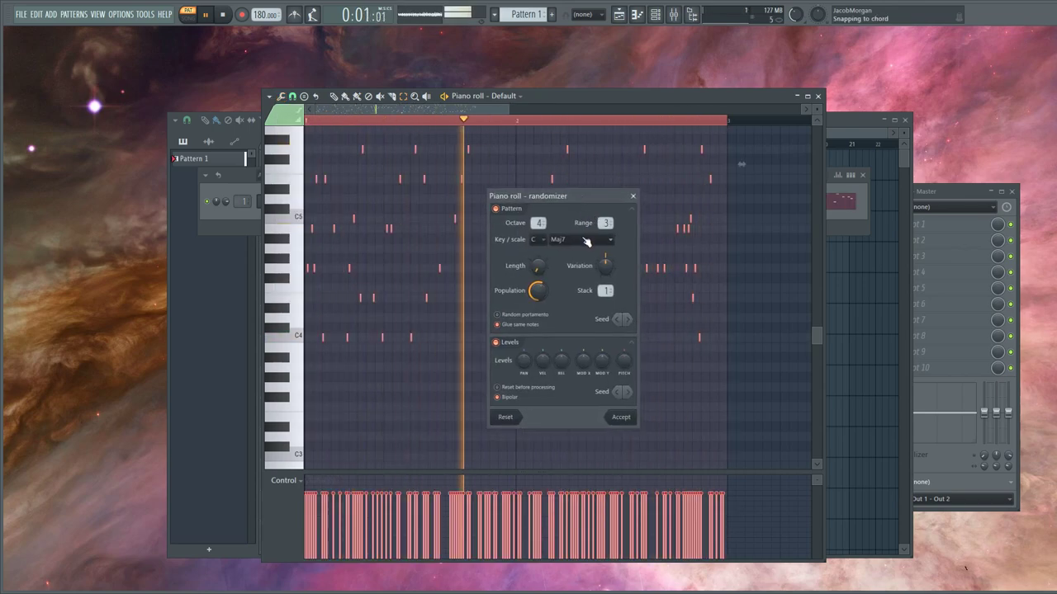
Step: Try the randomizer with the scale set to (none), and then set it to m7 in C
{"action": "left_click", "coordinate": [586, 241]}
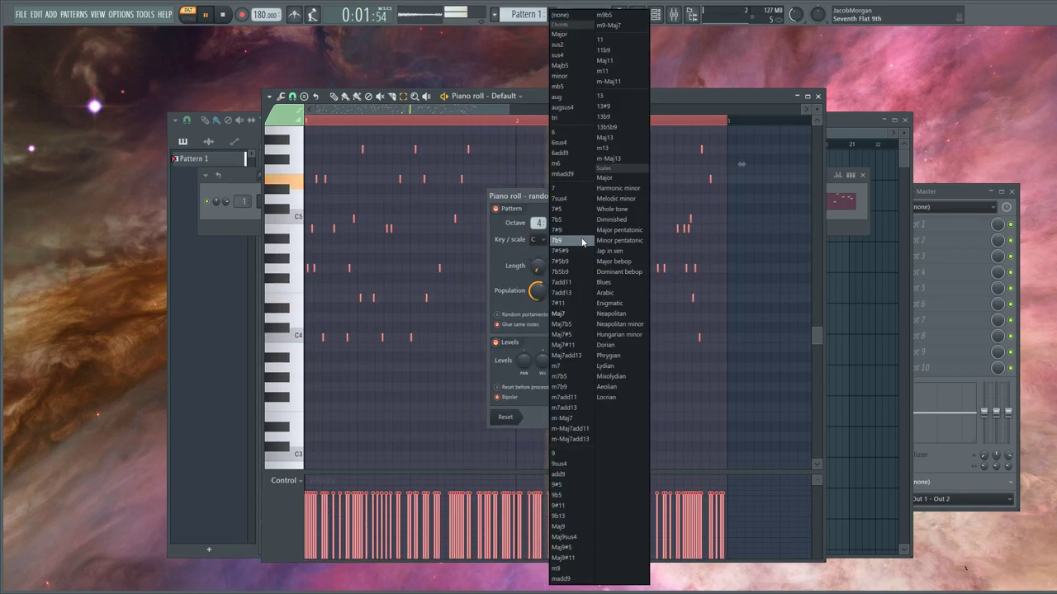
{"action": "left_click", "coordinate": [575, 16]}
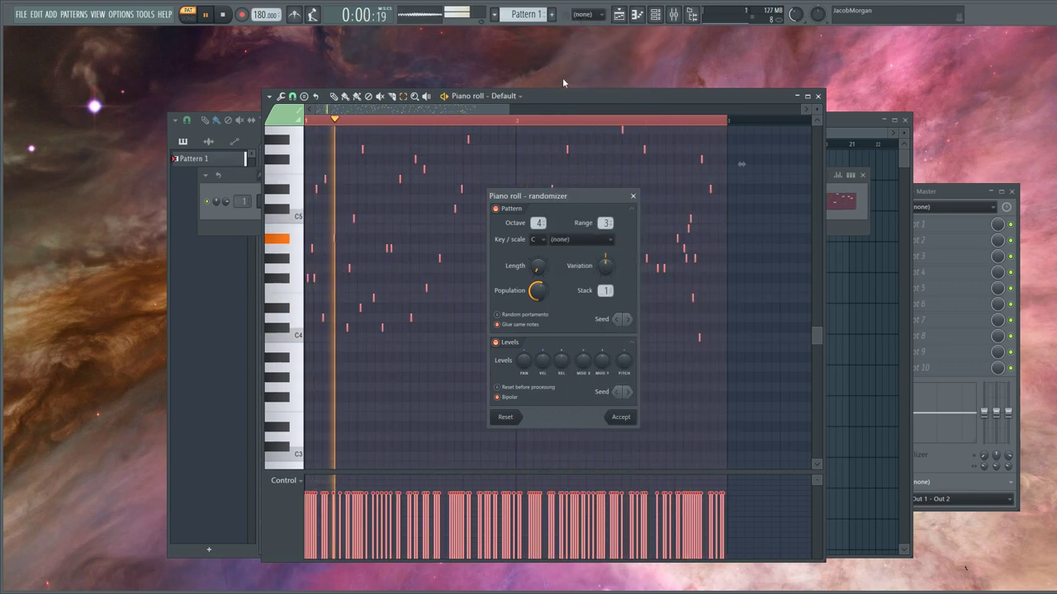
{"action": "left_click", "coordinate": [576, 245]}
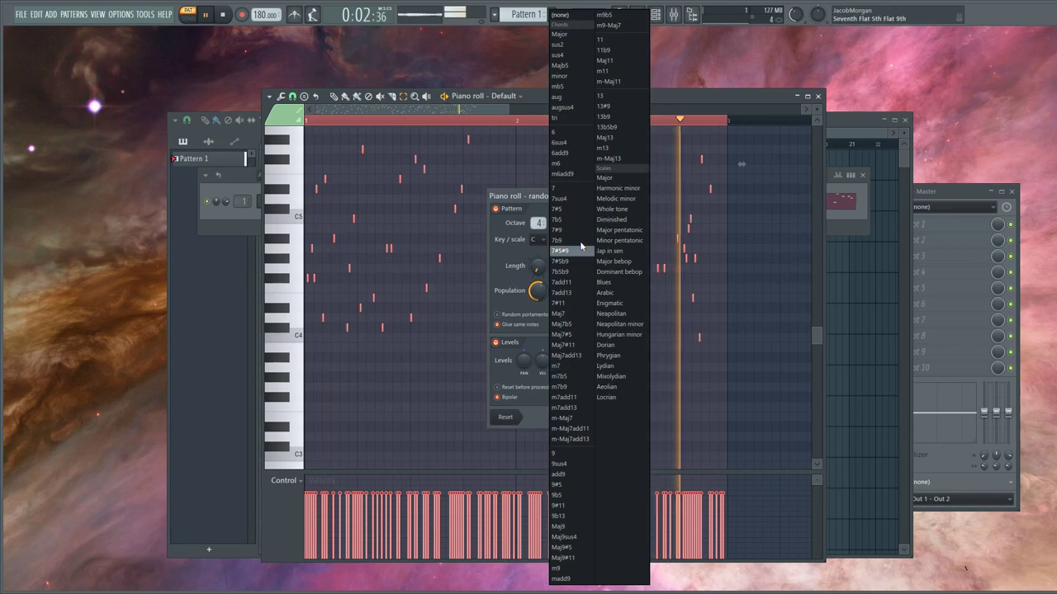
{"action": "left_click", "coordinate": [565, 373]}
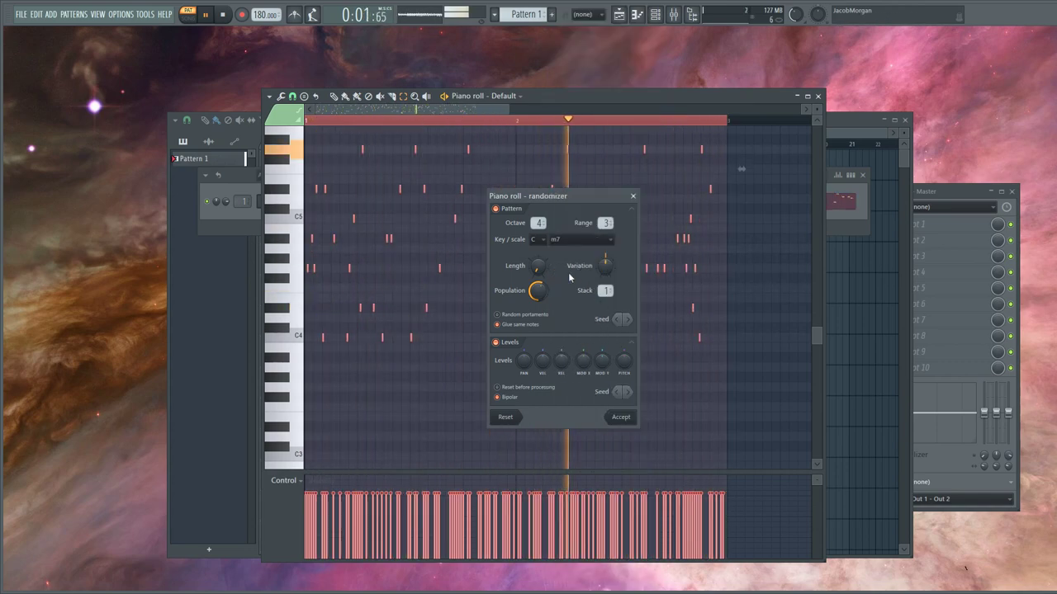
Step: Lower the randomizer's Population to near its minimum so only a few notes are generated
{"action": "left_click_drag", "start_coordinate": [522, 195], "coordinate": [596, 223]}
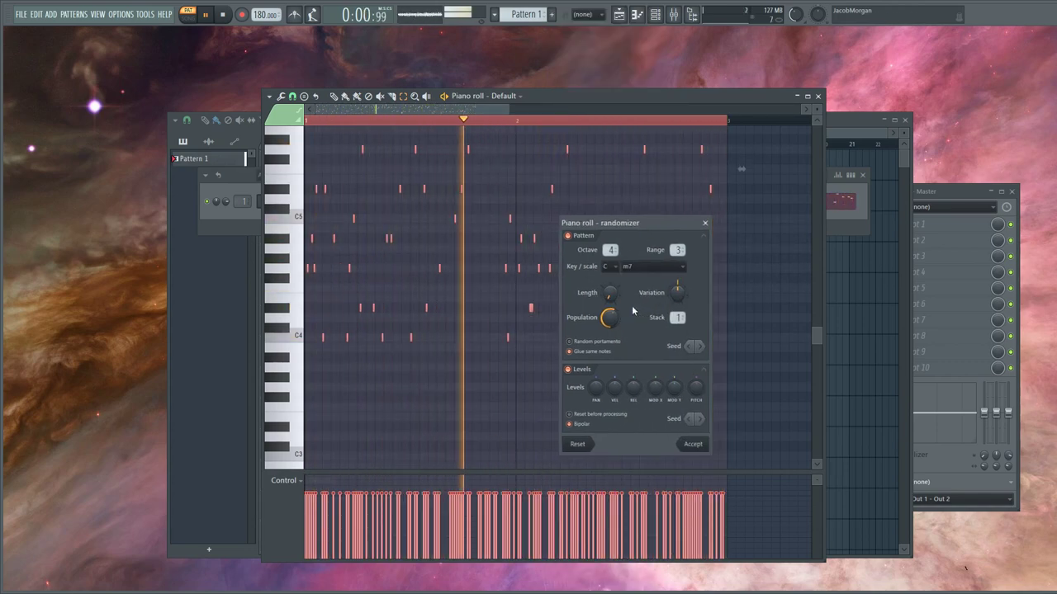
{"action": "left_click_drag", "start_coordinate": [610, 316], "coordinate": [614, 320]}
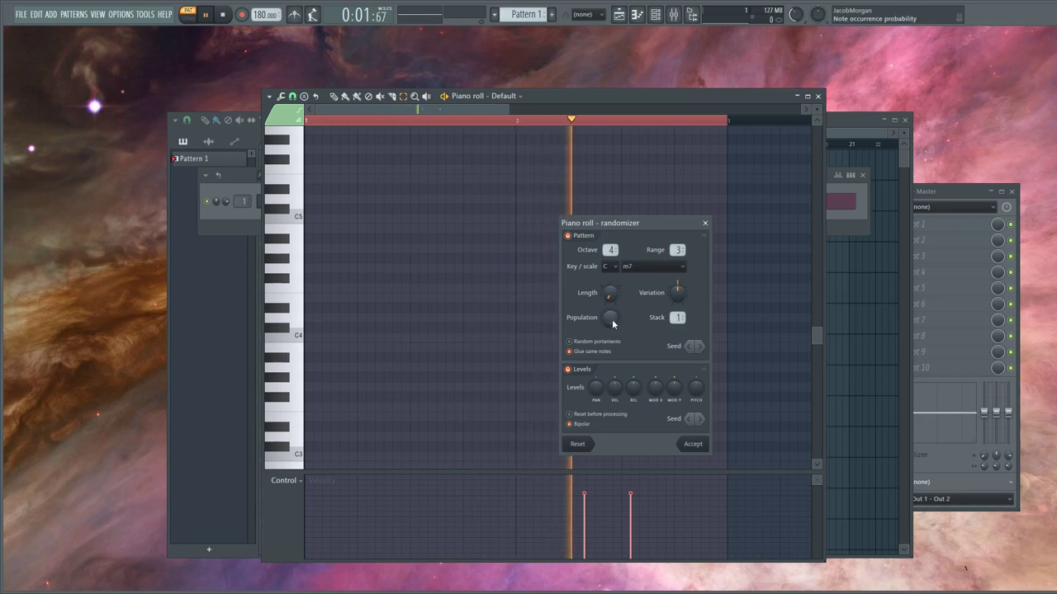
{"action": "left_click_drag", "start_coordinate": [610, 317], "coordinate": [610, 289]}
{"action": "left_click_drag", "start_coordinate": [743, 169], "coordinate": [723, 169]}
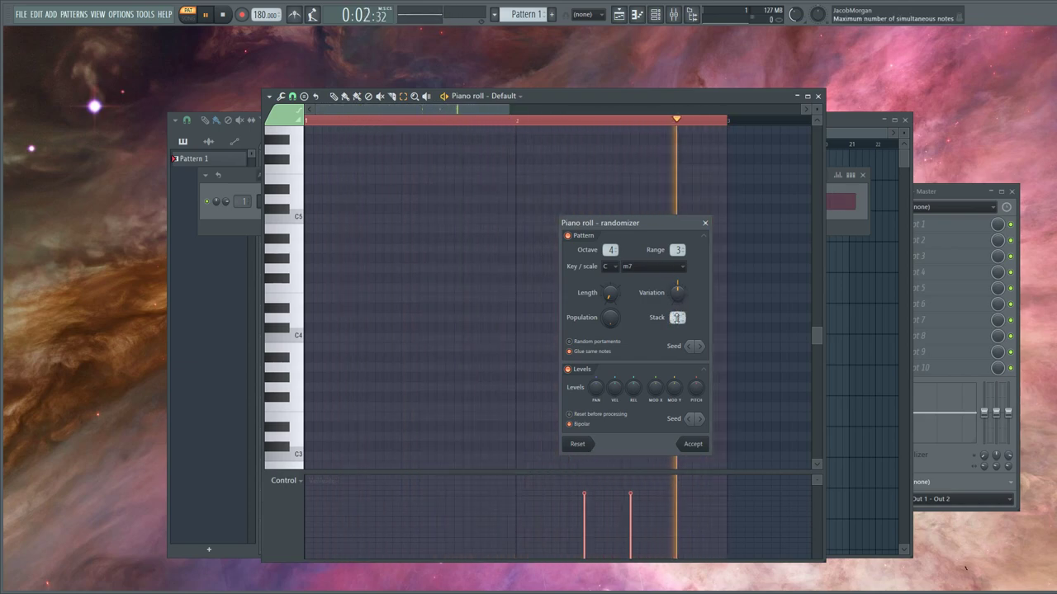
Step: Raise the randomizer's Stack to 3 and increase Population to hear denser, stacked notes
{"action": "scroll", "coordinate": [676, 318], "scroll_direction": "up", "scroll_amount": 1}
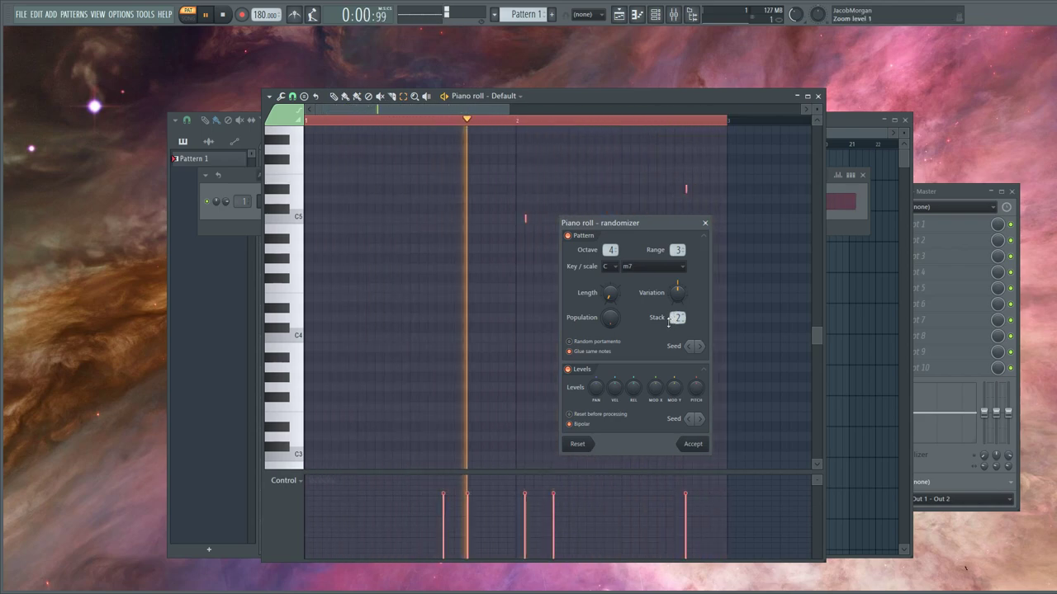
{"action": "scroll", "coordinate": [676, 318], "scroll_direction": "up", "scroll_amount": 1}
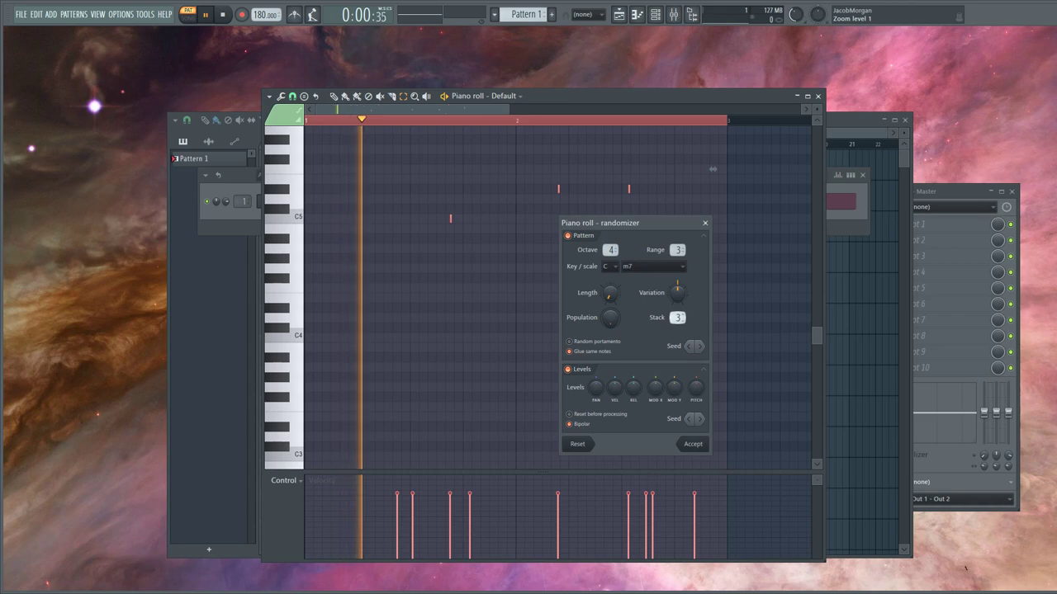
{"action": "left_click_drag", "start_coordinate": [609, 319], "coordinate": [609, 298]}
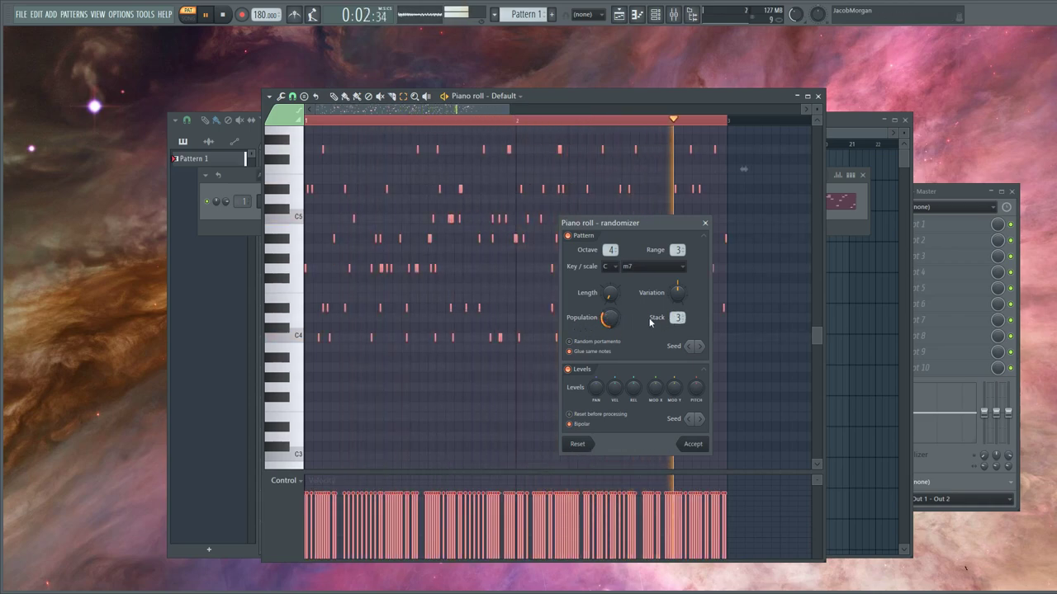
Step: Set the randomizer's Stack to 1 and adjust Population to a moderate level below its midpoint
{"action": "scroll", "coordinate": [676, 317], "scroll_direction": "down", "scroll_amount": 2}
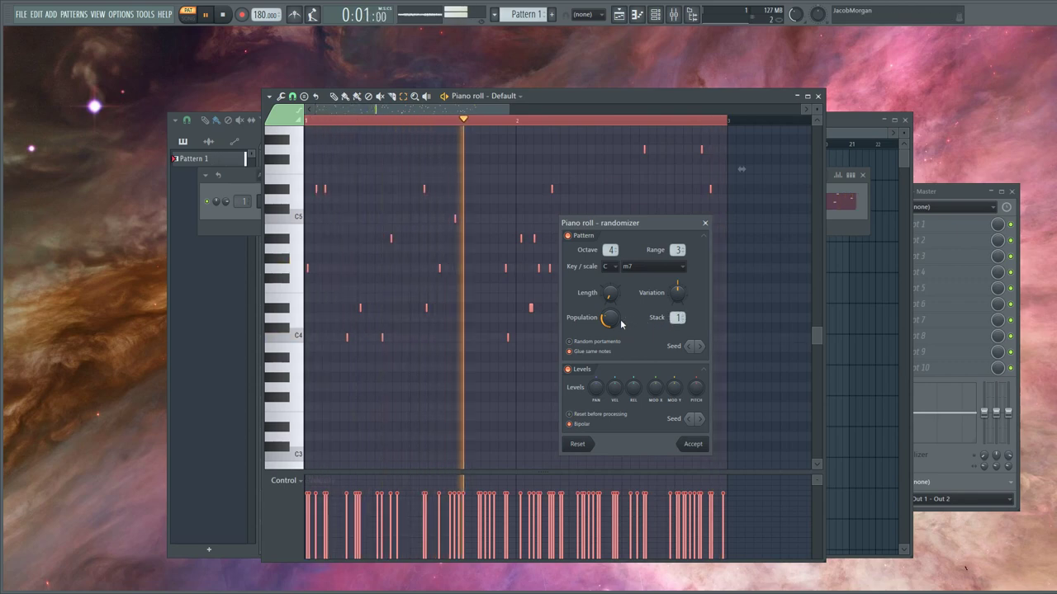
{"action": "scroll", "coordinate": [618, 323], "scroll_direction": "down", "scroll_amount": 5}
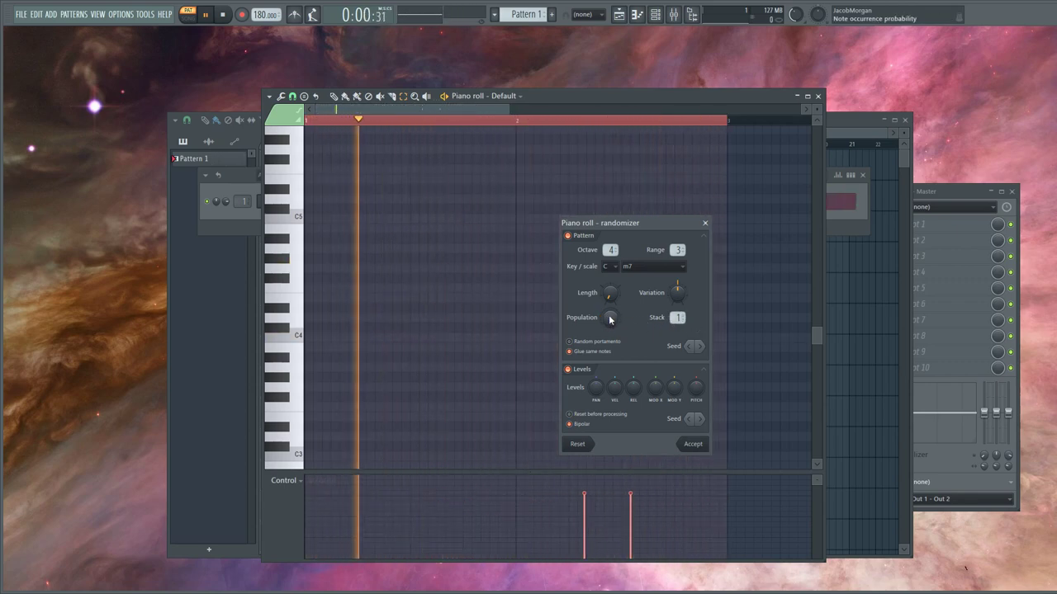
{"action": "scroll", "coordinate": [616, 321], "scroll_direction": "up", "scroll_amount": 3}
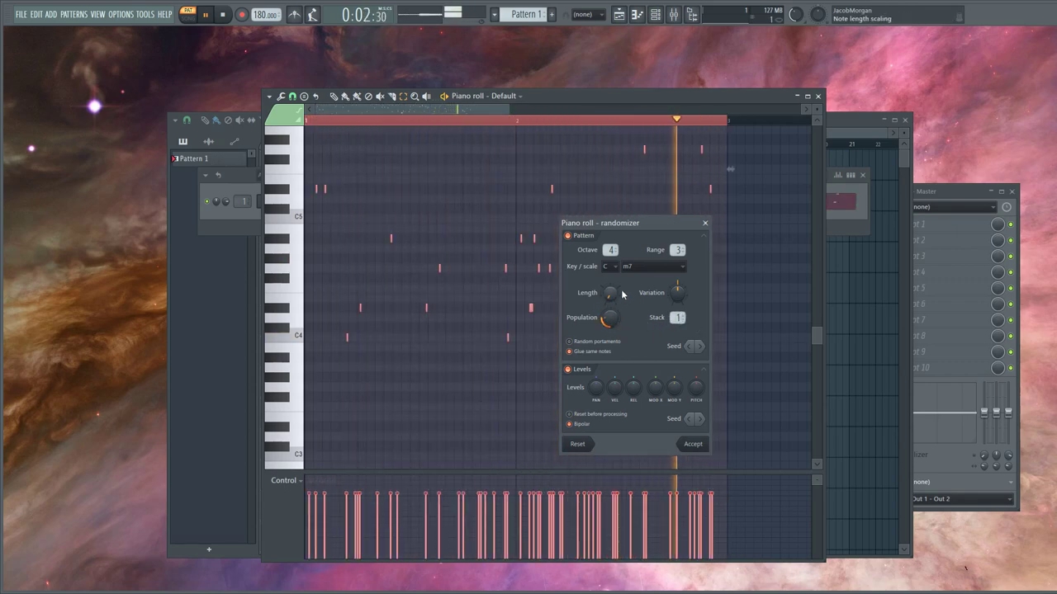
{"action": "left_click_drag", "start_coordinate": [609, 320], "coordinate": [609, 312]}
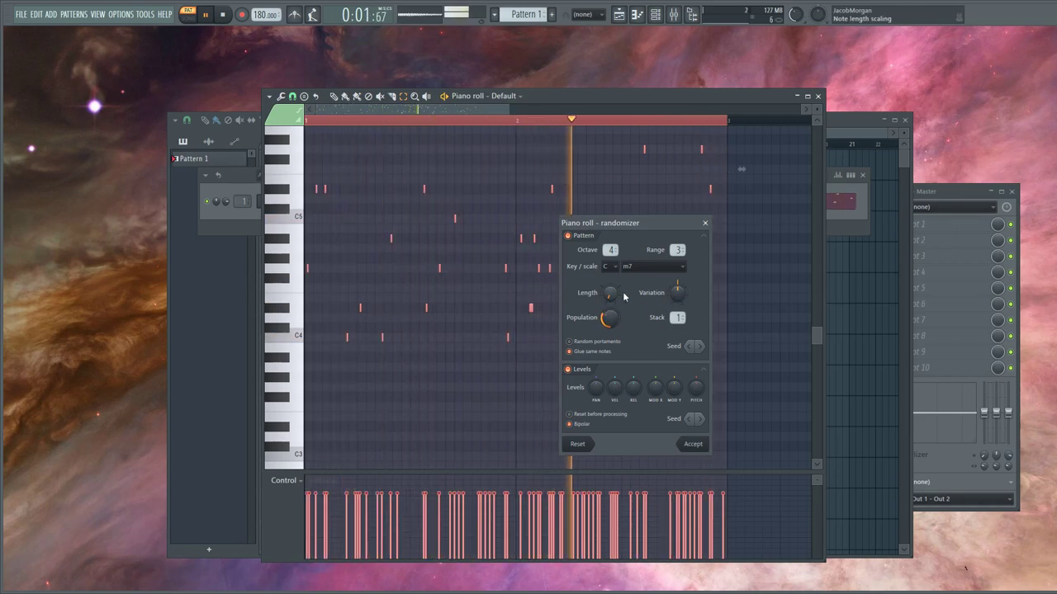
Step: Try different Variation and Length settings for the randomized notes
{"action": "left_click_drag", "start_coordinate": [680, 293], "coordinate": [680, 243]}
{"action": "mouse_move", "coordinate": [610, 293]}
{"action": "left_mouse_down"}
{"action": "mouse_move", "coordinate": [610, 263]}
{"action": "mouse_move", "coordinate": [610, 290]}
{"action": "left_mouse_up"}
{"action": "left_click_drag", "start_coordinate": [676, 296], "coordinate": [676, 343]}
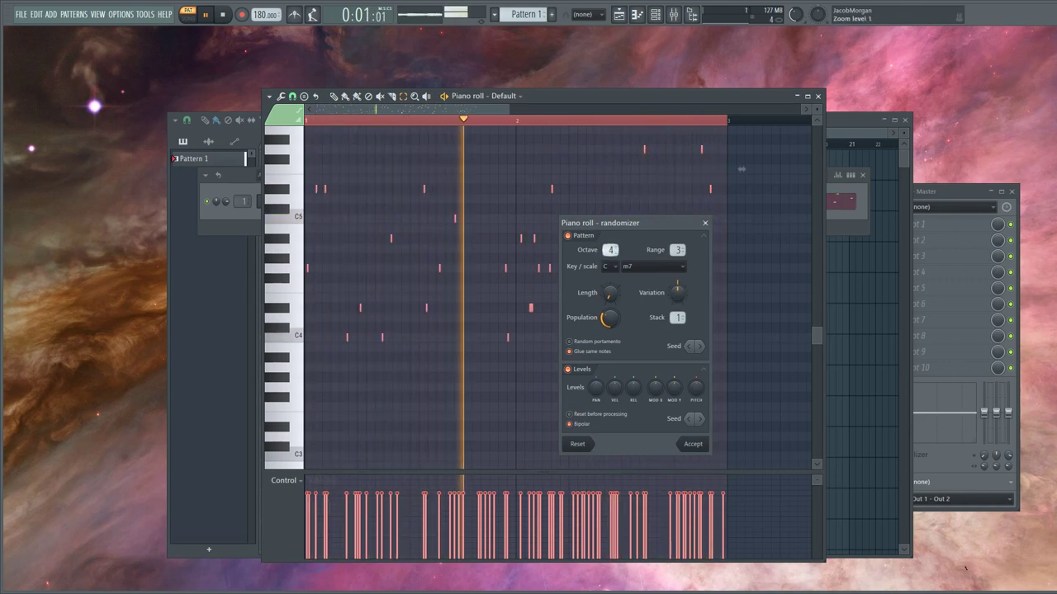
Step: Add randomization to the generated notes' velocity and release levels
{"action": "scroll", "coordinate": [676, 249], "scroll_direction": "down", "scroll_amount": 1}
{"action": "scroll", "coordinate": [675, 249], "scroll_direction": "up", "scroll_amount": 1}
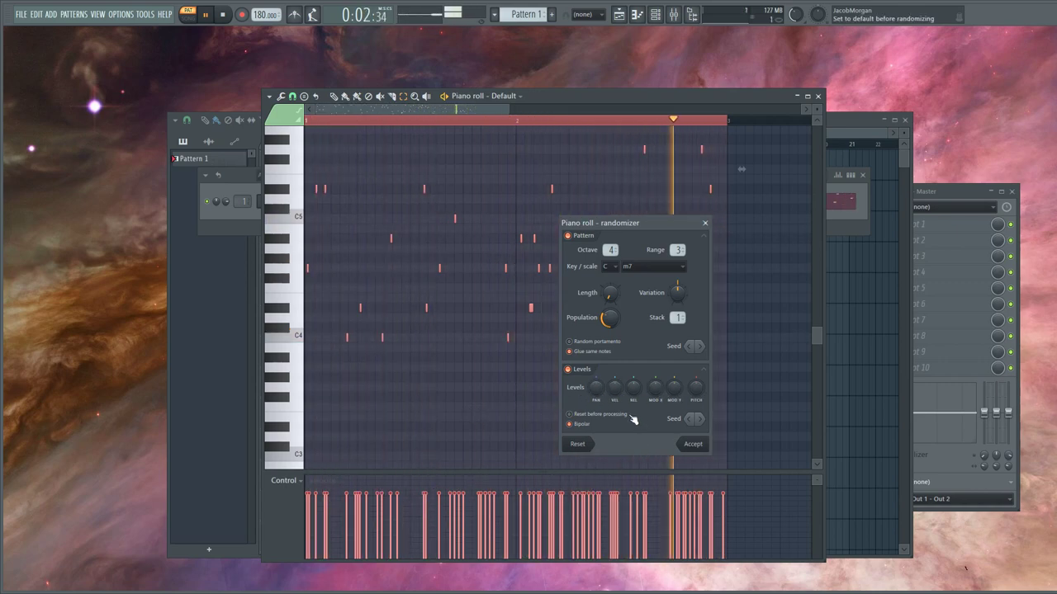
{"action": "left_click_drag", "start_coordinate": [614, 387], "coordinate": [614, 373]}
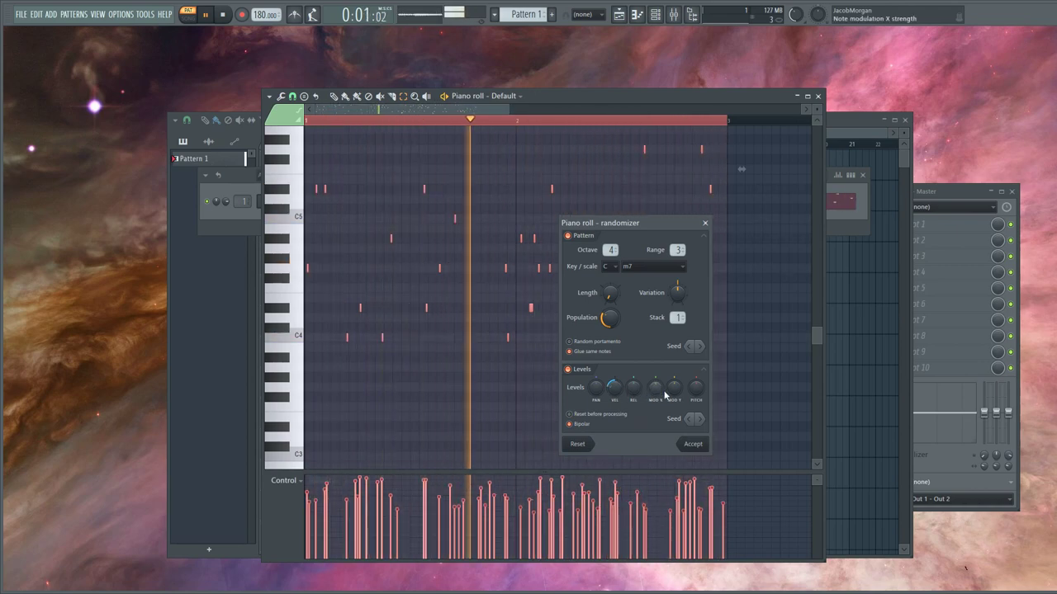
{"action": "left_click_drag", "start_coordinate": [634, 388], "coordinate": [633, 375]}
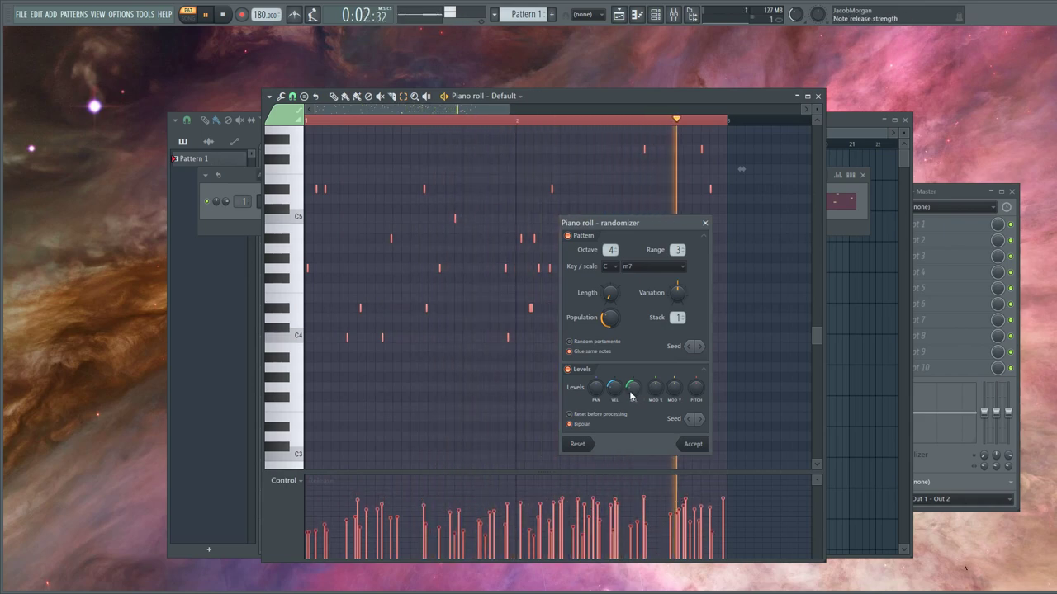
Step: Fine-tune the velocity randomization, leave pitch and Mod X without variation, and accept the randomized pattern
{"action": "left_click_drag", "start_coordinate": [614, 387], "coordinate": [695, 395]}
{"action": "left_click_drag", "start_coordinate": [618, 389], "coordinate": [618, 385]}
{"action": "left_click_drag", "start_coordinate": [696, 389], "coordinate": [696, 385]}
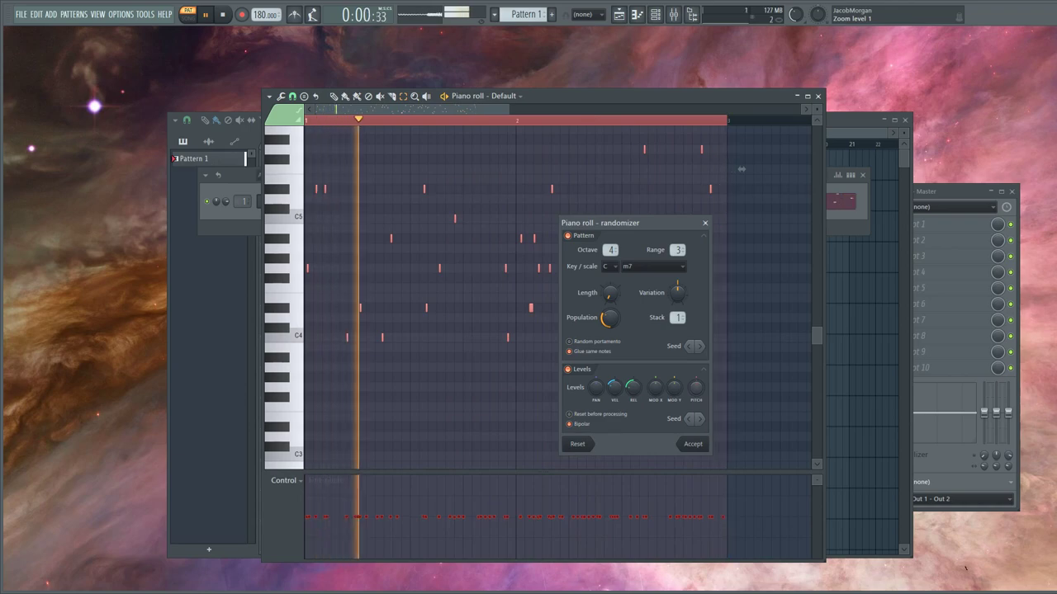
{"action": "left_click_drag", "start_coordinate": [653, 391], "coordinate": [653, 382]}
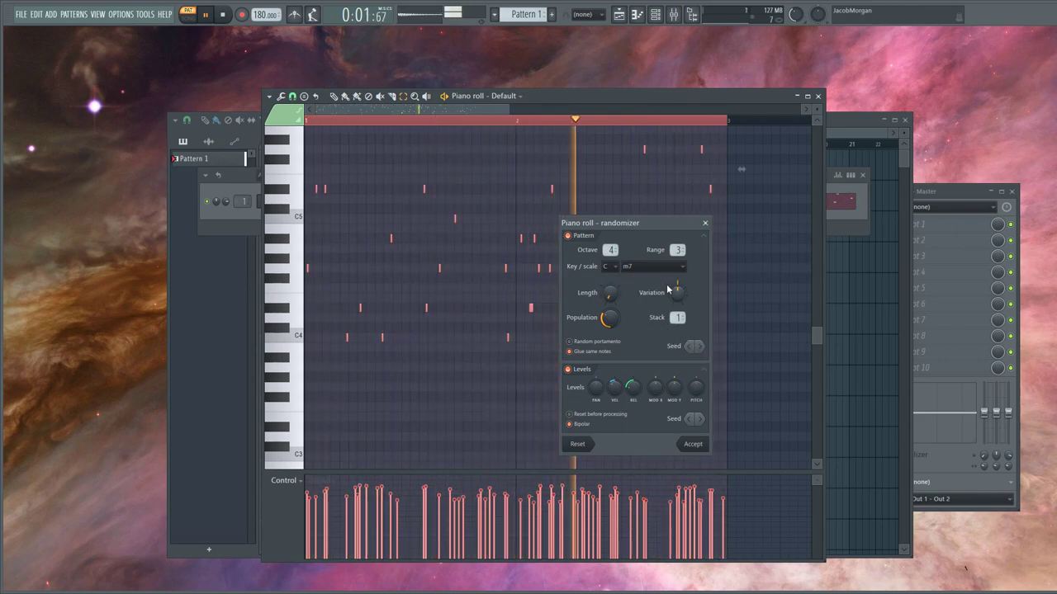
{"action": "left_click", "coordinate": [694, 443]}
{"action": "scroll", "coordinate": [554, 307], "scroll_direction": "up", "scroll_amount": 3}
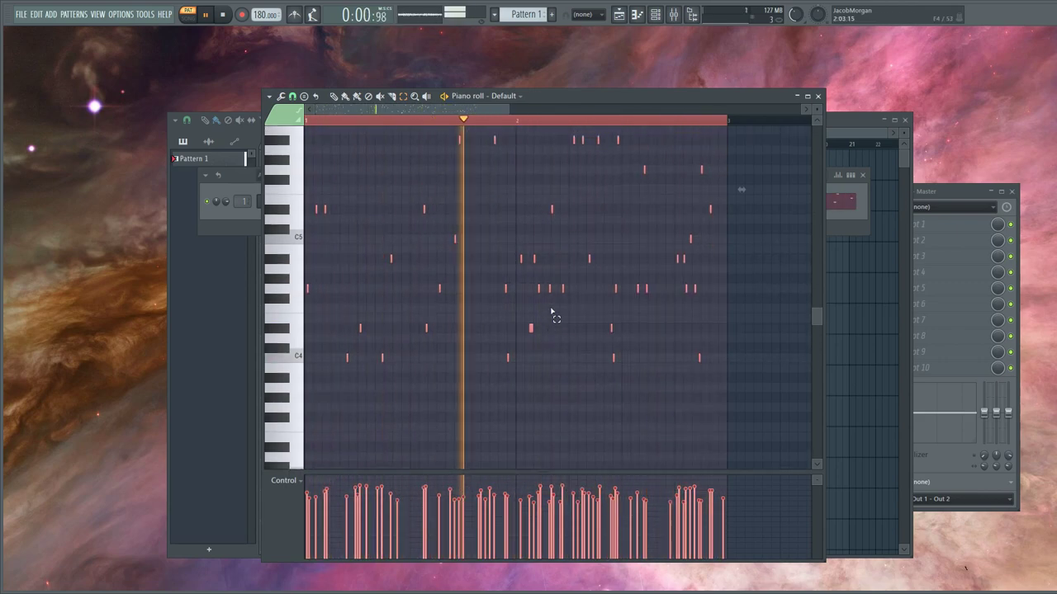
{"action": "scroll", "coordinate": [552, 311], "scroll_direction": "up", "scroll_amount": 5}
{"action": "scroll", "coordinate": [553, 312], "scroll_direction": "down", "scroll_amount": 9}
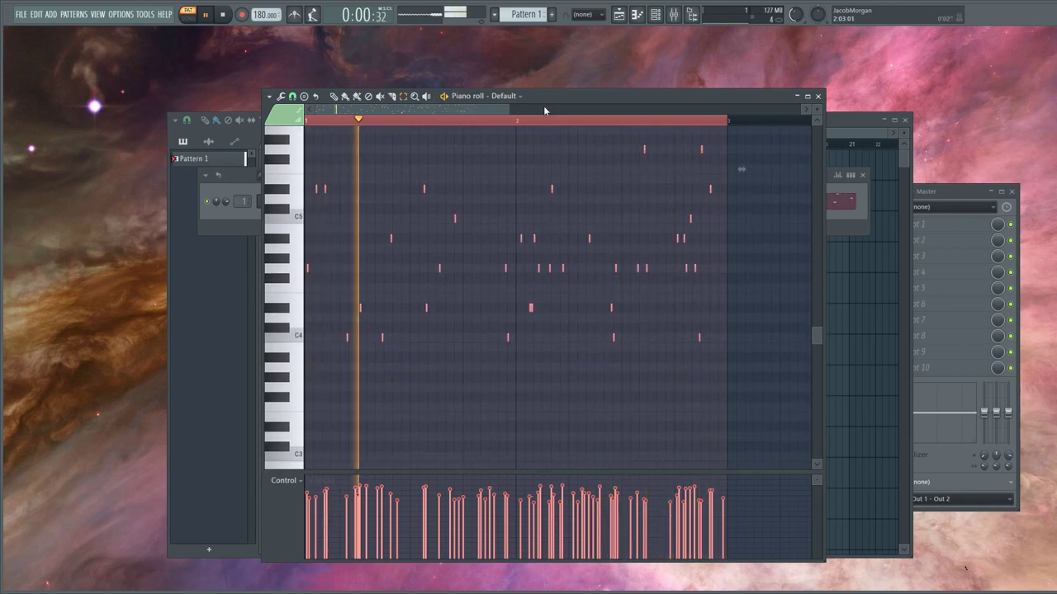
Step: Deselect the first two-bar pattern and make a time selection over bars 3 and 4
{"action": "scroll", "coordinate": [556, 124], "scroll_direction": "down", "scroll_amount": 1}
{"action": "scroll", "coordinate": [558, 130], "scroll_direction": "down", "scroll_amount": 1}
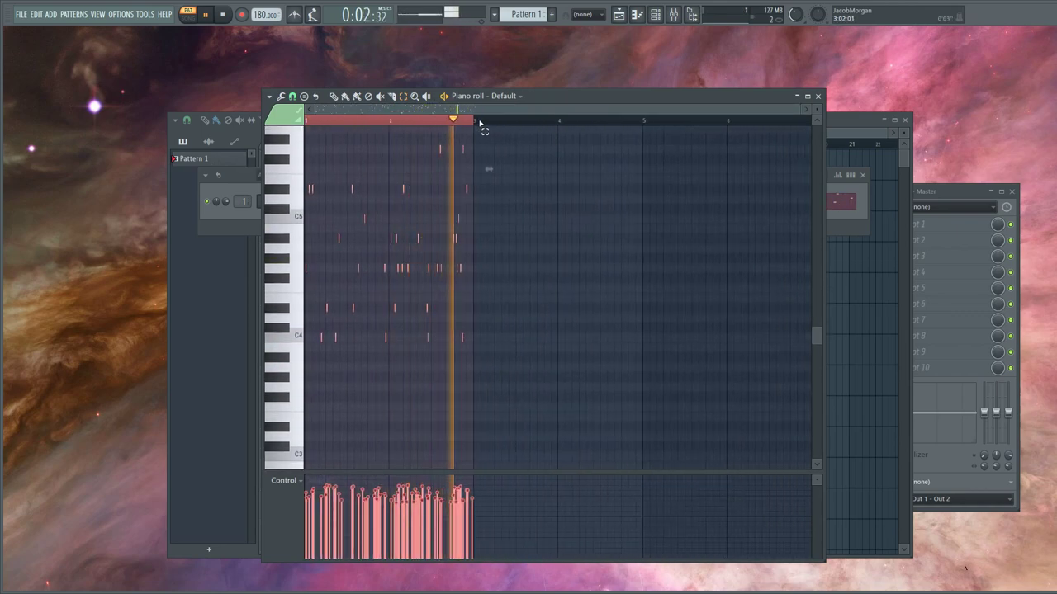
{"action": "left_click_drag", "start_coordinate": [482, 122], "coordinate": [533, 123]}
{"action": "left_click", "coordinate": [357, 112]}
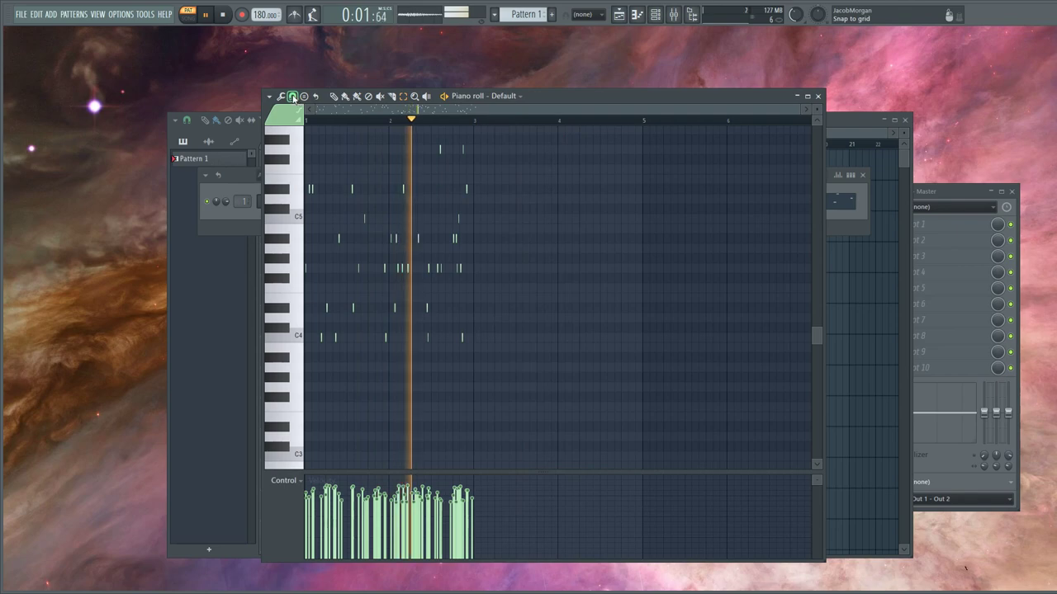
{"action": "left_click", "coordinate": [292, 96]}
{"action": "left_click", "coordinate": [309, 135]}
{"action": "left_click_drag", "start_coordinate": [476, 124], "coordinate": [645, 134]}
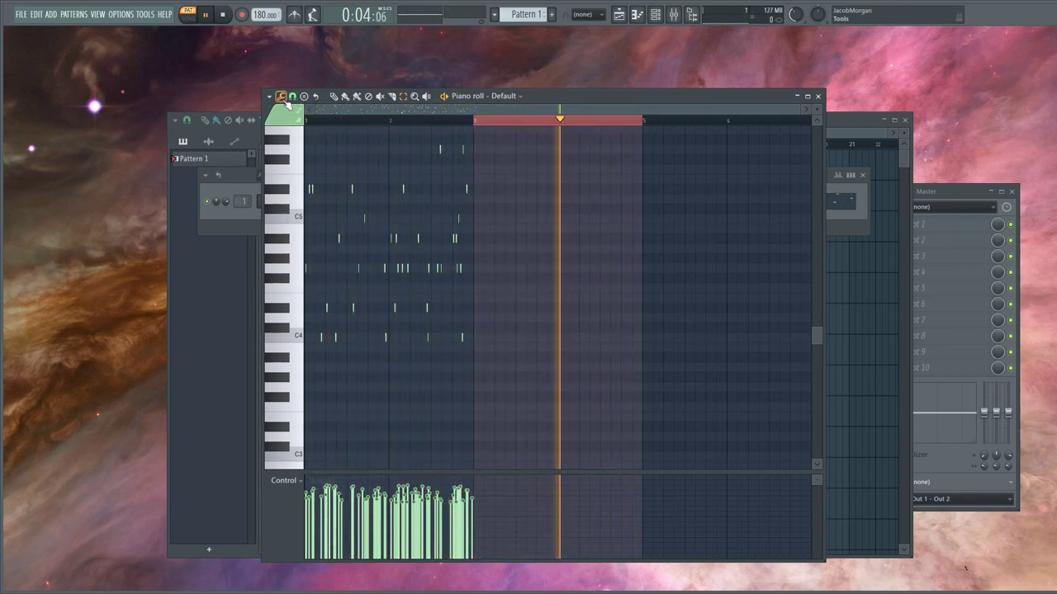
{"action": "left_click", "coordinate": [280, 96]}
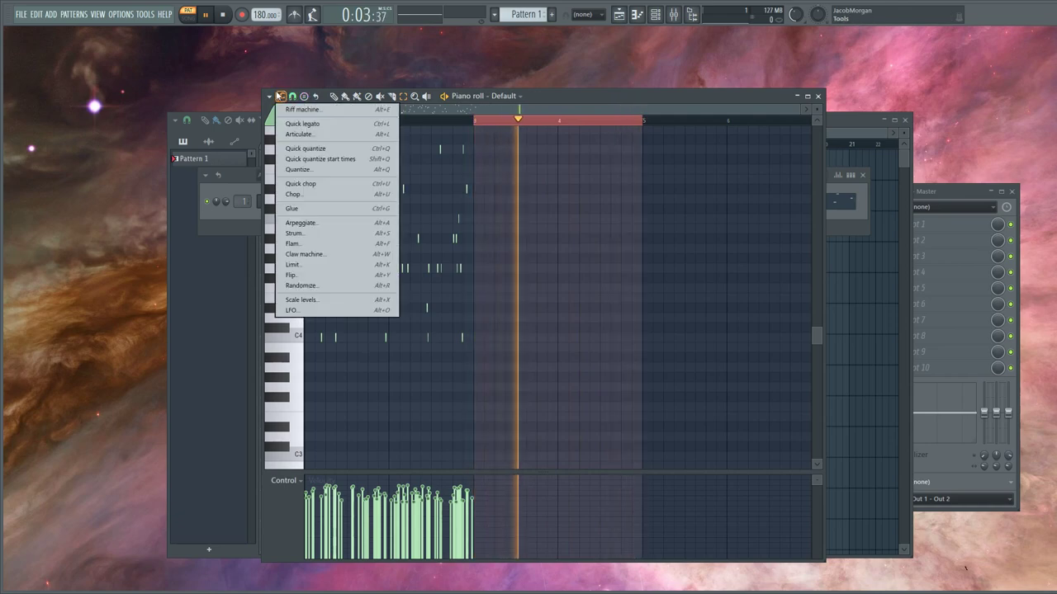
{"action": "left_click", "coordinate": [322, 287]}
{"action": "left_click_drag", "start_coordinate": [696, 228], "coordinate": [735, 243]}
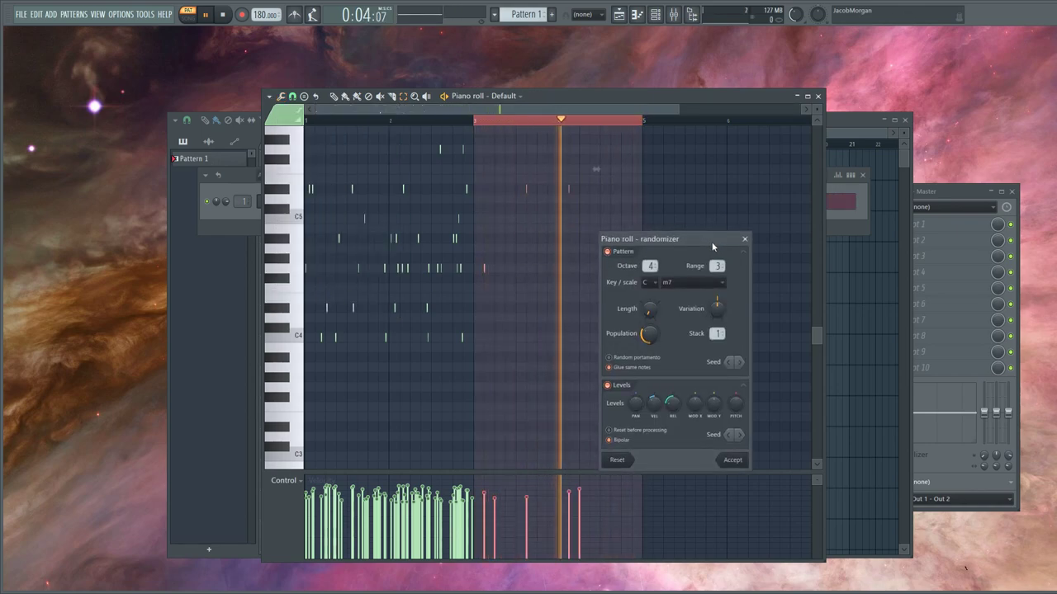
{"action": "left_click", "coordinate": [744, 239]}
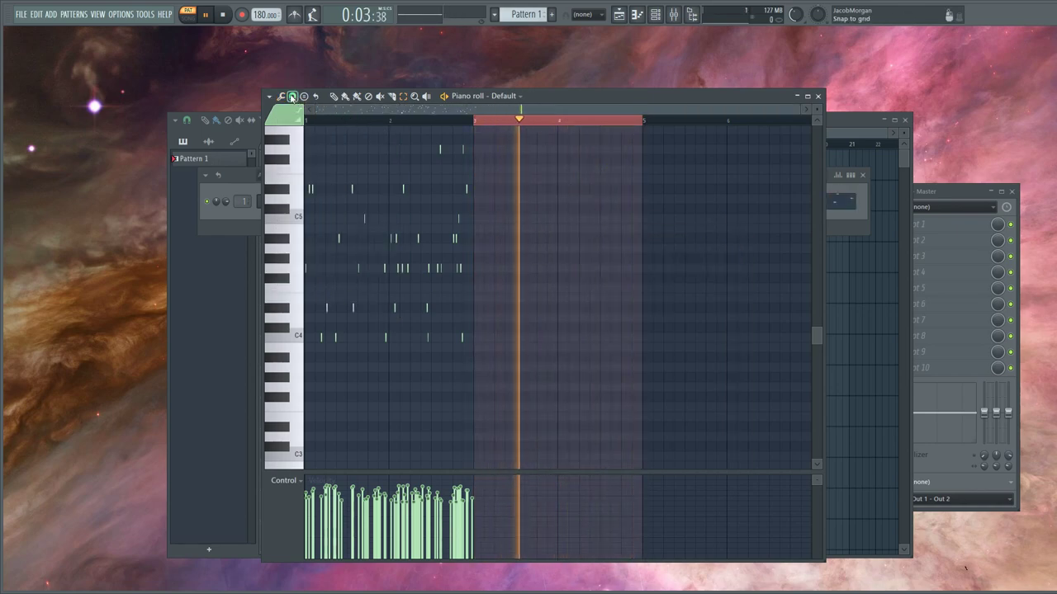
Step: Set the piano roll's snap to Step and open the randomizer for the selected bars 3 and 4
{"action": "left_click", "coordinate": [293, 96]}
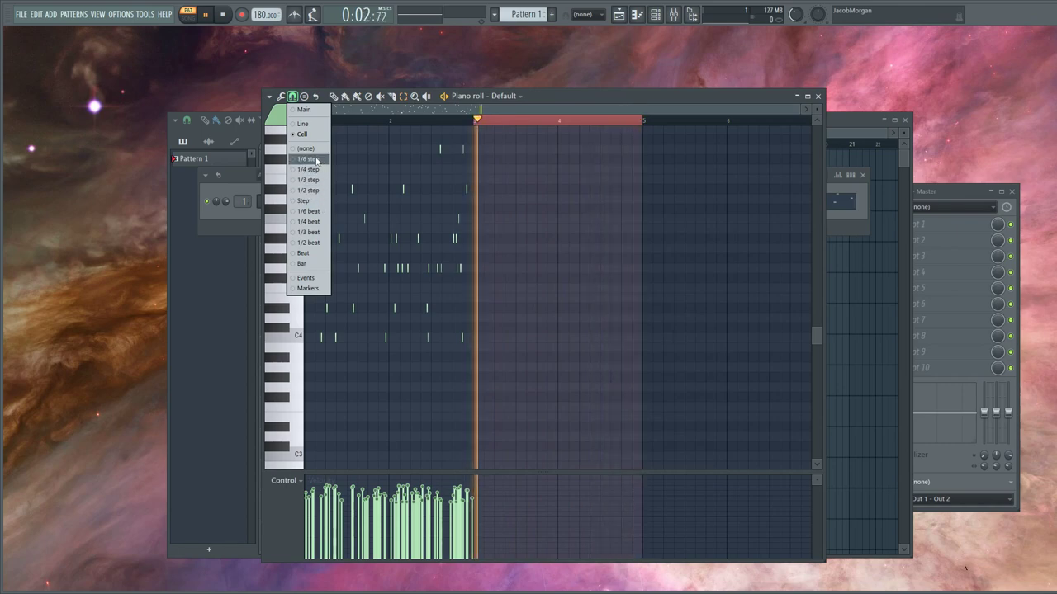
{"action": "left_click", "coordinate": [325, 202]}
{"action": "left_click", "coordinate": [281, 96]}
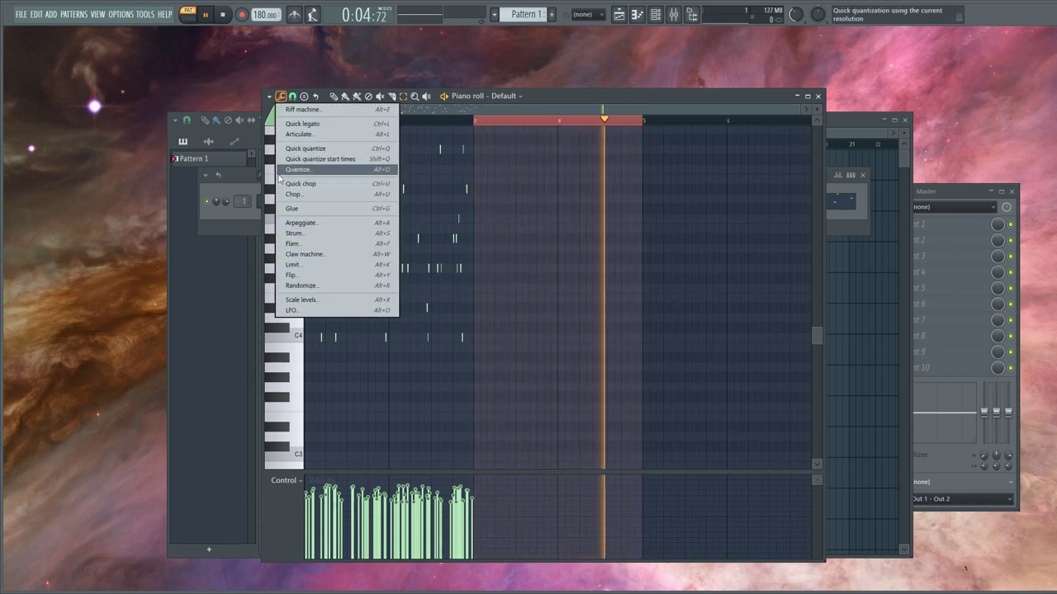
{"action": "left_click", "coordinate": [332, 285]}
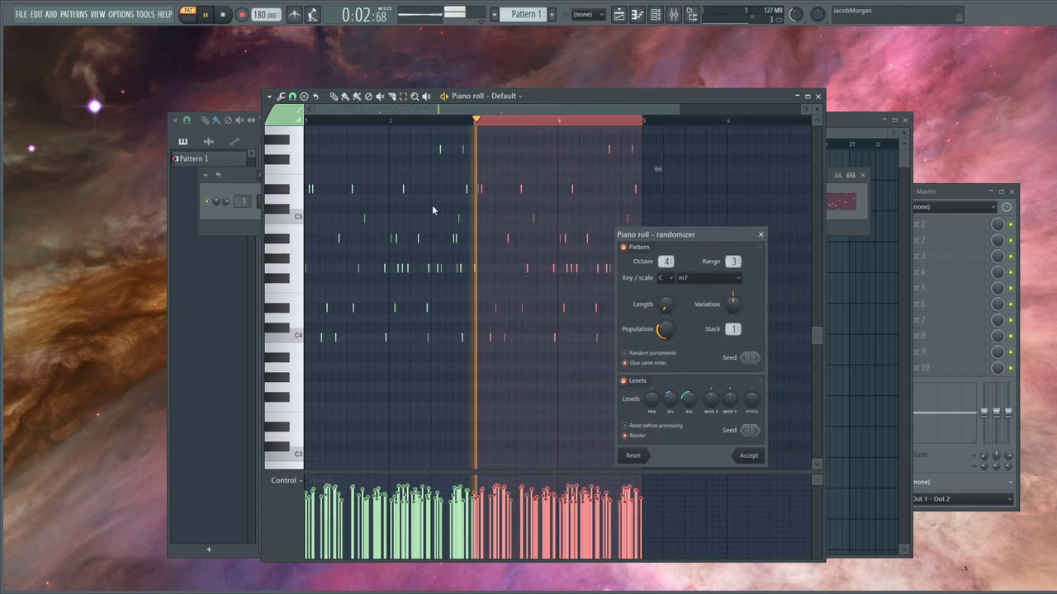
Step: Change the randomizer's pattern seed and set the scale to Maj7 with the key kept at C
{"action": "left_click", "coordinate": [754, 359]}
{"action": "left_click", "coordinate": [700, 278]}
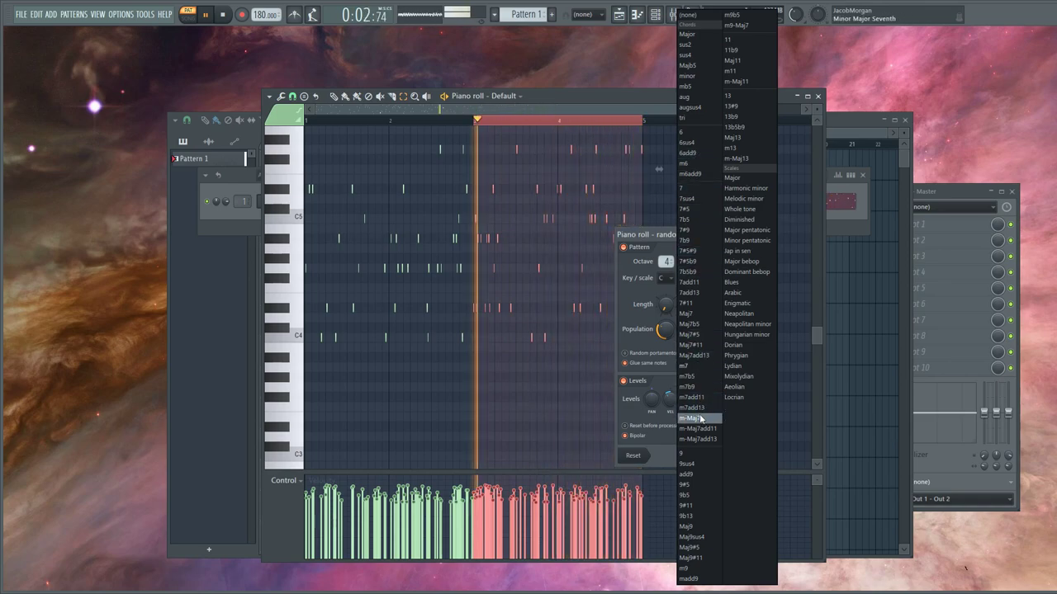
{"action": "left_click", "coordinate": [687, 313]}
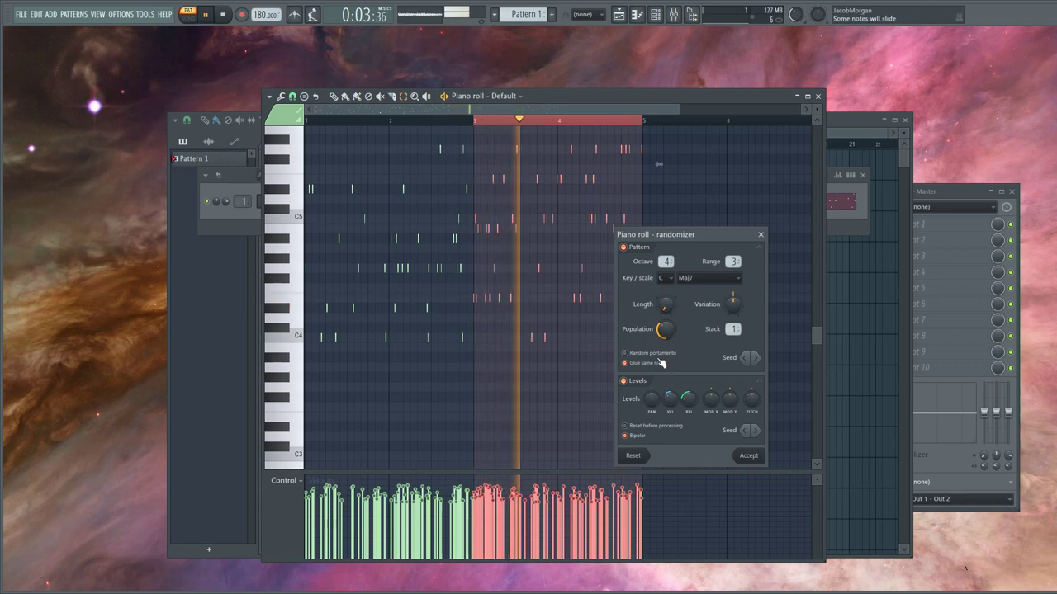
Step: Switch the randomizer's Pattern section off and back on, and do the same with Levels
{"action": "left_click", "coordinate": [637, 253]}
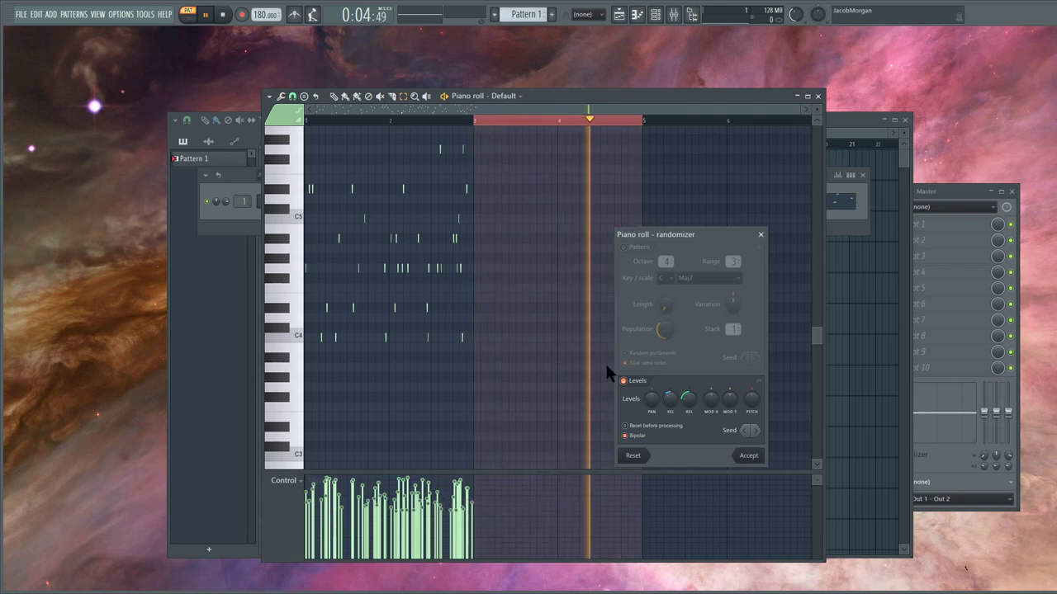
{"action": "left_click", "coordinate": [623, 248]}
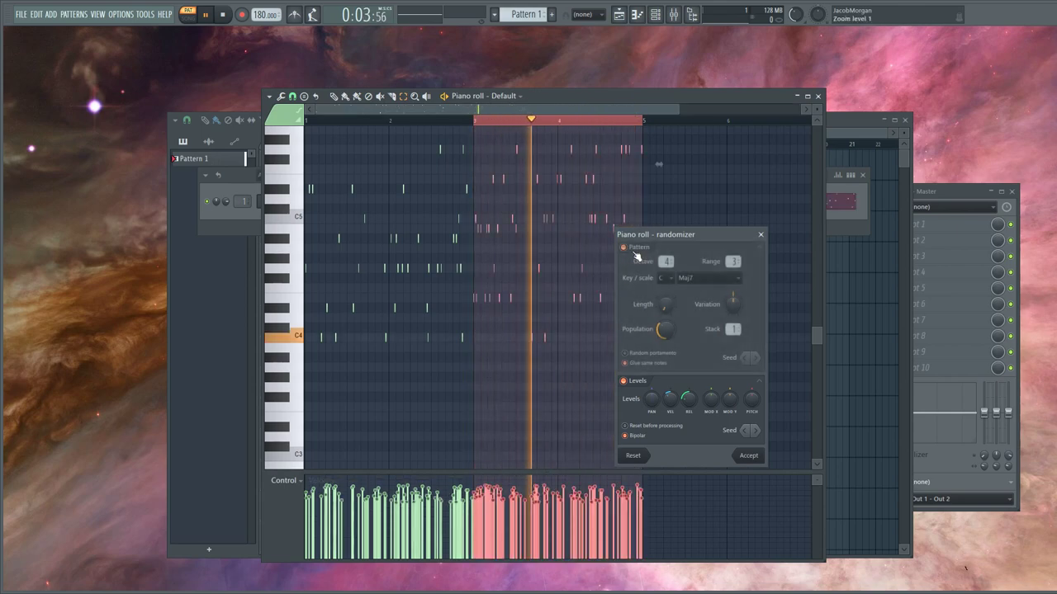
{"action": "left_click", "coordinate": [632, 381]}
{"action": "left_click", "coordinate": [634, 381]}
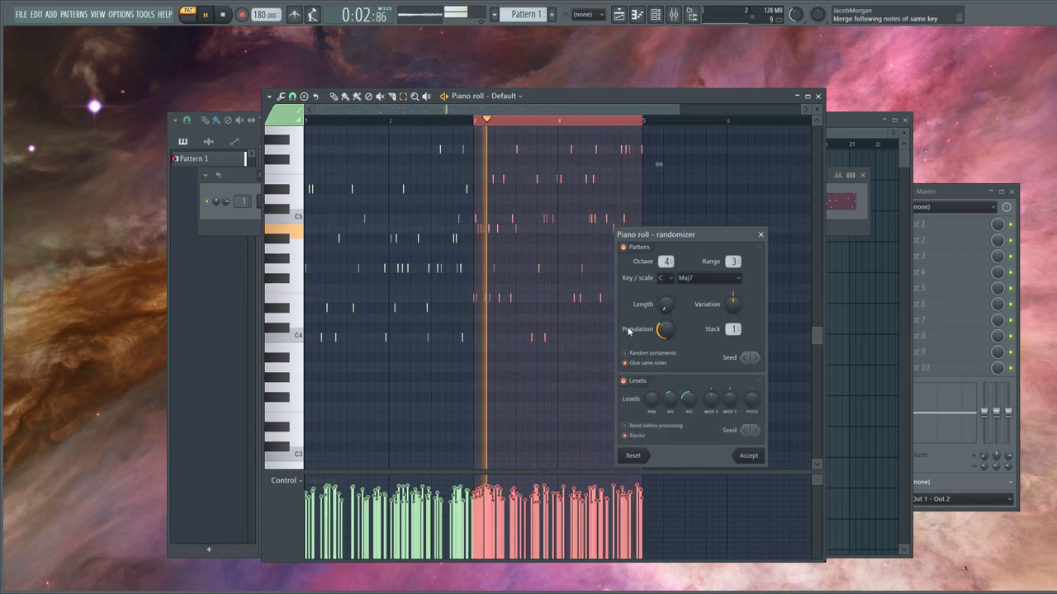
Step: Accept the randomized notes for bars 3 and 4 and stop playback
{"action": "left_click", "coordinate": [748, 457]}
{"action": "key", "text": "space"}
{"action": "scroll", "coordinate": [550, 275], "scroll_direction": "up", "scroll_amount": 5}
{"action": "scroll", "coordinate": [391, 198], "scroll_direction": "up", "scroll_amount": 3}
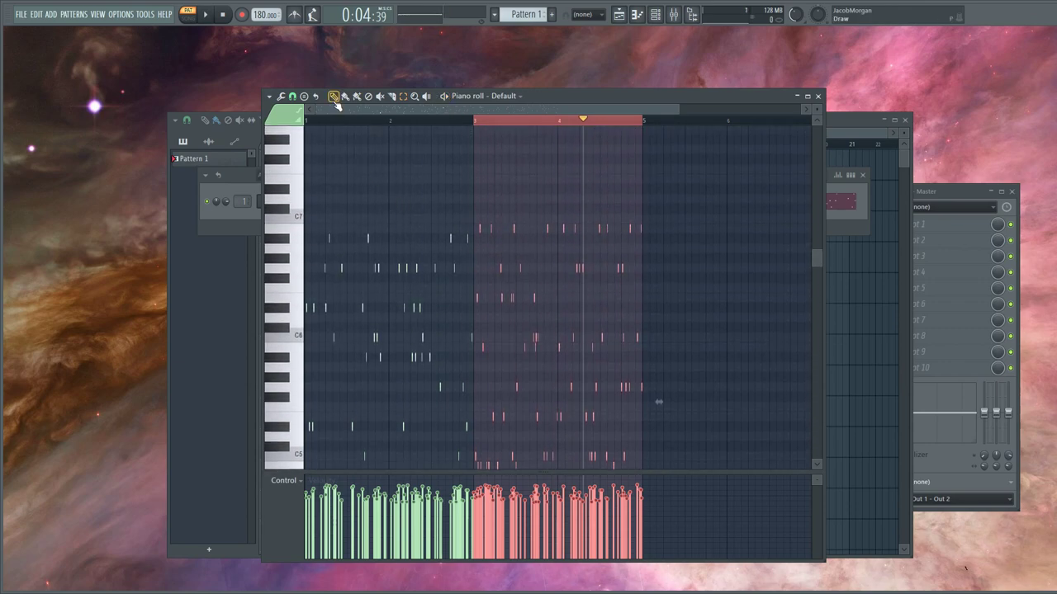
{"action": "scroll", "coordinate": [489, 290], "scroll_direction": "down", "scroll_amount": 4}
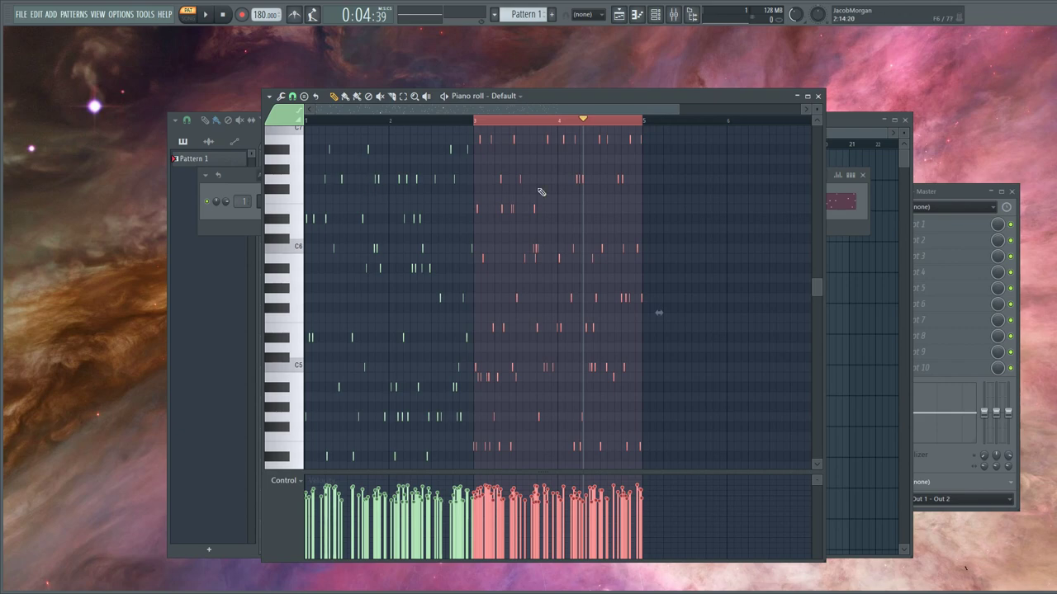
Step: View the empty Pattern 2 in the piano roll and channel rack, and return to Pattern 1's piano roll
{"action": "left_click", "coordinate": [839, 128]}
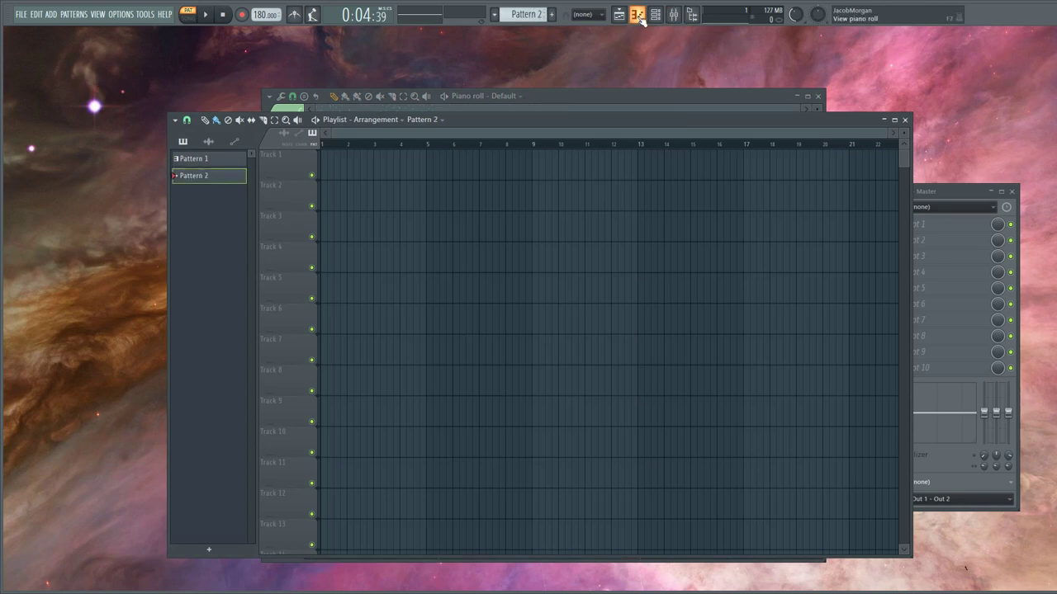
{"action": "left_click", "coordinate": [638, 16]}
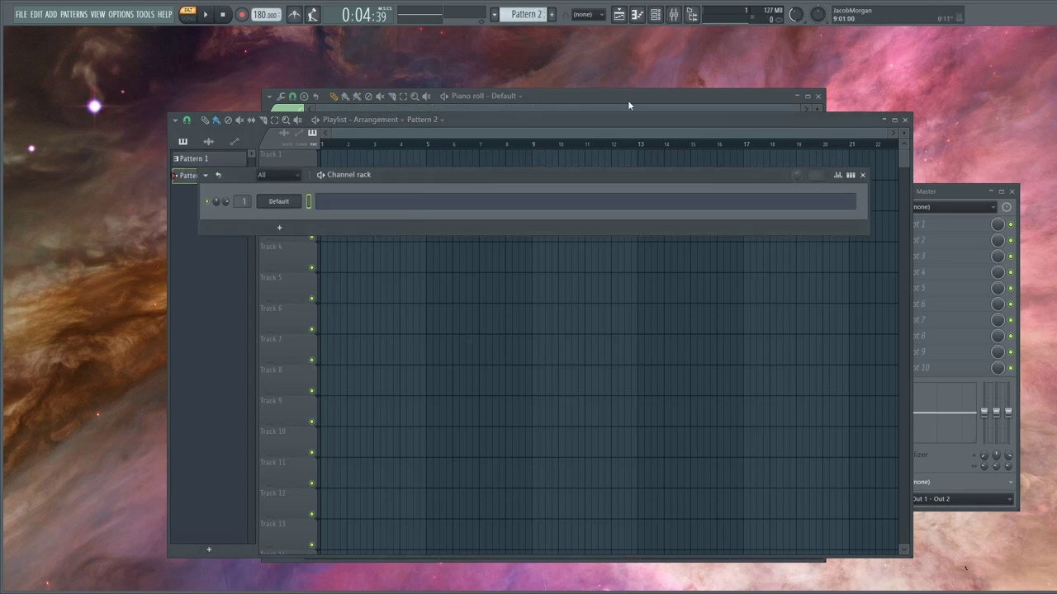
{"action": "left_click", "coordinate": [642, 99]}
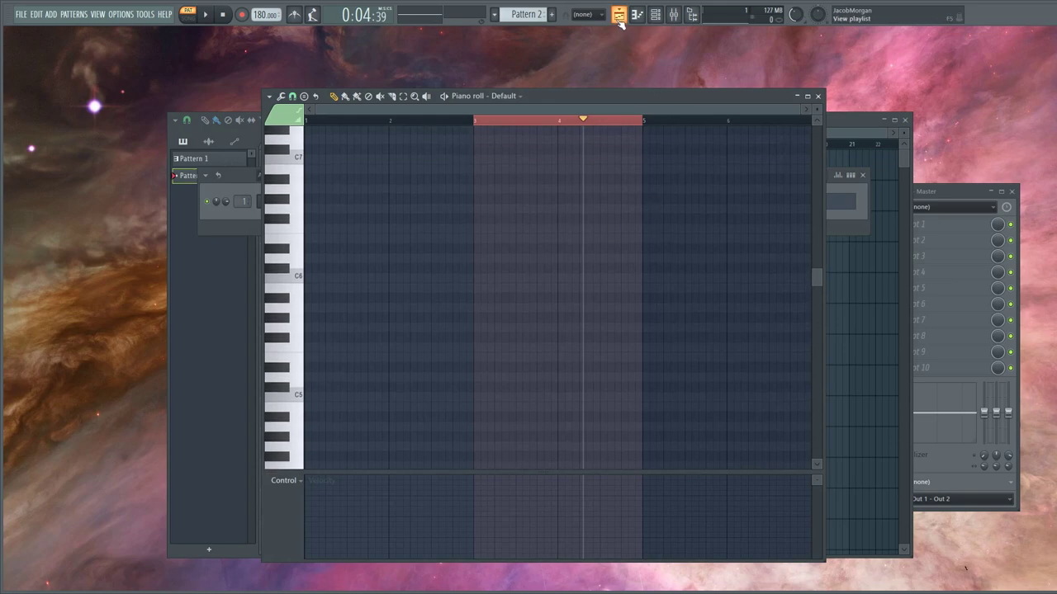
{"action": "left_click", "coordinate": [227, 179]}
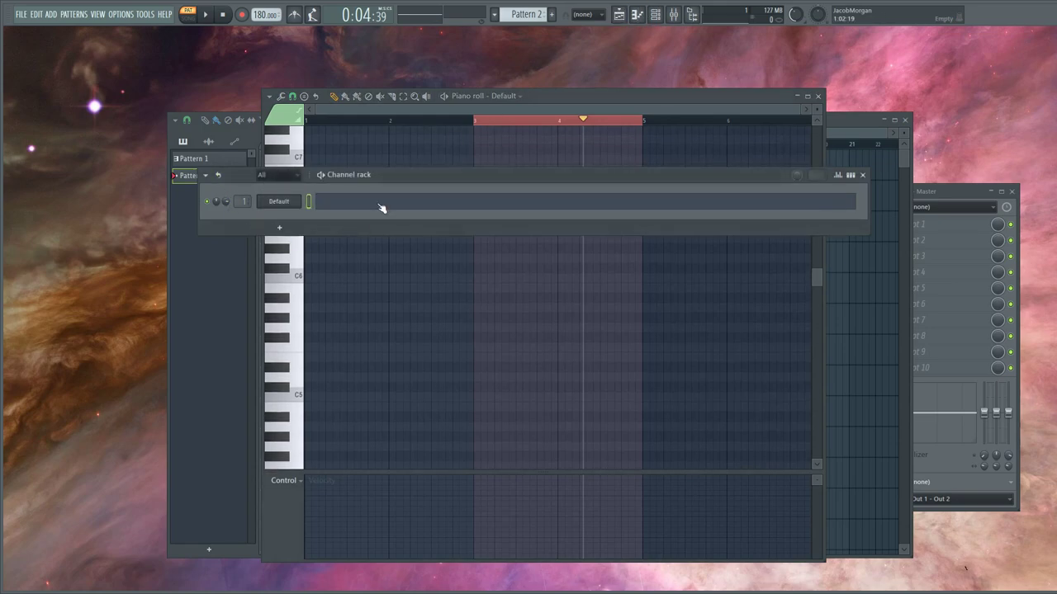
{"action": "scroll", "coordinate": [528, 11], "scroll_direction": "up", "scroll_amount": 1}
{"action": "left_click", "coordinate": [450, 208]}
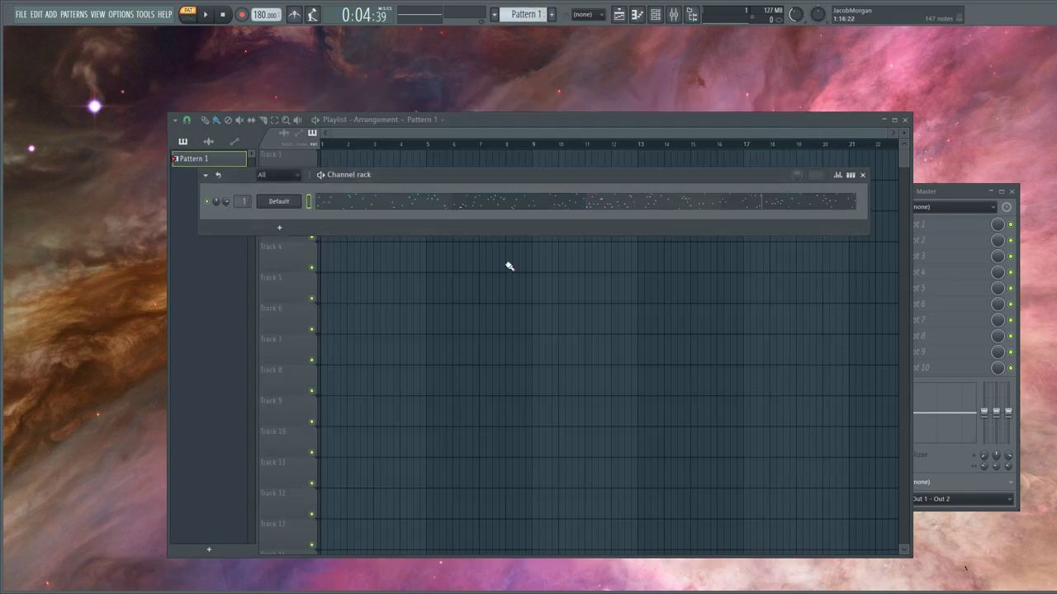
{"action": "left_click", "coordinate": [608, 209]}
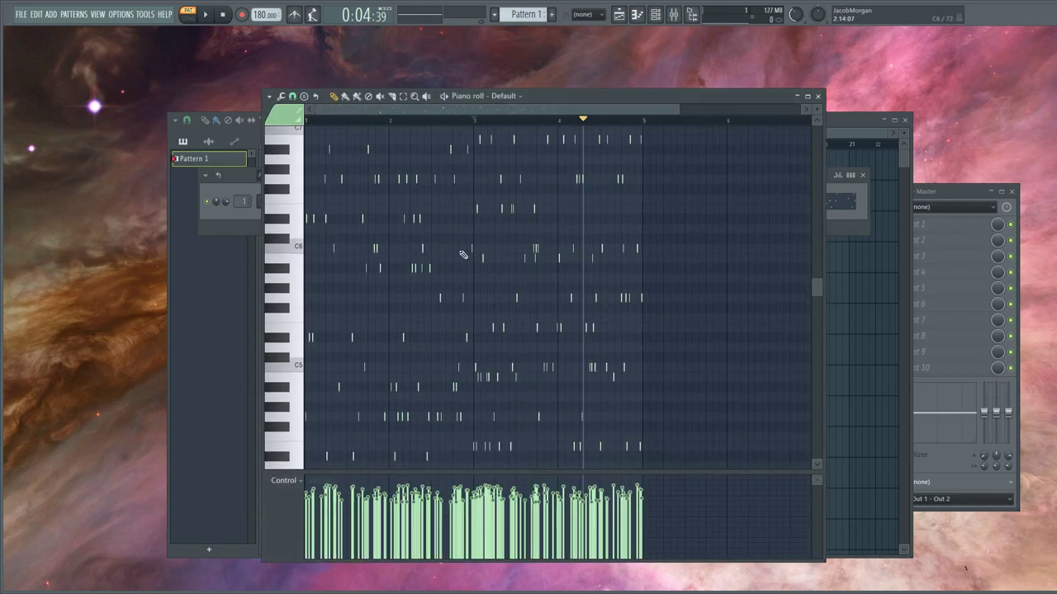
Step: Select all notes in Pattern 1, ungroup them, and check an individual note in bar 3
{"action": "scroll", "coordinate": [498, 130], "scroll_direction": "down", "scroll_amount": 2}
{"action": "scroll", "coordinate": [498, 129], "scroll_direction": "up", "scroll_amount": 5}
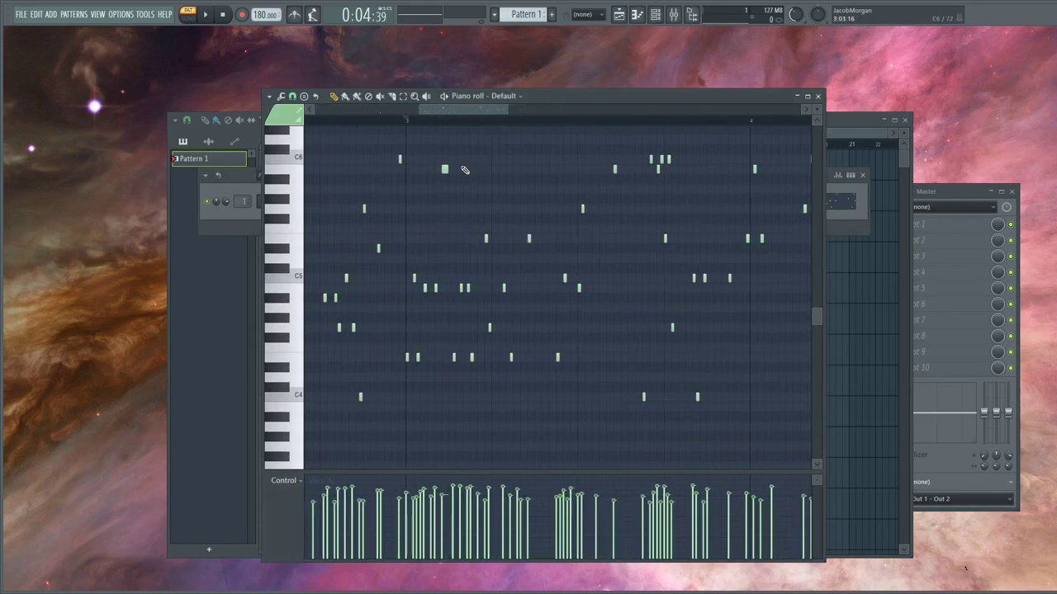
{"action": "left_click", "coordinate": [445, 169]}
{"action": "scroll", "coordinate": [501, 130], "scroll_direction": "down", "scroll_amount": 5}
{"action": "scroll", "coordinate": [391, 159], "scroll_direction": "up", "scroll_amount": 2}
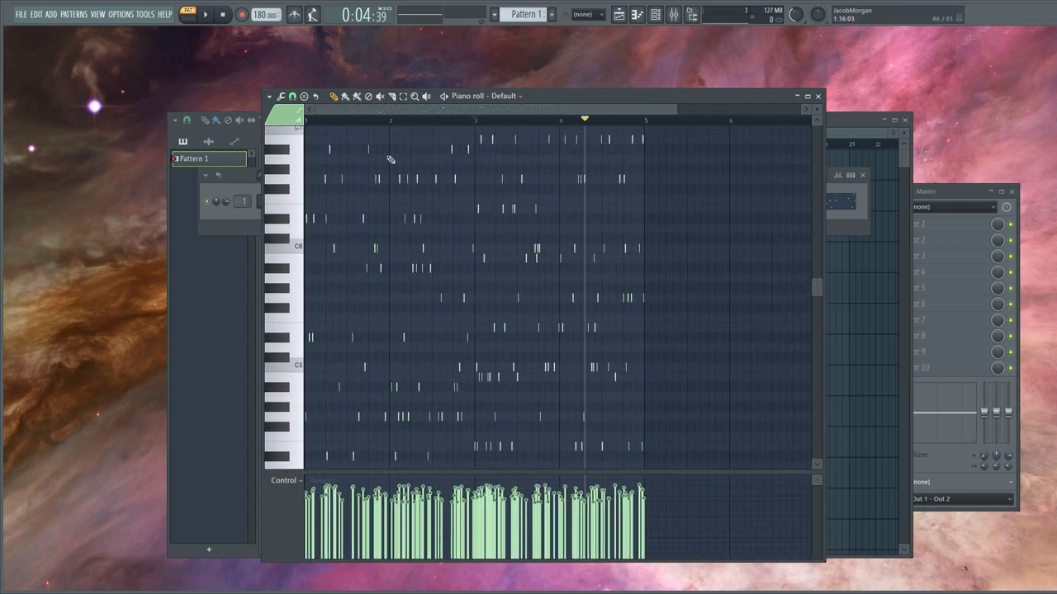
{"action": "key", "text": "ctrl+a"}
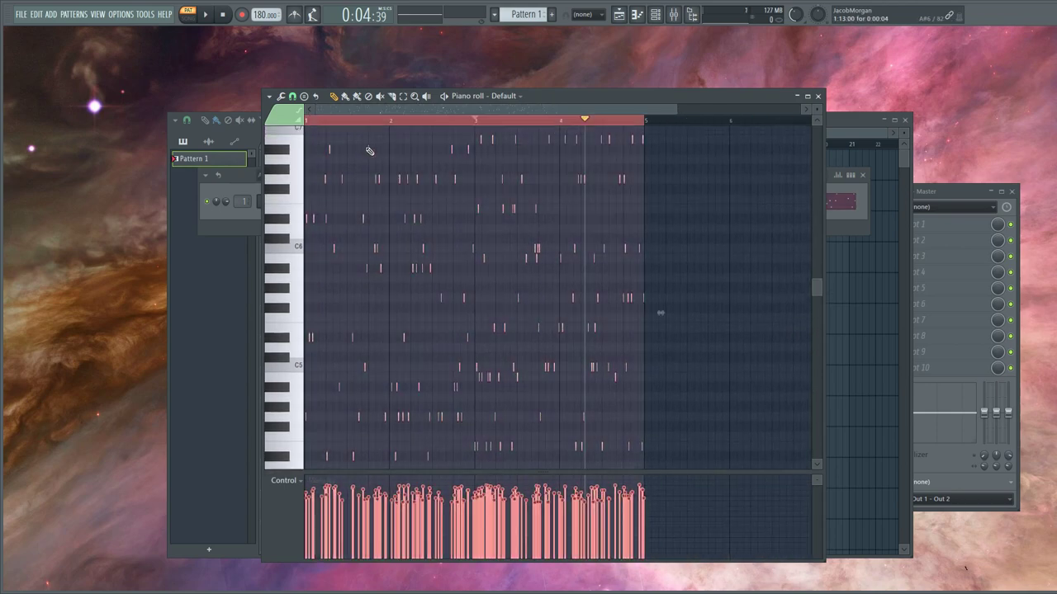
{"action": "left_click", "coordinate": [269, 97]}
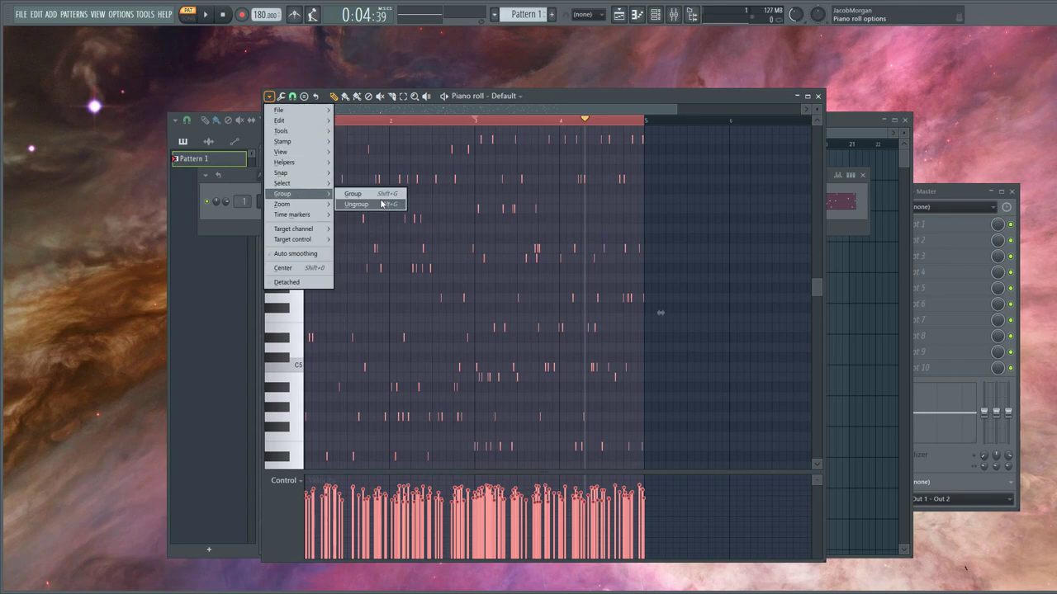
{"action": "left_click", "coordinate": [375, 205]}
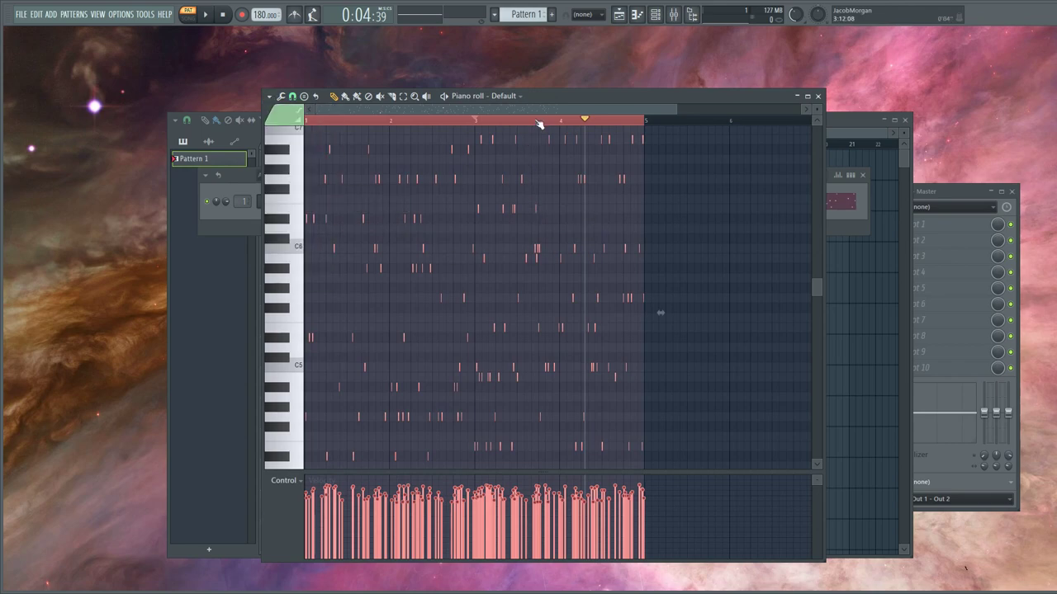
{"action": "scroll", "coordinate": [539, 123], "scroll_direction": "up", "scroll_amount": 3}
{"action": "left_click", "coordinate": [537, 191]}
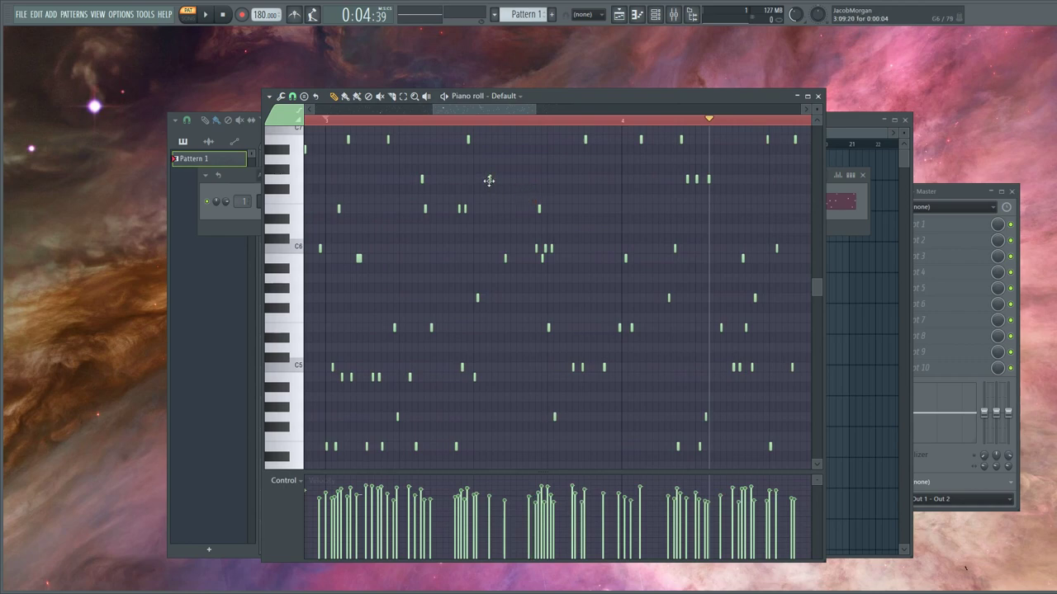
Step: Show the mixer, start playback and lower the volume fader of Insert 1
{"action": "scroll", "coordinate": [578, 123], "scroll_direction": "down", "scroll_amount": 4}
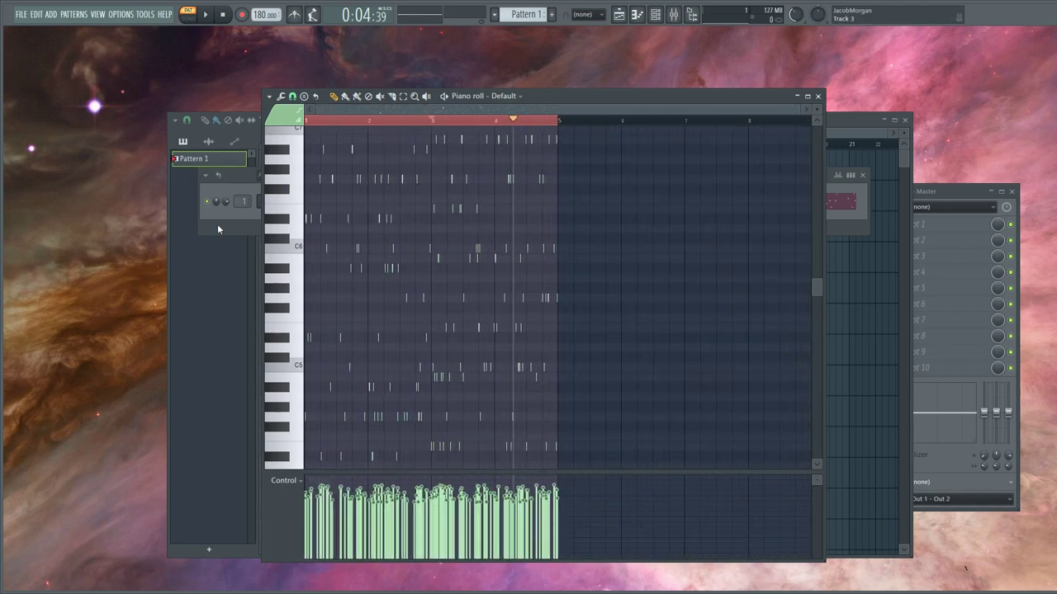
{"action": "left_click", "coordinate": [217, 229]}
{"action": "left_click", "coordinate": [968, 187]}
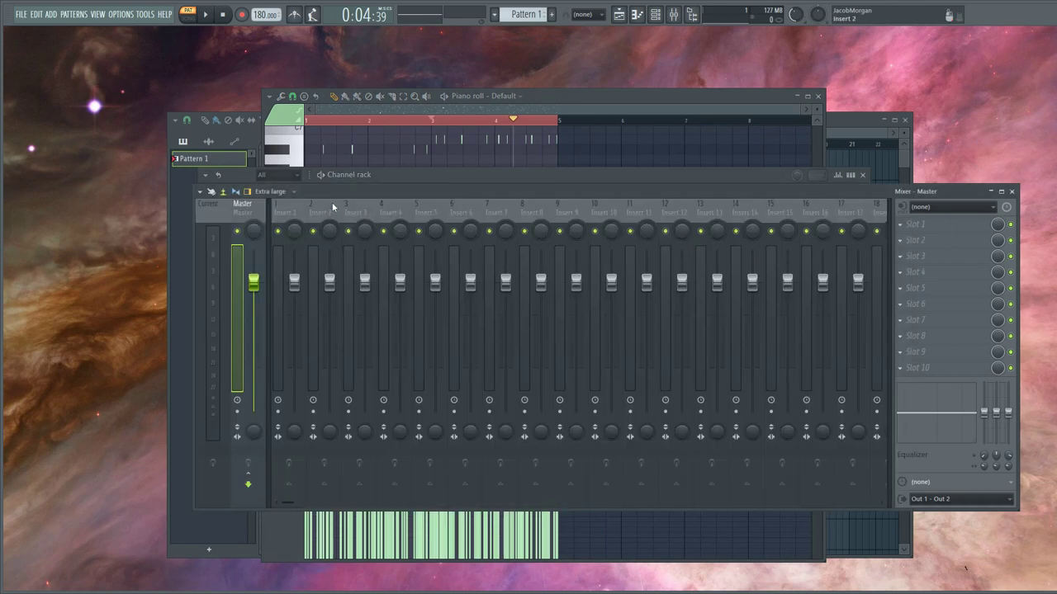
{"action": "left_click", "coordinate": [321, 175]}
{"action": "key", "text": "space"}
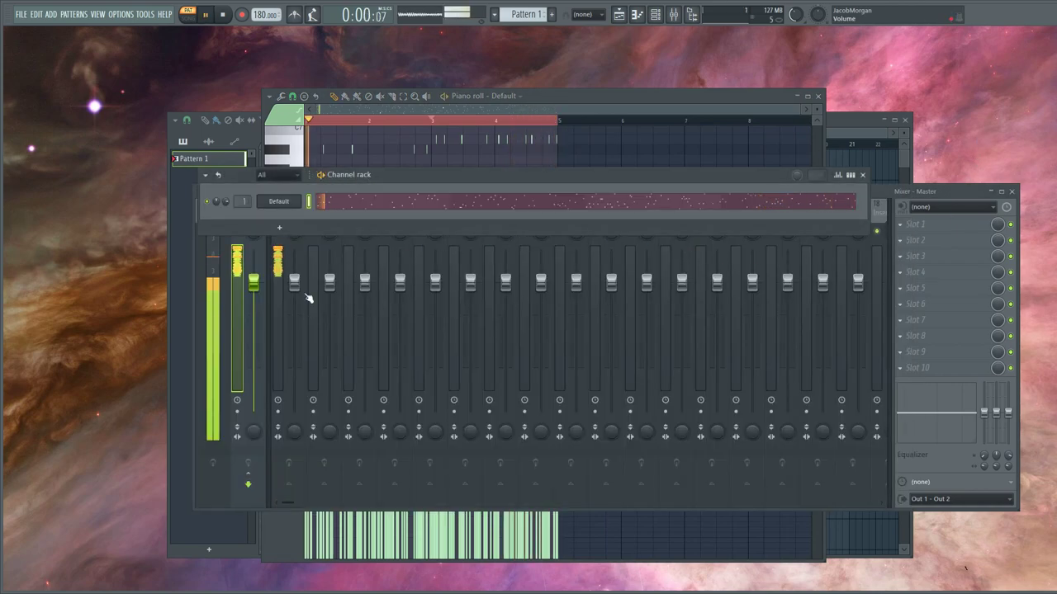
{"action": "left_click", "coordinate": [277, 302]}
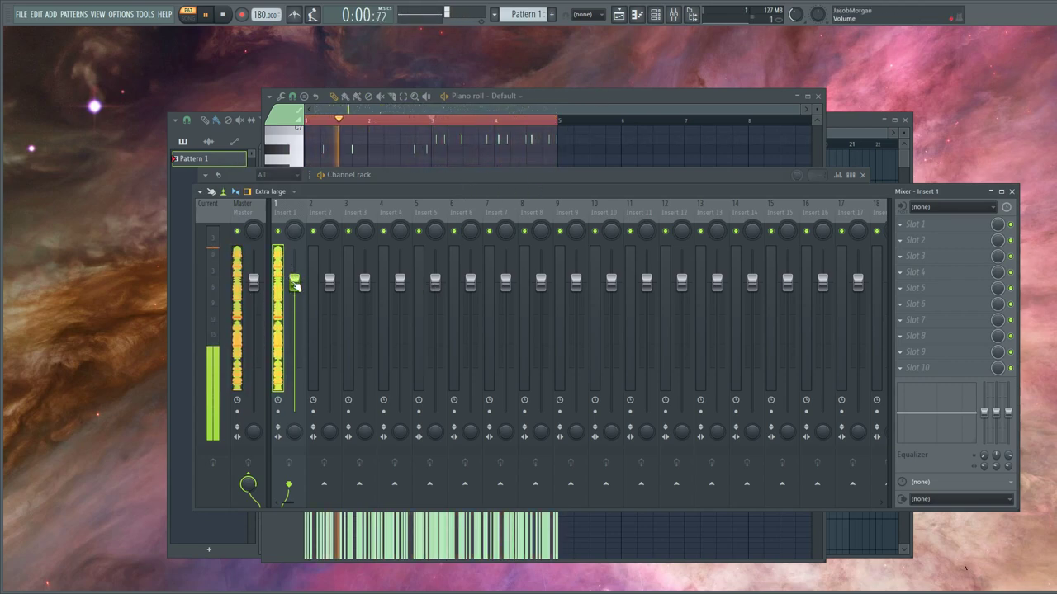
{"action": "left_click_drag", "start_coordinate": [295, 283], "coordinate": [310, 304]}
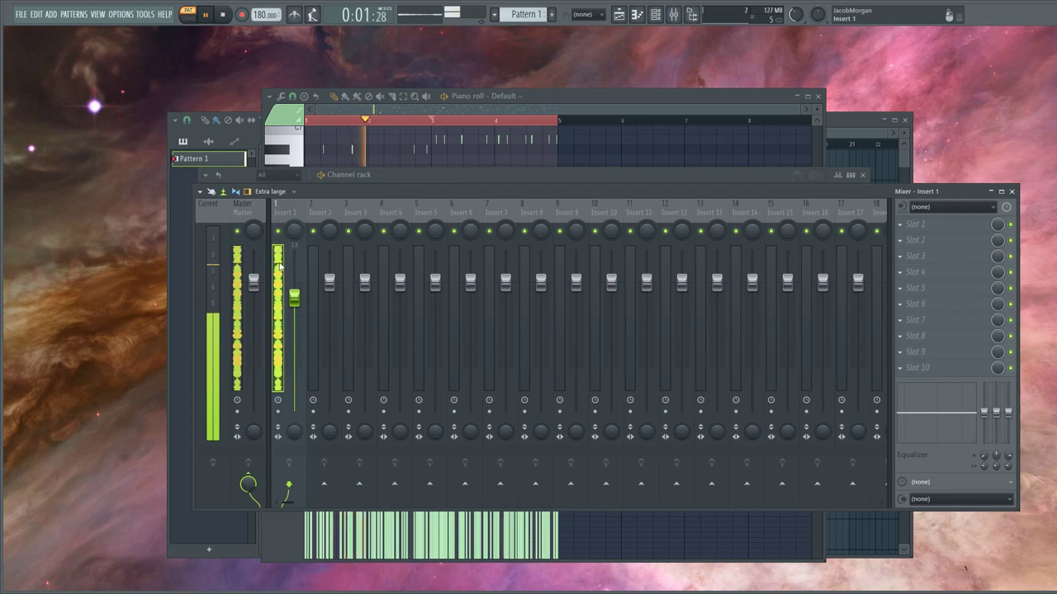
Step: Hide the mixer's extra stereo controls and toggle the meters to peak view and back to waveform view
{"action": "right_click", "coordinate": [280, 266]}
{"action": "left_click", "coordinate": [223, 192]}
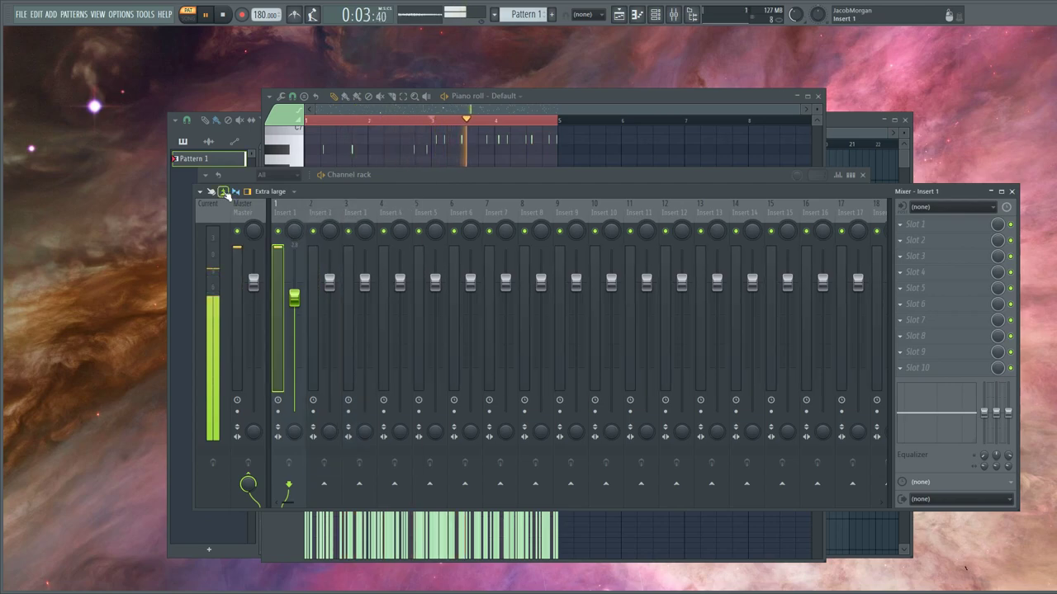
{"action": "left_click", "coordinate": [235, 192]}
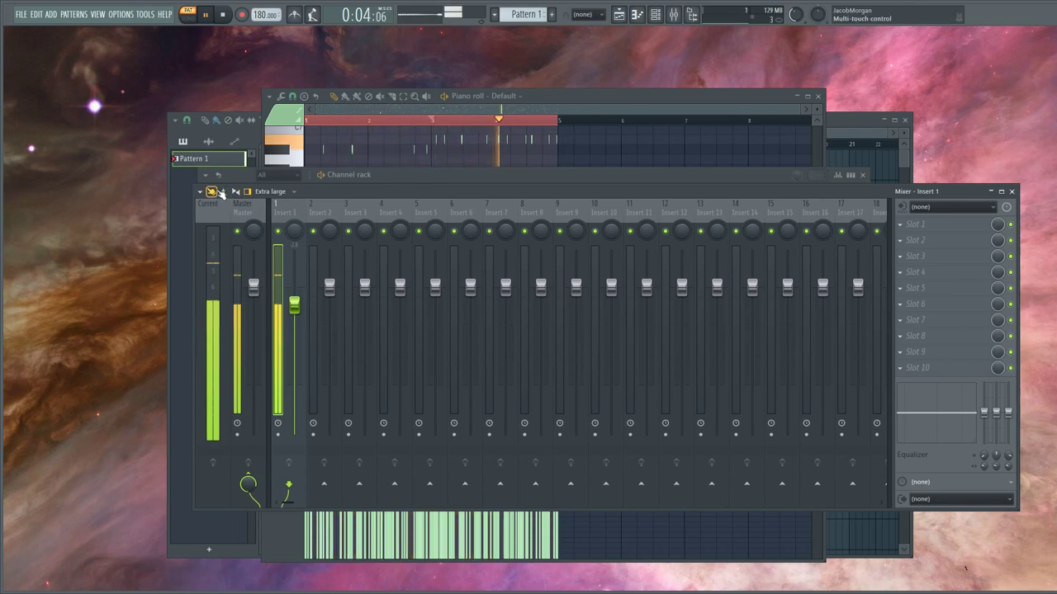
{"action": "left_click", "coordinate": [223, 193]}
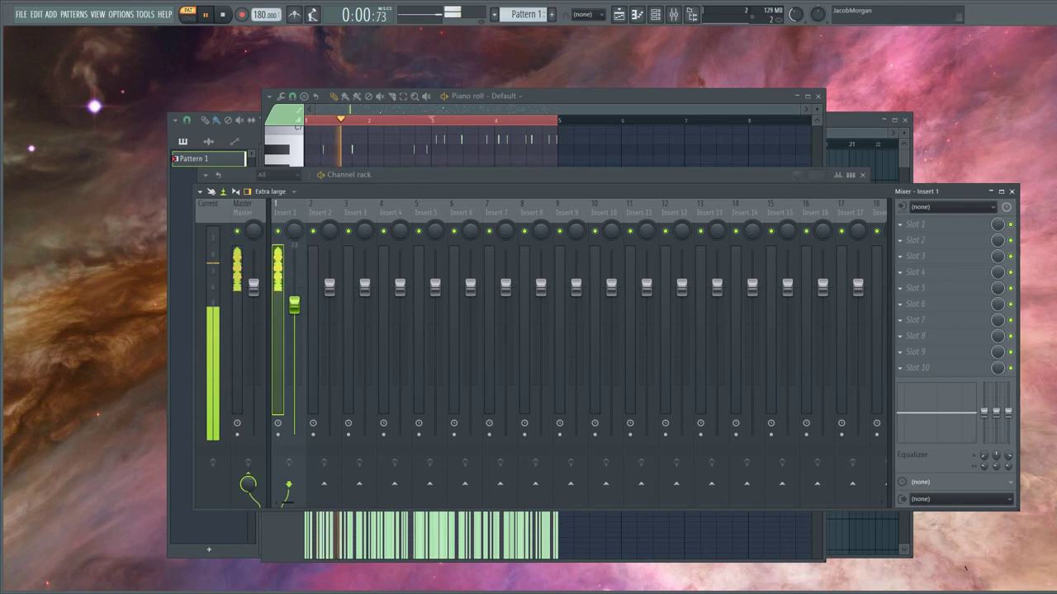
Step: Search the effect plugins for "com" and load the Kilohearts Compressor on Insert 1
{"action": "left_click", "coordinate": [897, 225]}
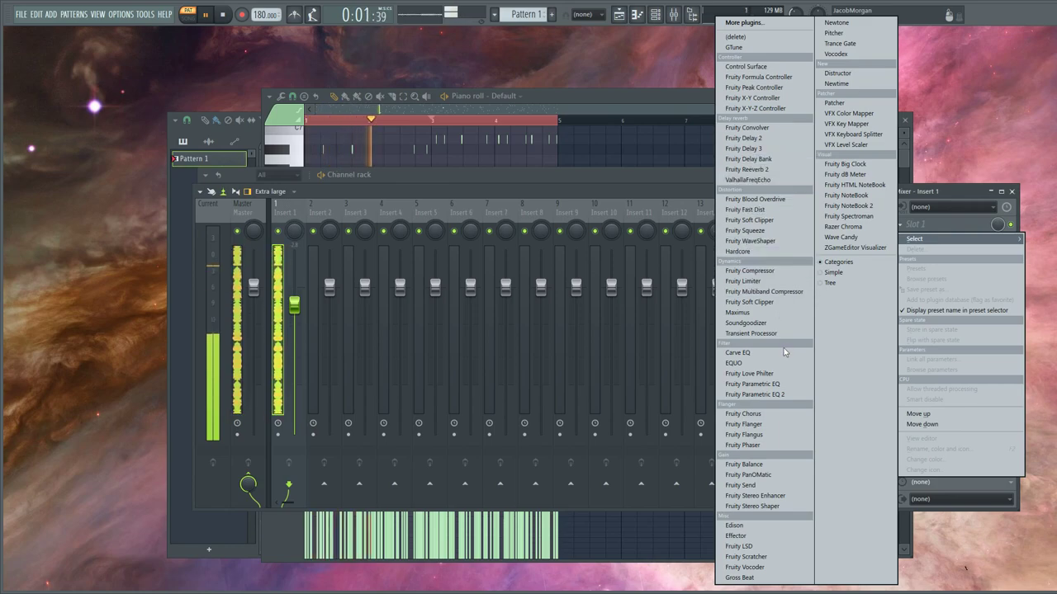
{"action": "left_click", "coordinate": [765, 25]}
{"action": "type", "text": "com"}
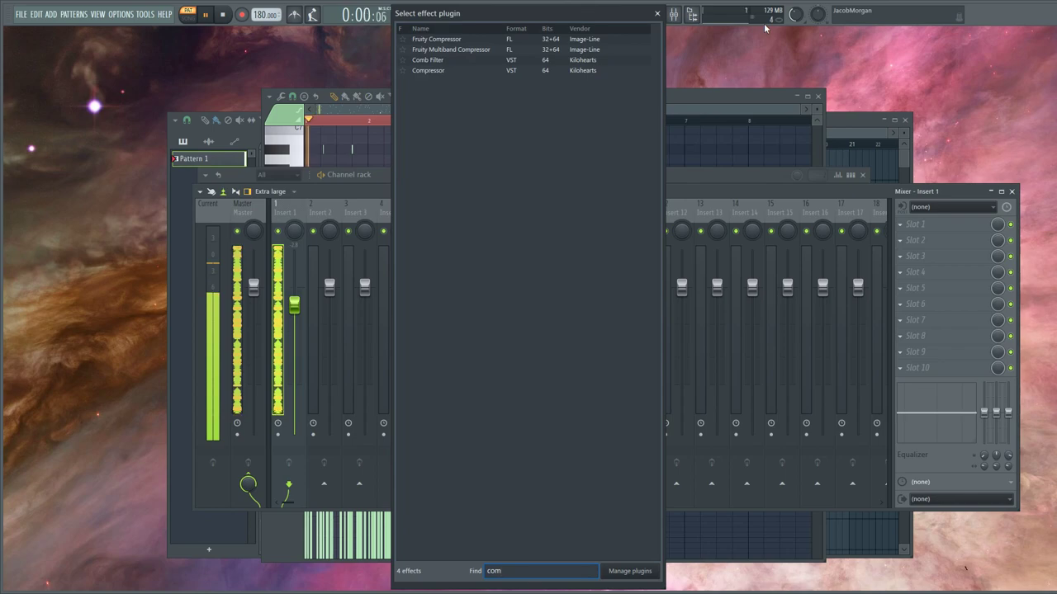
{"action": "double_click", "coordinate": [554, 72]}
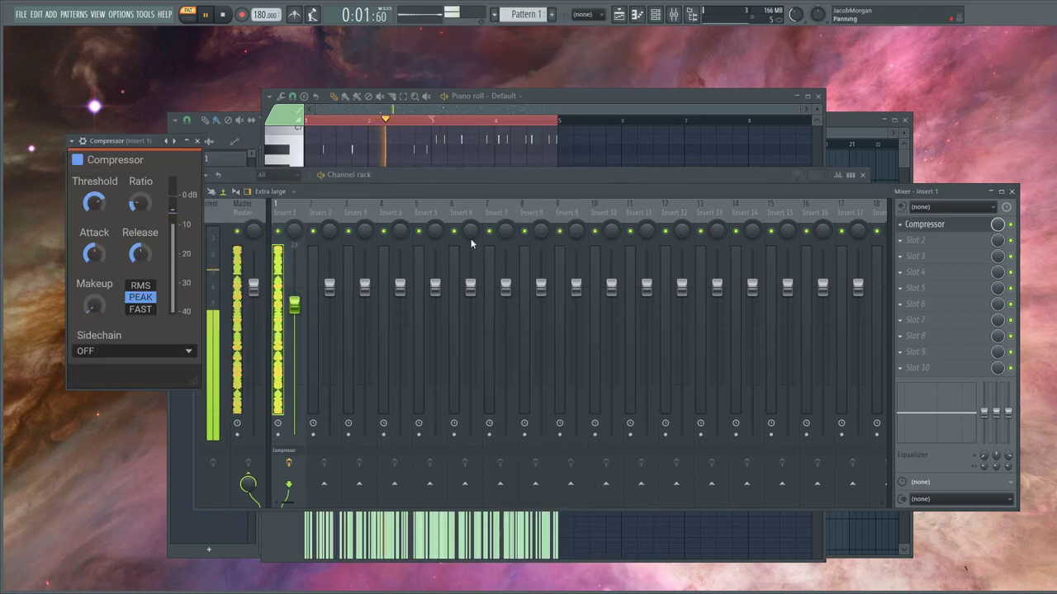
Step: Lower the Compressor's threshold, set its makeup to 3% and close its window
{"action": "left_click_drag", "start_coordinate": [320, 176], "coordinate": [553, 216]}
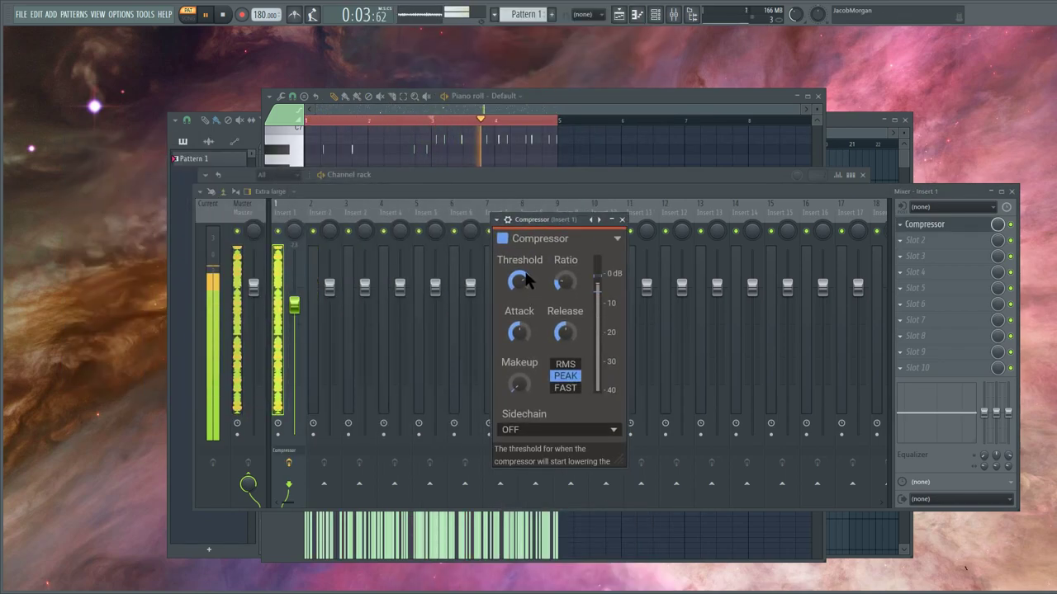
{"action": "mouse_move", "coordinate": [524, 267]}
{"action": "left_mouse_down"}
{"action": "mouse_move", "coordinate": [524, 281]}
{"action": "mouse_move", "coordinate": [523, 267]}
{"action": "left_mouse_up"}
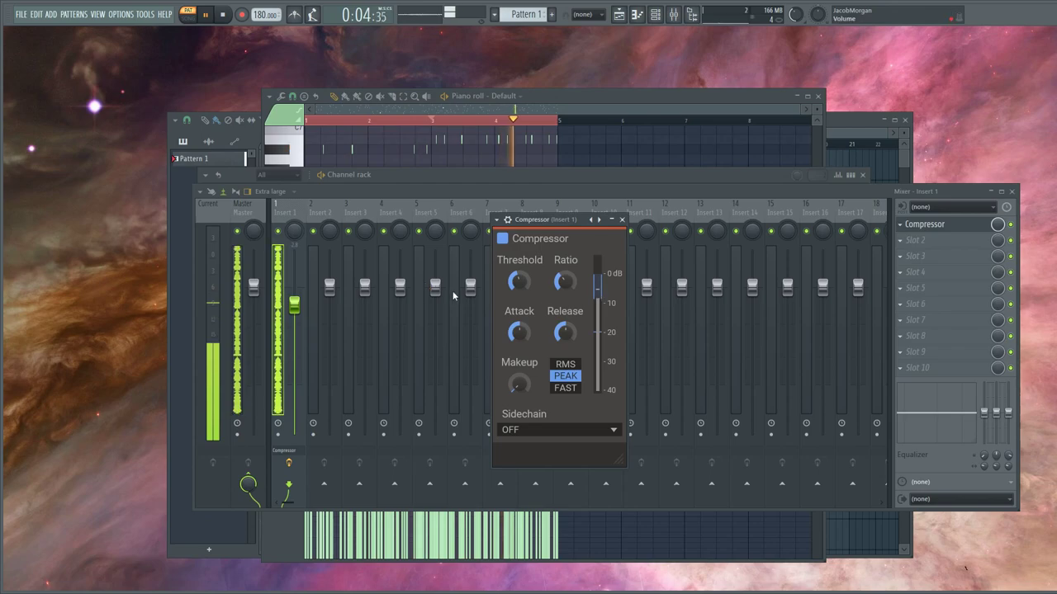
{"action": "left_click_drag", "start_coordinate": [502, 382], "coordinate": [502, 378]}
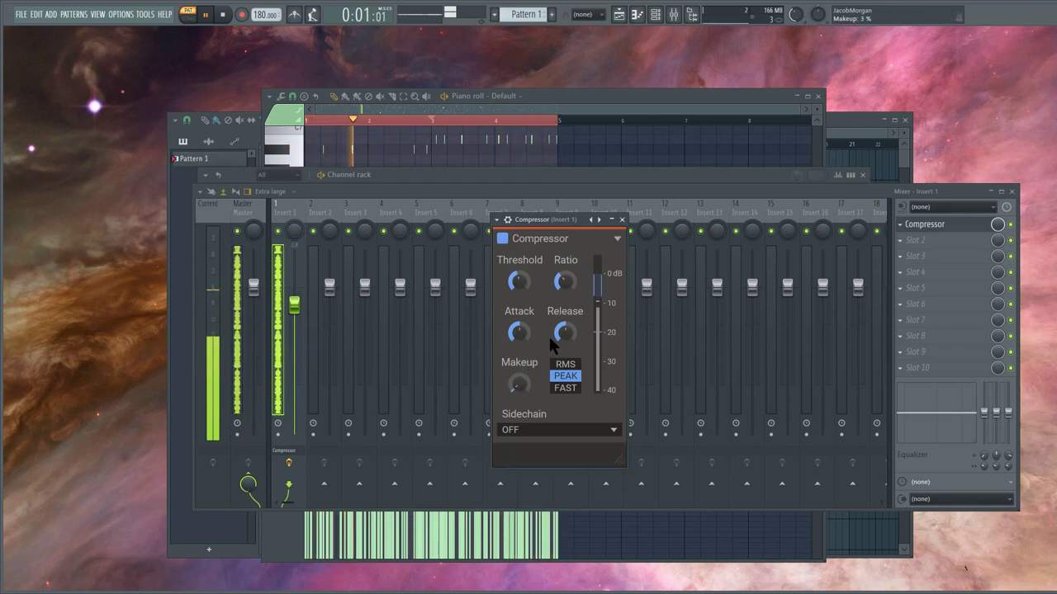
{"action": "left_click", "coordinate": [622, 221]}
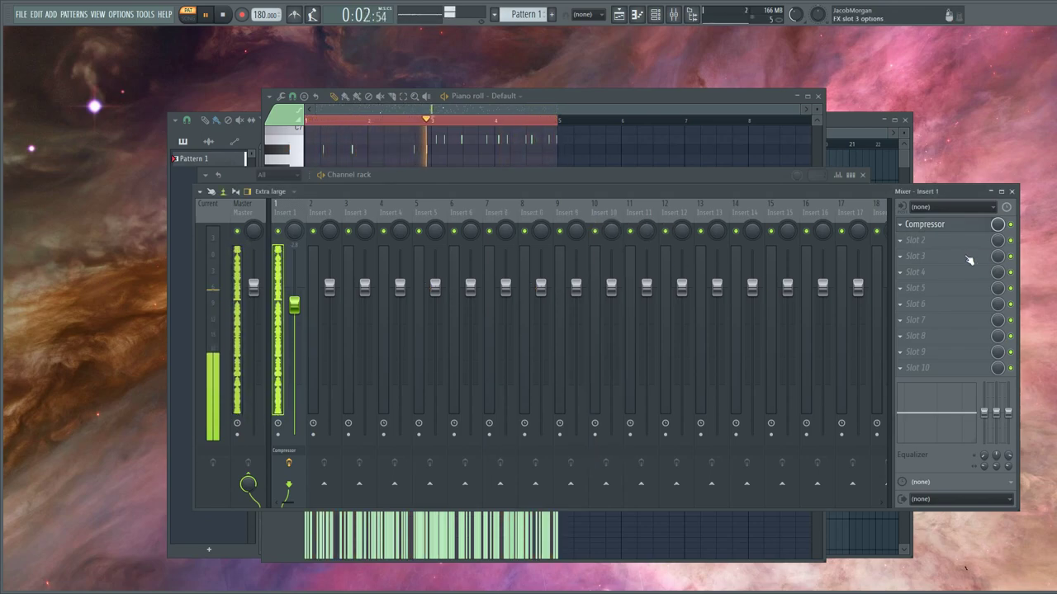
Step: Move the Compressor to slot 2 and add Fruity Balance ahead of it with the volume at -4.0 dB
{"action": "left_click", "coordinate": [906, 245]}
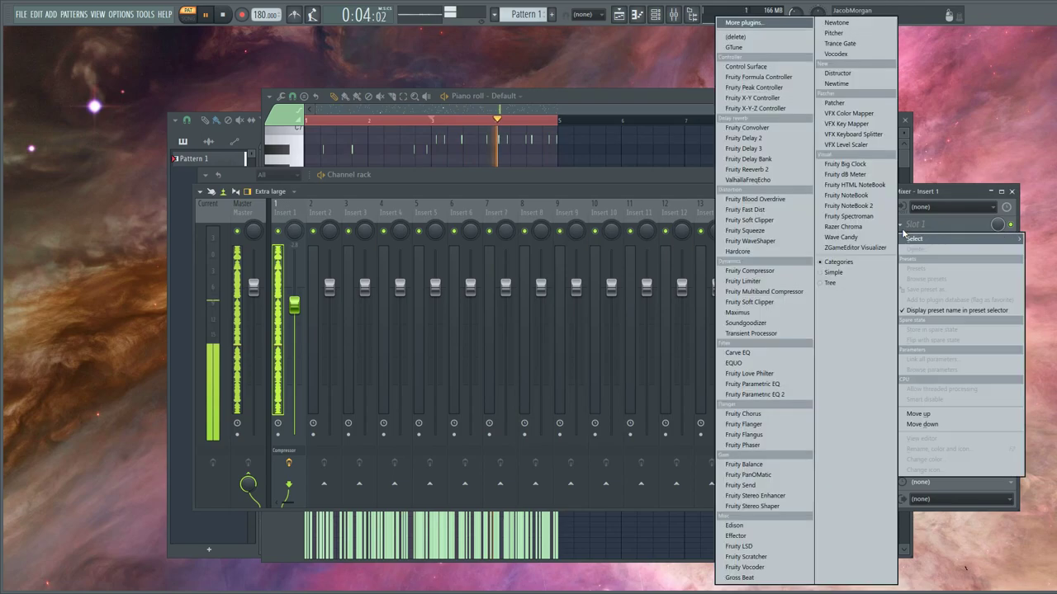
{"action": "left_click", "coordinate": [772, 466]}
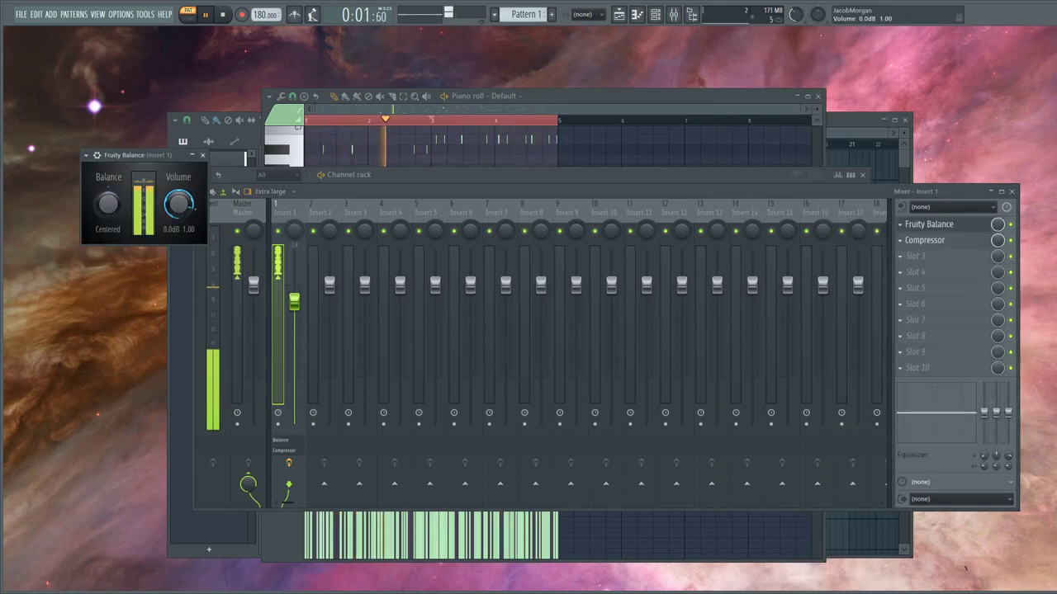
{"action": "left_click_drag", "start_coordinate": [182, 207], "coordinate": [181, 213]}
Step: Give the synth's Filter 1 a short decaying volume envelope with instant attack, and raise its cutoff frequency to 100%
{"action": "left_click_drag", "start_coordinate": [821, 197], "coordinate": [846, 289]}
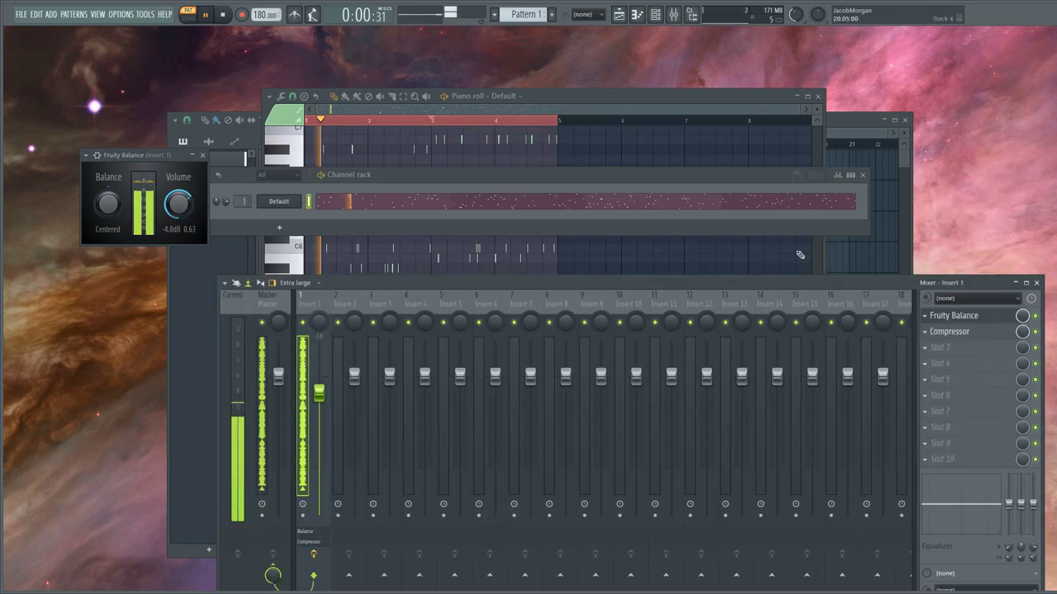
{"action": "left_click", "coordinate": [282, 201]}
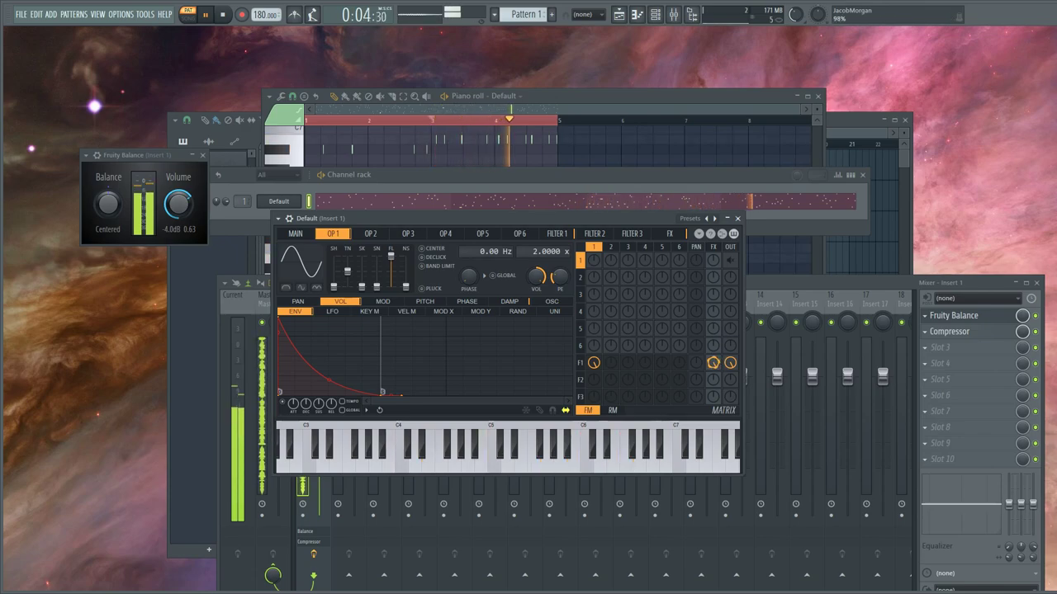
{"action": "left_click", "coordinate": [670, 236]}
{"action": "left_click", "coordinate": [559, 235]}
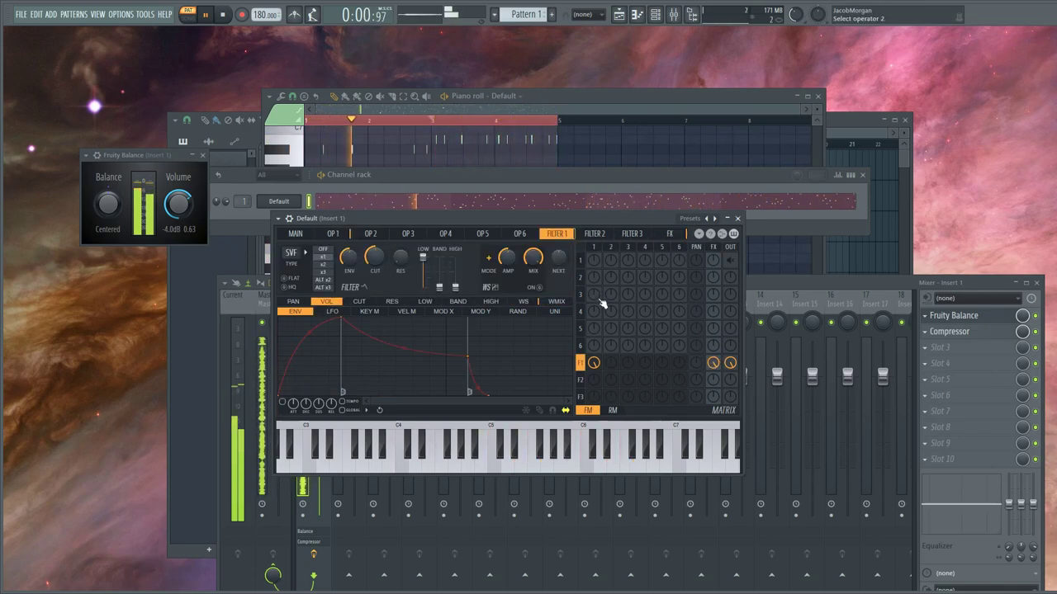
{"action": "mouse_move", "coordinate": [374, 256]}
{"action": "left_mouse_down"}
{"action": "mouse_move", "coordinate": [375, 306]}
{"action": "mouse_move", "coordinate": [377, 268]}
{"action": "left_mouse_up"}
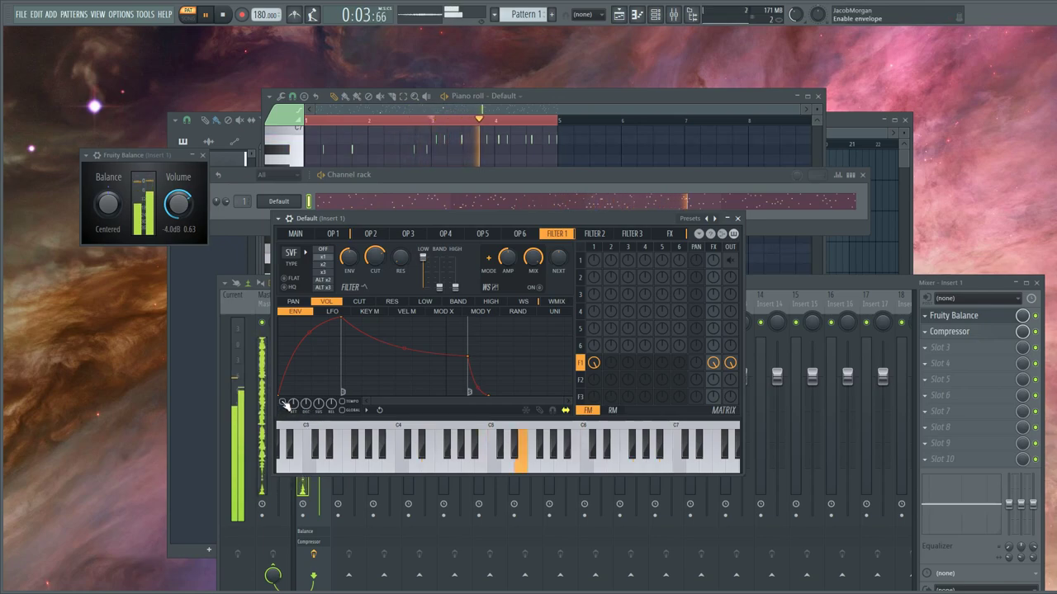
{"action": "left_click_drag", "start_coordinate": [341, 318], "coordinate": [268, 310]}
{"action": "left_click_drag", "start_coordinate": [406, 357], "coordinate": [364, 393]}
{"action": "left_click_drag", "start_coordinate": [375, 257], "coordinate": [375, 223]}
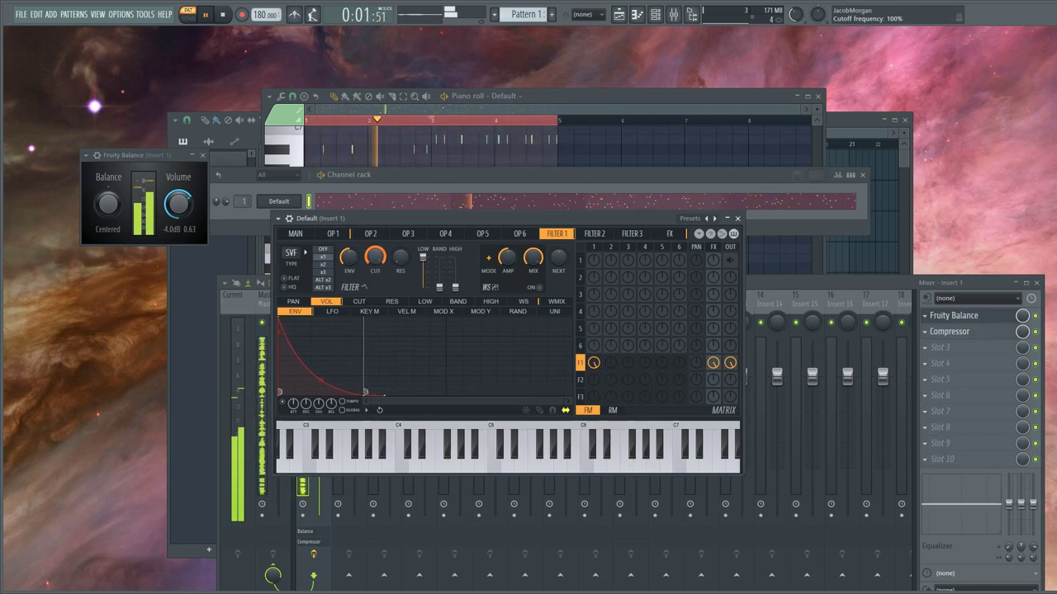
Step: Shape operator 2's waveform into a sawtooth and route the operator to Filter 1 in the matrix
{"action": "left_click", "coordinate": [370, 234]}
{"action": "left_click_drag", "start_coordinate": [334, 285], "coordinate": [335, 278]}
{"action": "left_click_drag", "start_coordinate": [608, 368], "coordinate": [608, 364]}
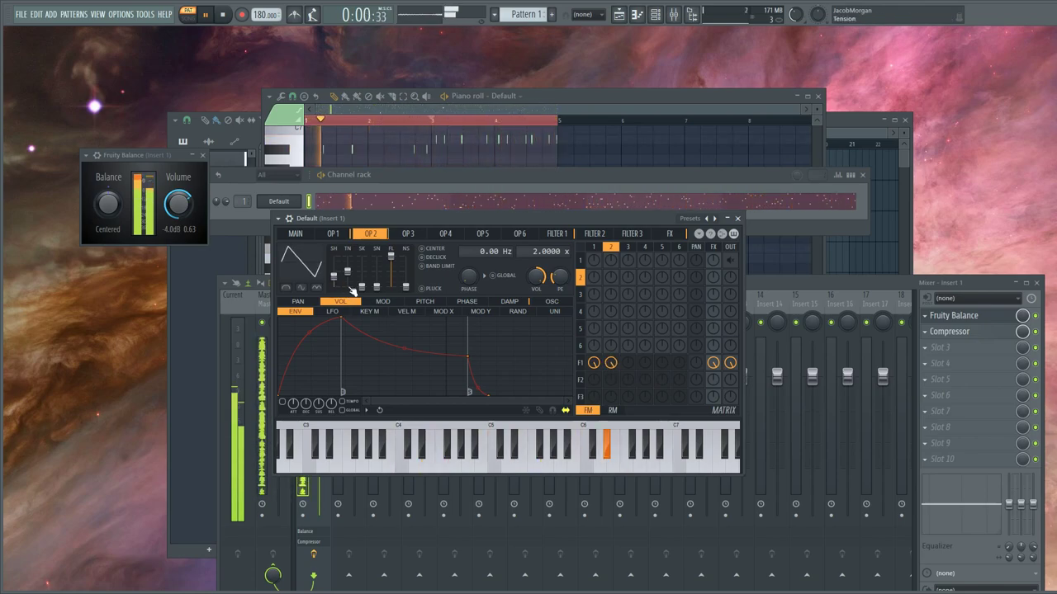
{"action": "left_click_drag", "start_coordinate": [338, 281], "coordinate": [337, 272]}
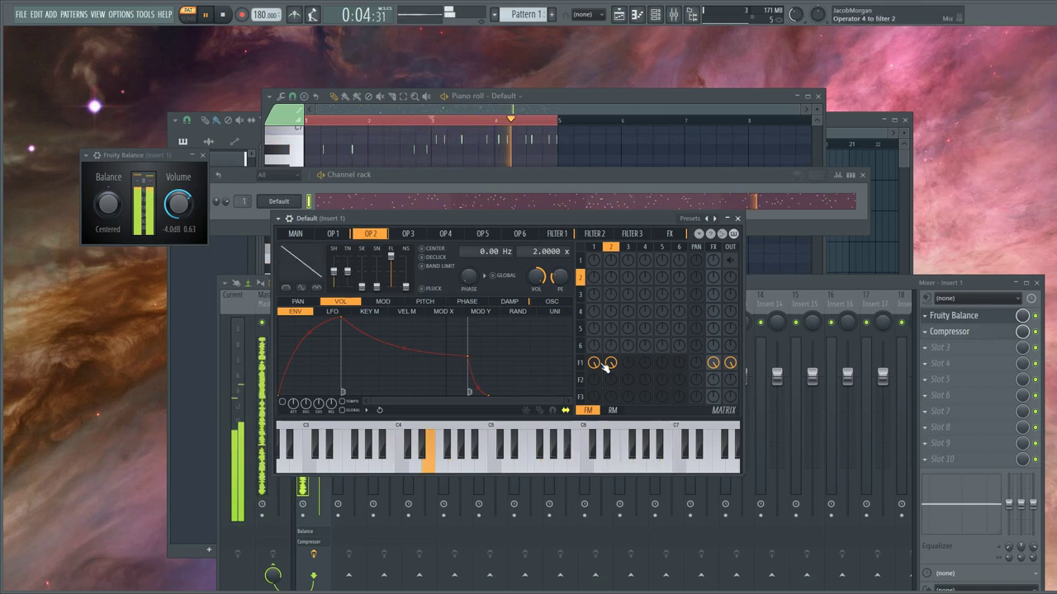
Step: Lower the cutoff frequency of the synth's Filter 1
{"action": "left_click", "coordinate": [555, 234]}
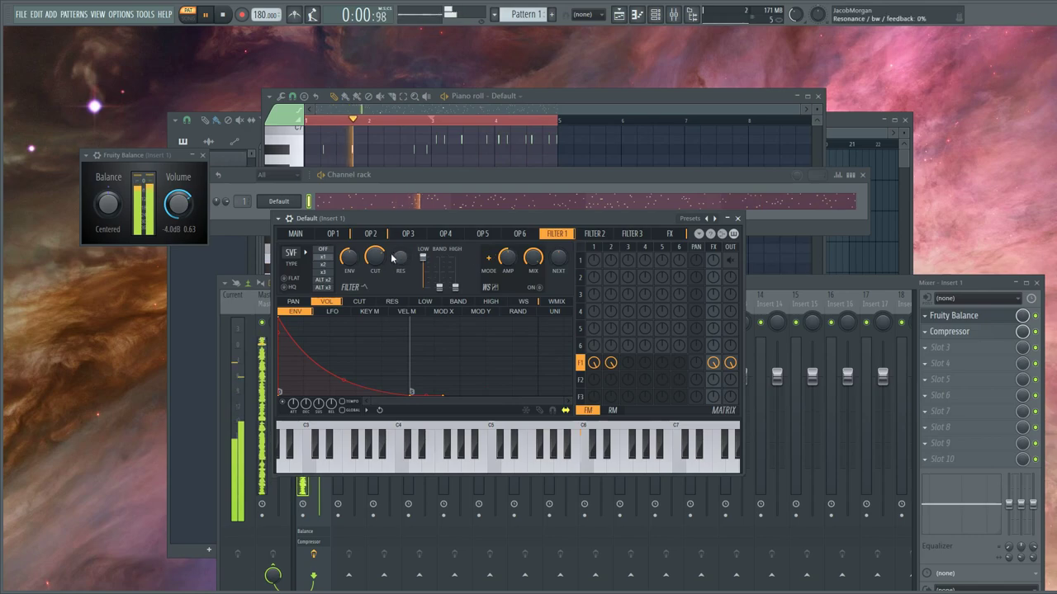
{"action": "left_click_drag", "start_coordinate": [375, 257], "coordinate": [375, 296]}
Step: Add Fruity Delay 3 to effect slot 3 of Insert 1, after the Compressor
{"action": "left_click", "coordinate": [854, 288]}
{"action": "left_click_drag", "start_coordinate": [736, 292], "coordinate": [704, 170]}
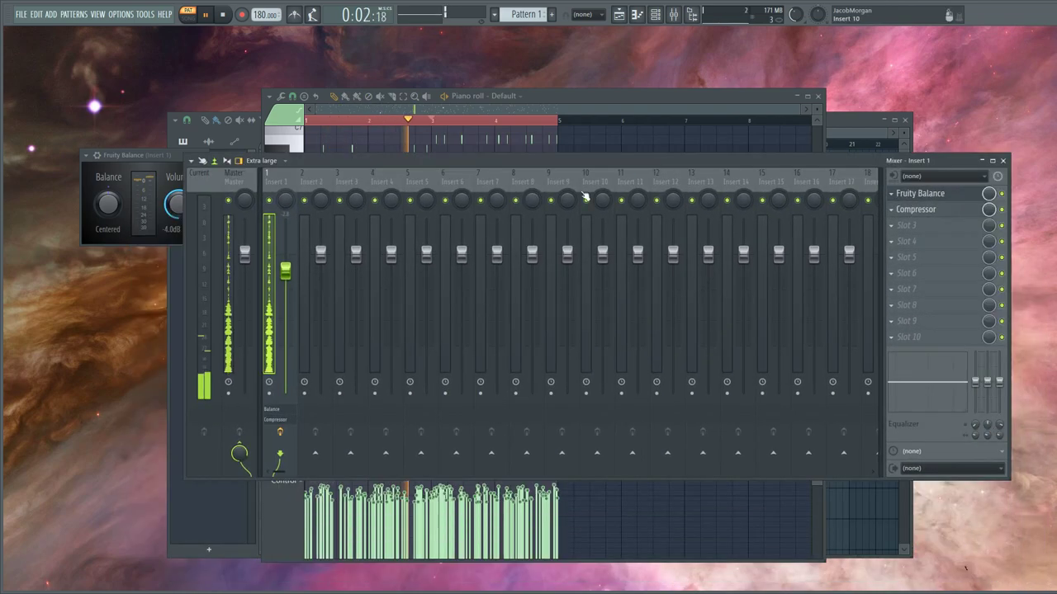
{"action": "left_click", "coordinate": [906, 225]}
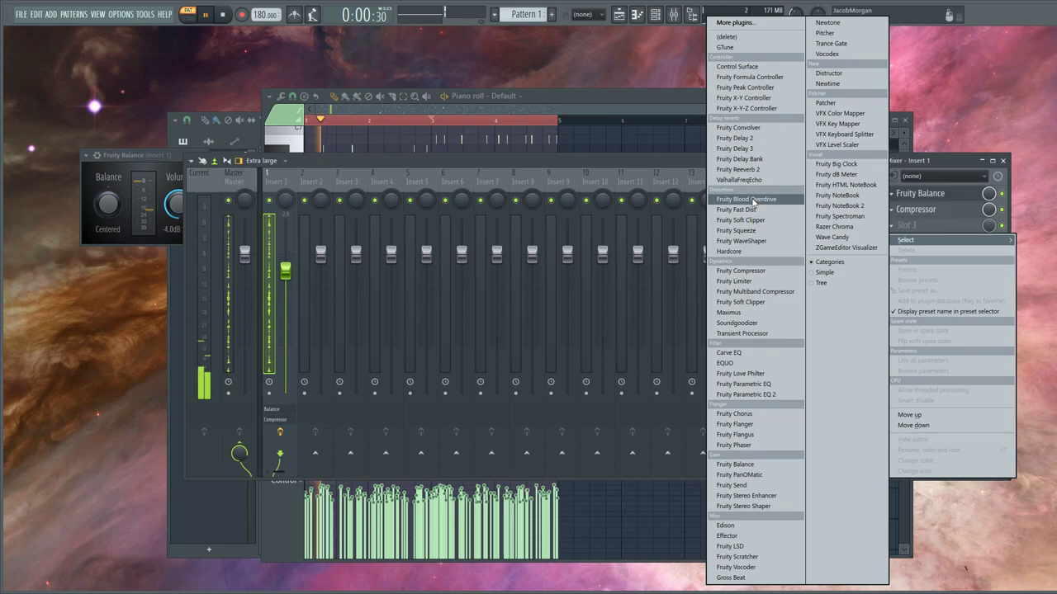
{"action": "left_click", "coordinate": [754, 148]}
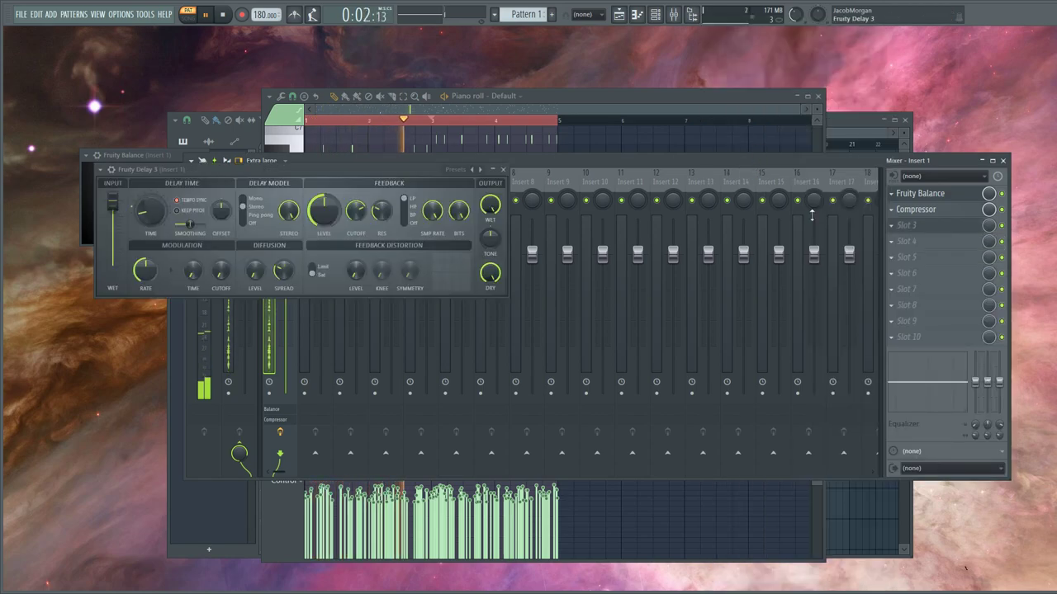
Step: Bring the synth back to the front and set Filter 1's cutoff frequency to 17%
{"action": "left_click_drag", "start_coordinate": [609, 164], "coordinate": [598, 259]}
{"action": "left_click", "coordinate": [576, 221]}
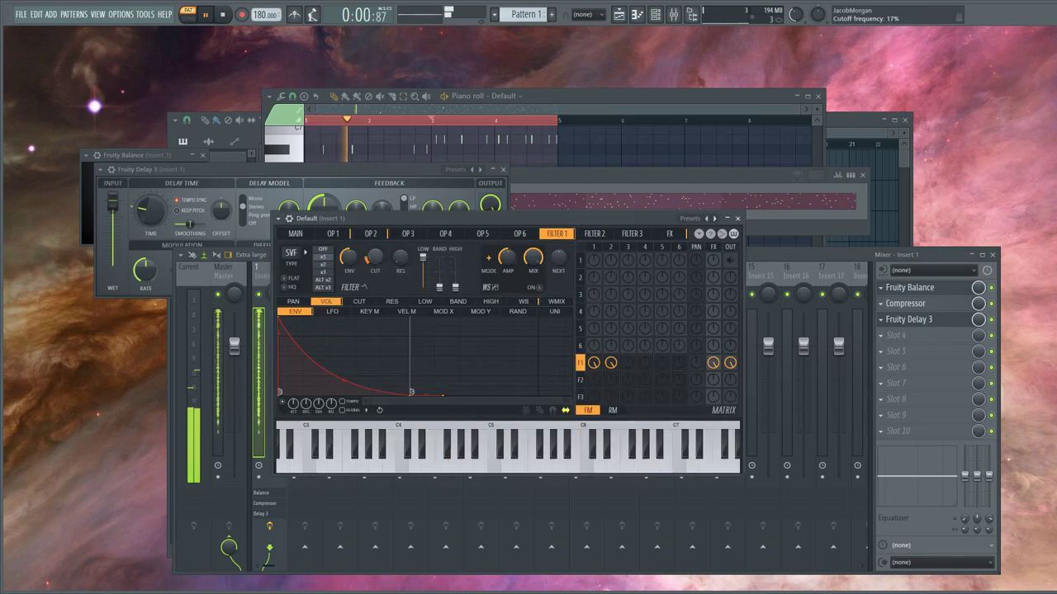
Step: Set the Fruity Delay 3 model to Ping pong and raise its modulation time
{"action": "left_click", "coordinate": [218, 184]}
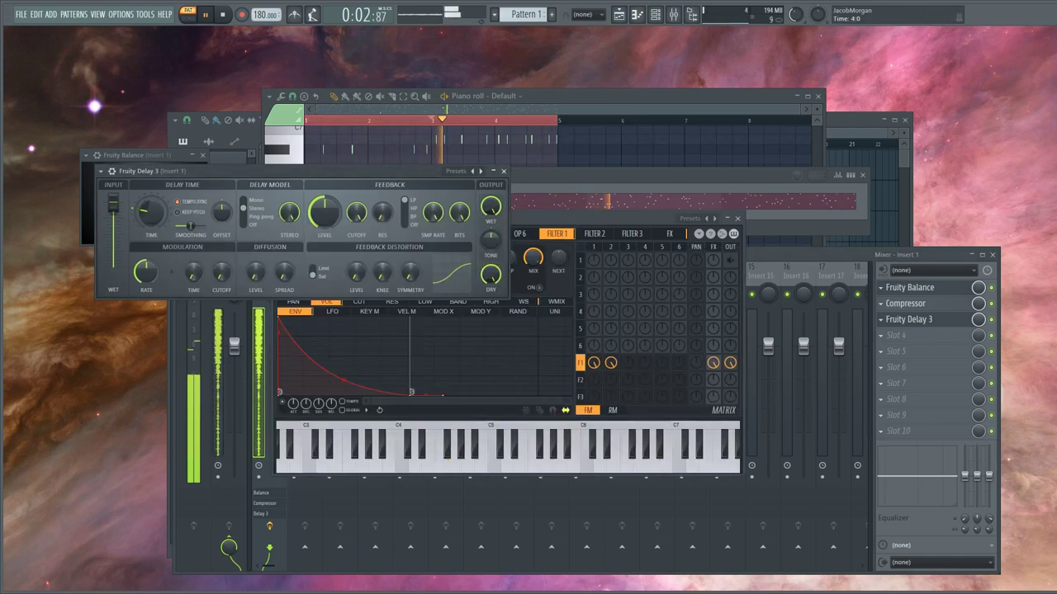
{"action": "left_click", "coordinate": [243, 218]}
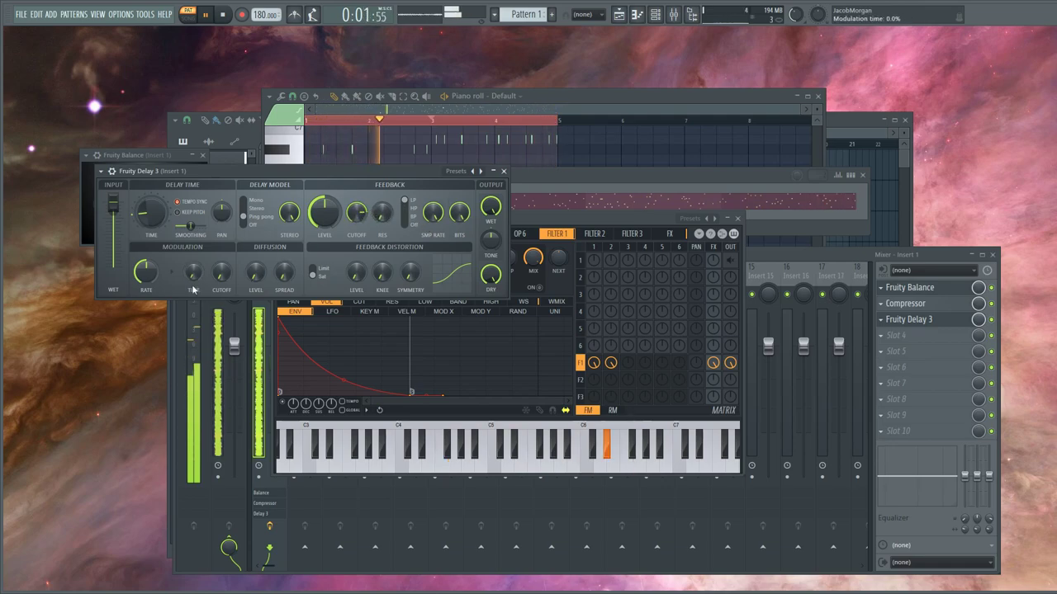
{"action": "left_click_drag", "start_coordinate": [194, 273], "coordinate": [193, 246]}
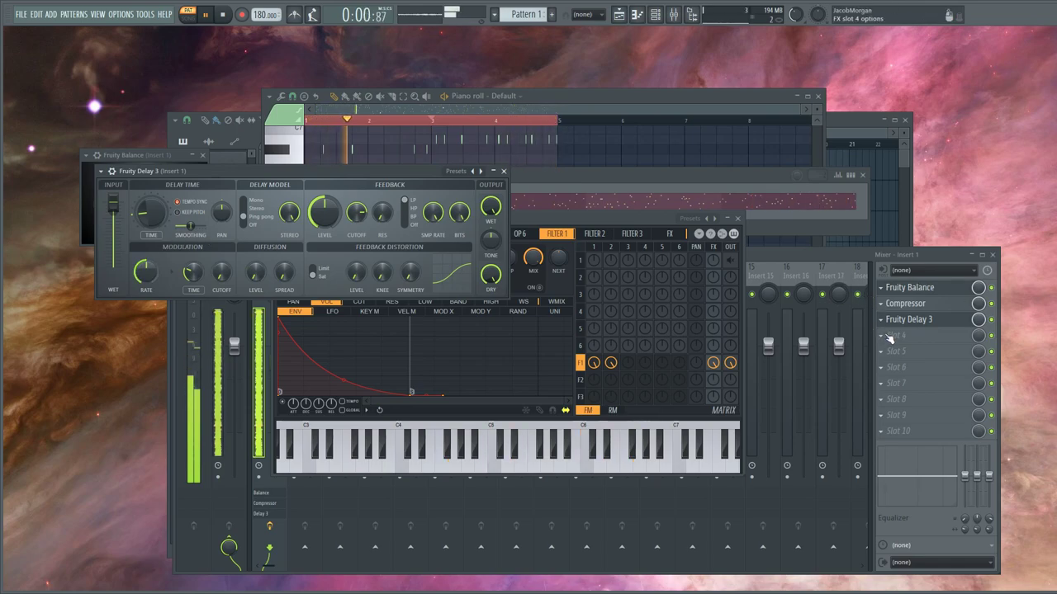
Step: Add Fruity Reeverb 2 to slot 4 of Insert 1 with a larger room size, a raised low cut and 100% mod depth
{"action": "left_click", "coordinate": [884, 336]}
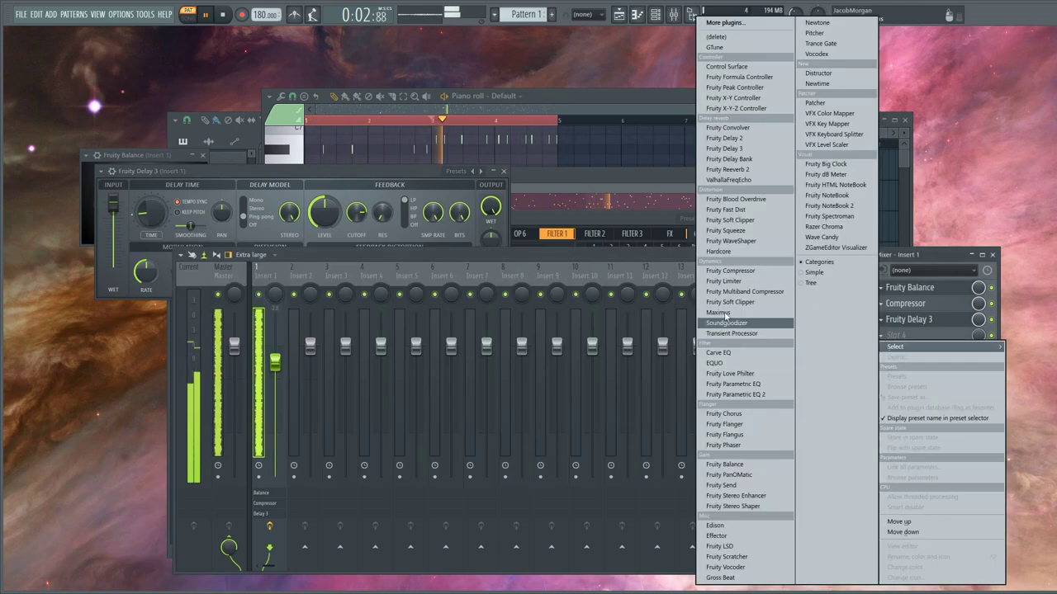
{"action": "left_click", "coordinate": [757, 170]}
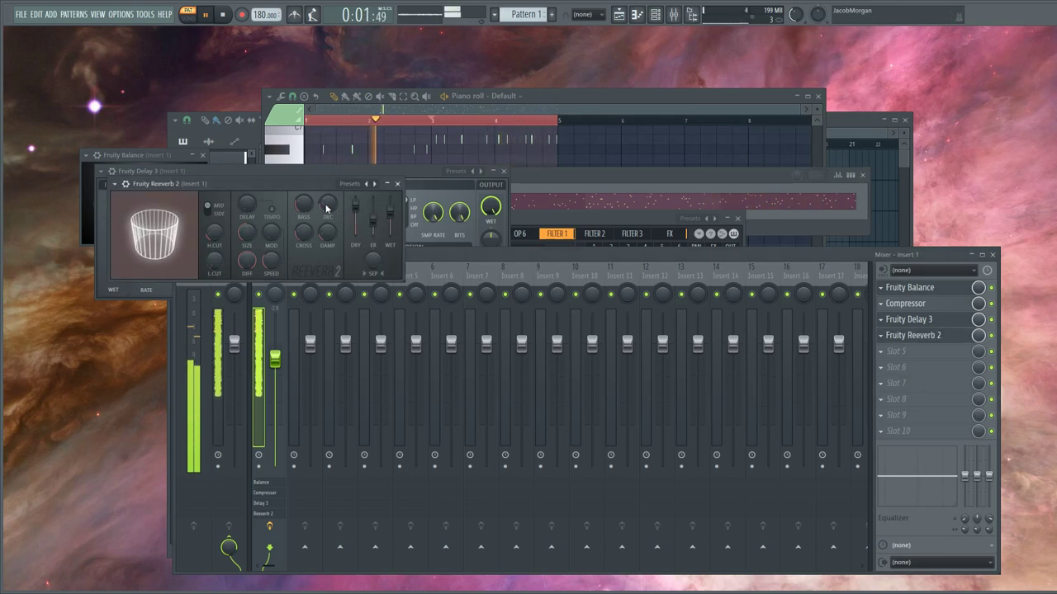
{"action": "left_click_drag", "start_coordinate": [240, 234], "coordinate": [240, 198]}
{"action": "left_click_drag", "start_coordinate": [214, 266], "coordinate": [215, 259]}
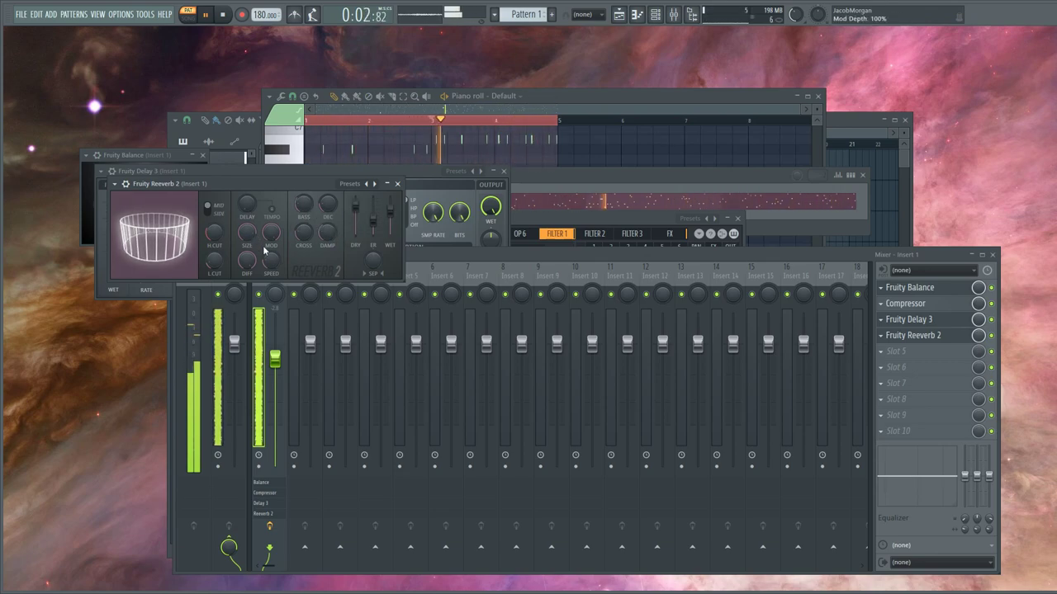
Step: Adjust the reverb's dry level, then lower Filter 1's cutoff and raise its envelope amount and resonance in the synth
{"action": "left_click_drag", "start_coordinate": [357, 228], "coordinate": [356, 259]}
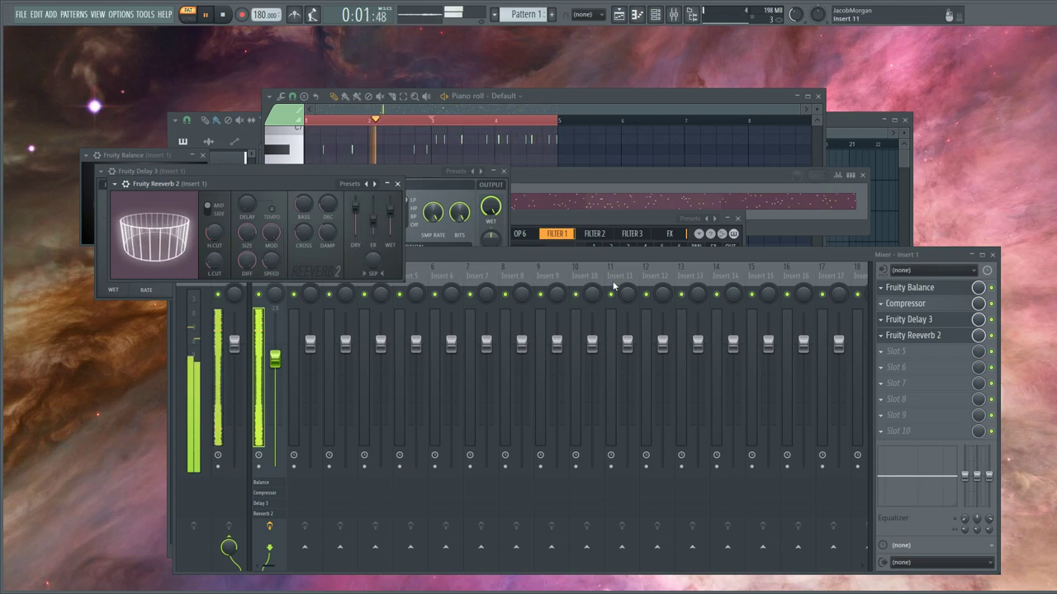
{"action": "left_click", "coordinate": [583, 247]}
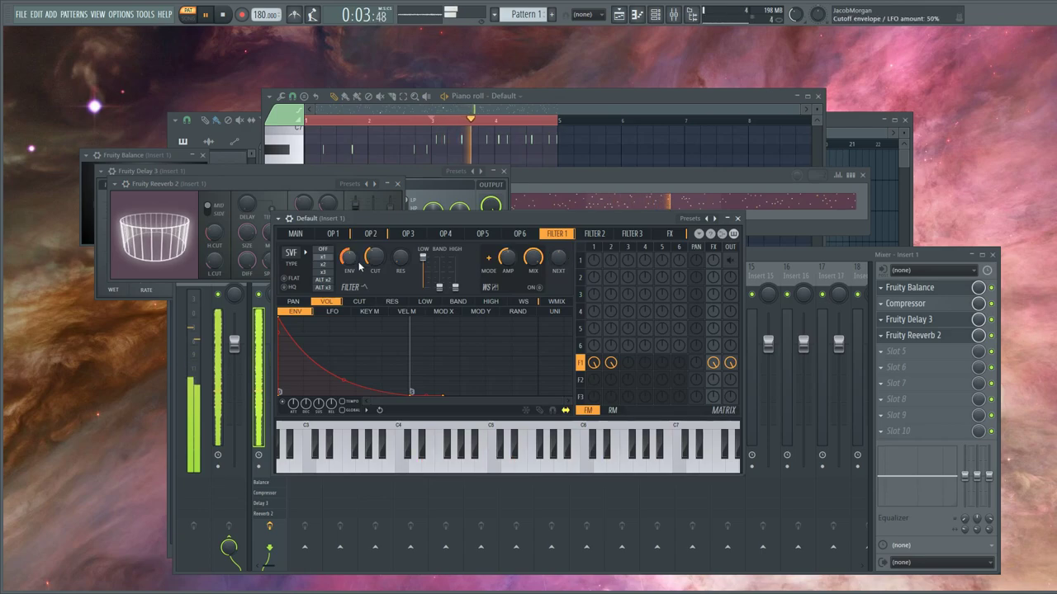
{"action": "mouse_move", "coordinate": [368, 268]}
{"action": "left_mouse_down"}
{"action": "mouse_move", "coordinate": [374, 261]}
{"action": "mouse_move", "coordinate": [375, 277]}
{"action": "mouse_move", "coordinate": [375, 252]}
{"action": "mouse_move", "coordinate": [375, 319]}
{"action": "mouse_move", "coordinate": [375, 278]}
{"action": "left_mouse_up"}
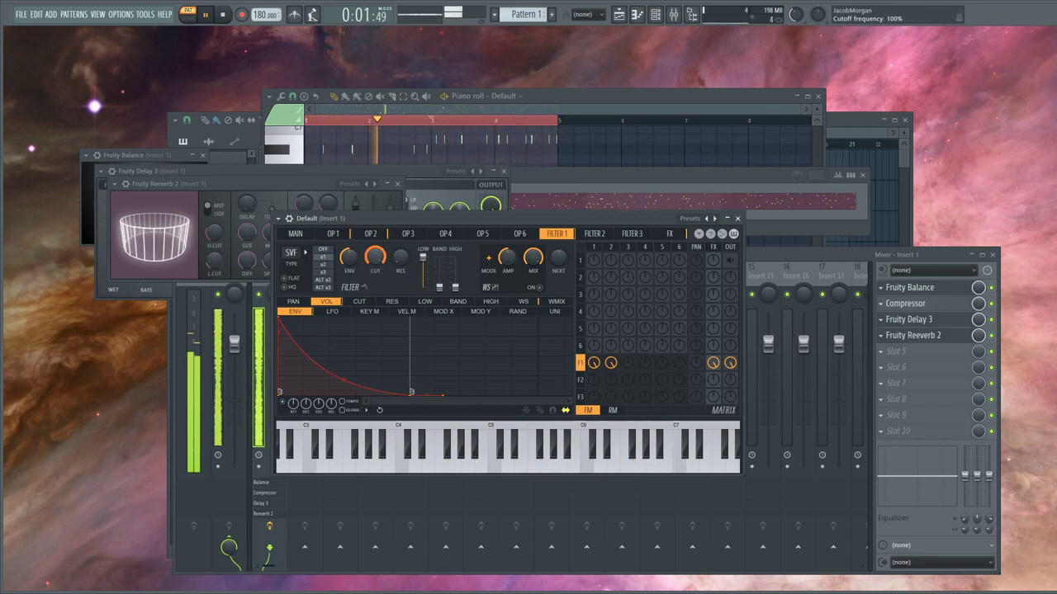
{"action": "left_click_drag", "start_coordinate": [375, 257], "coordinate": [374, 288]}
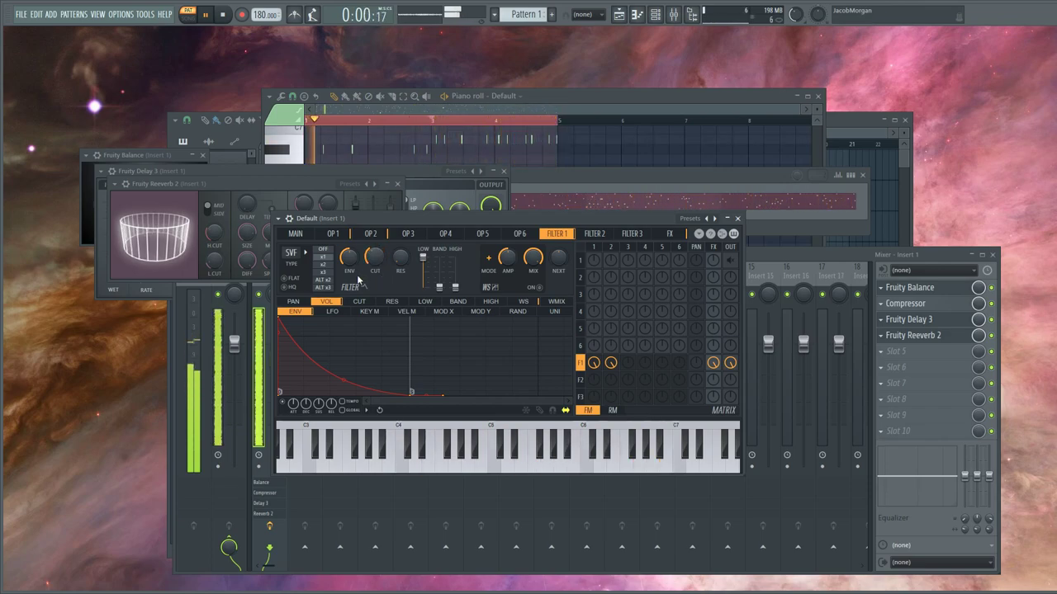
{"action": "left_click_drag", "start_coordinate": [352, 265], "coordinate": [376, 268]}
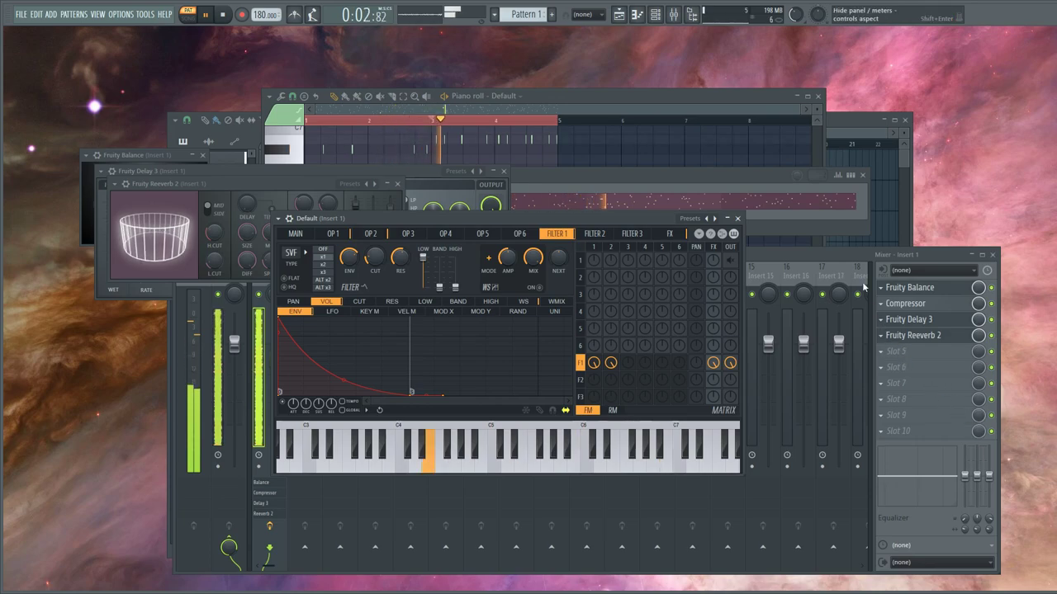
Step: Add Fruity Parametric EQ 2 to effect slot 5 of Insert 1, after the reverb
{"action": "left_click", "coordinate": [816, 257]}
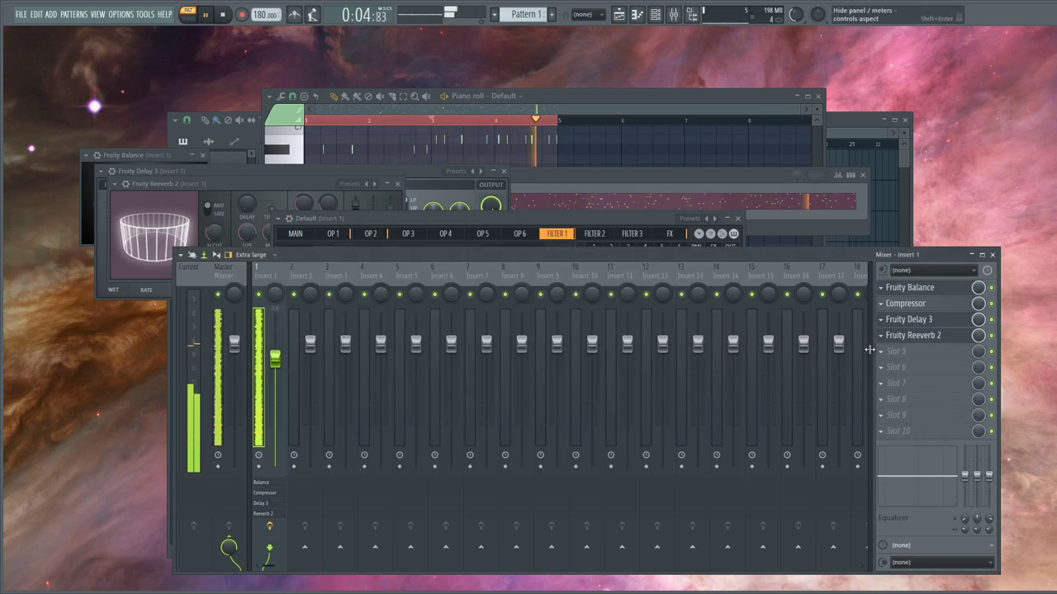
{"action": "left_click", "coordinate": [889, 352]}
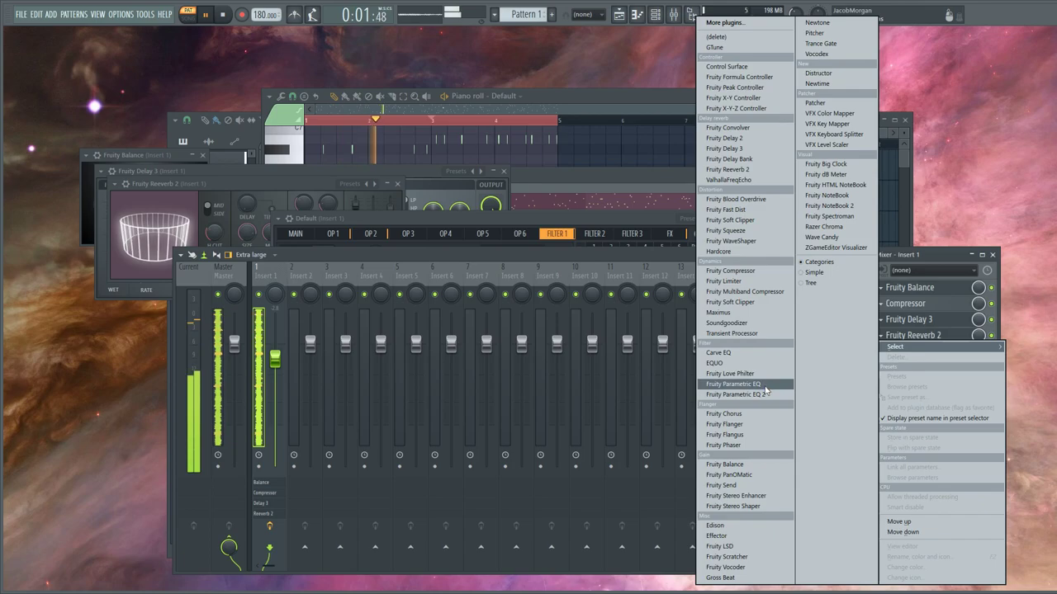
{"action": "left_click", "coordinate": [766, 394]}
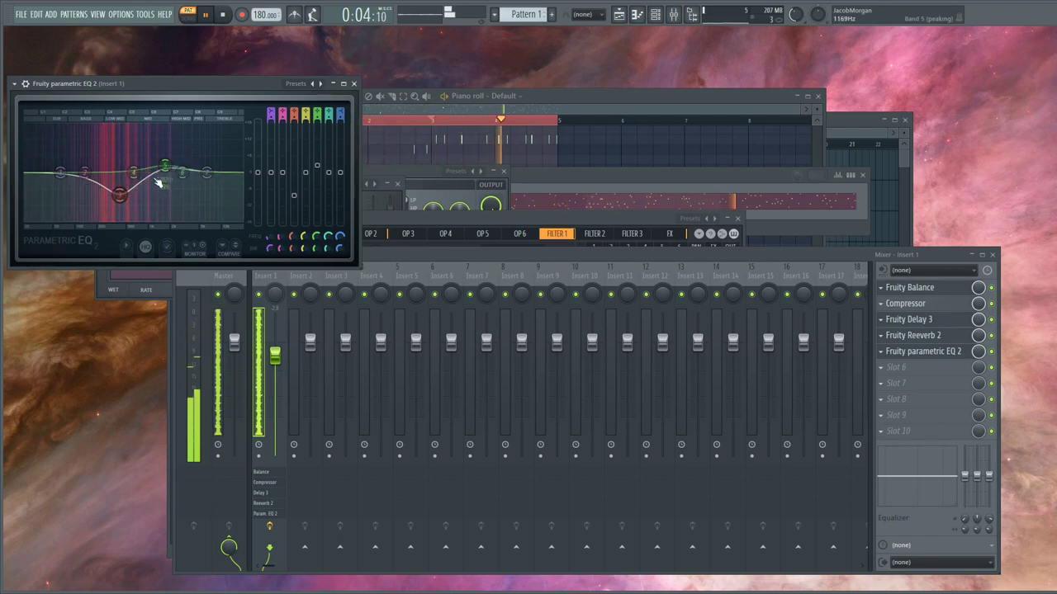
Step: Shape the EQ curve with a low-mid cut on band 3, a high-mid boost on band 5 and a slight bass boost on band 2
{"action": "left_click_drag", "start_coordinate": [168, 164], "coordinate": [166, 166]}
{"action": "left_click_drag", "start_coordinate": [120, 195], "coordinate": [119, 191]}
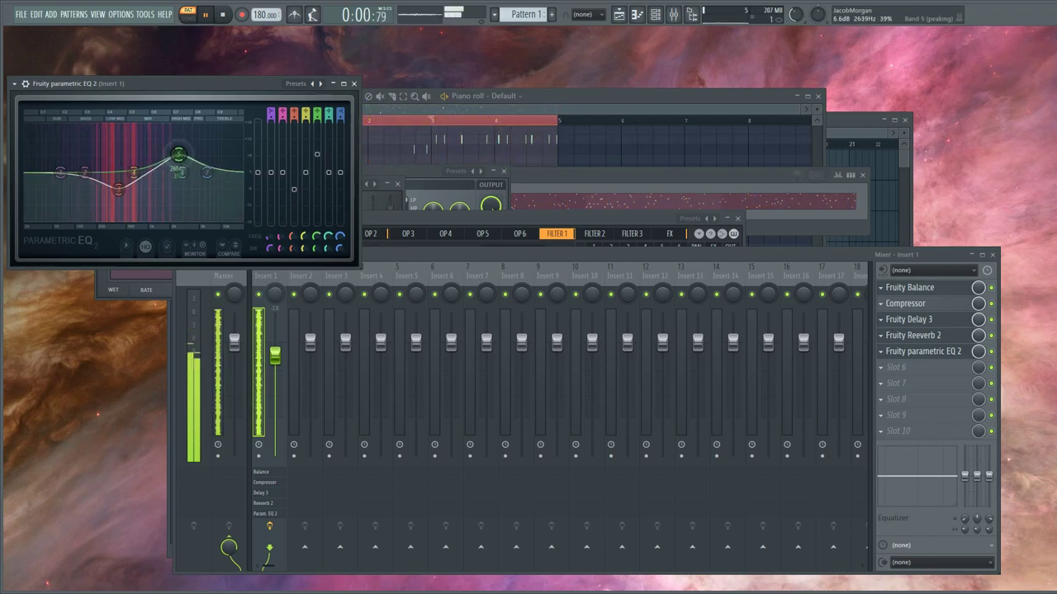
{"action": "left_click_drag", "start_coordinate": [180, 153], "coordinate": [184, 157]}
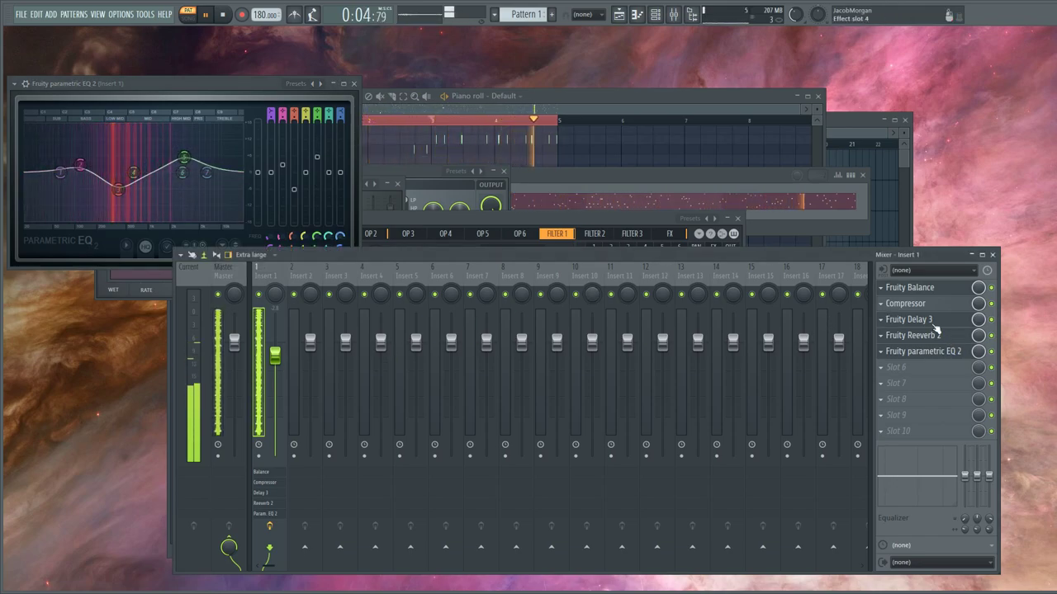
Step: Reopen the synth from the channel rack and sweep Filter 1's cutoff frequency down and back up during playback
{"action": "left_click", "coordinate": [574, 188]}
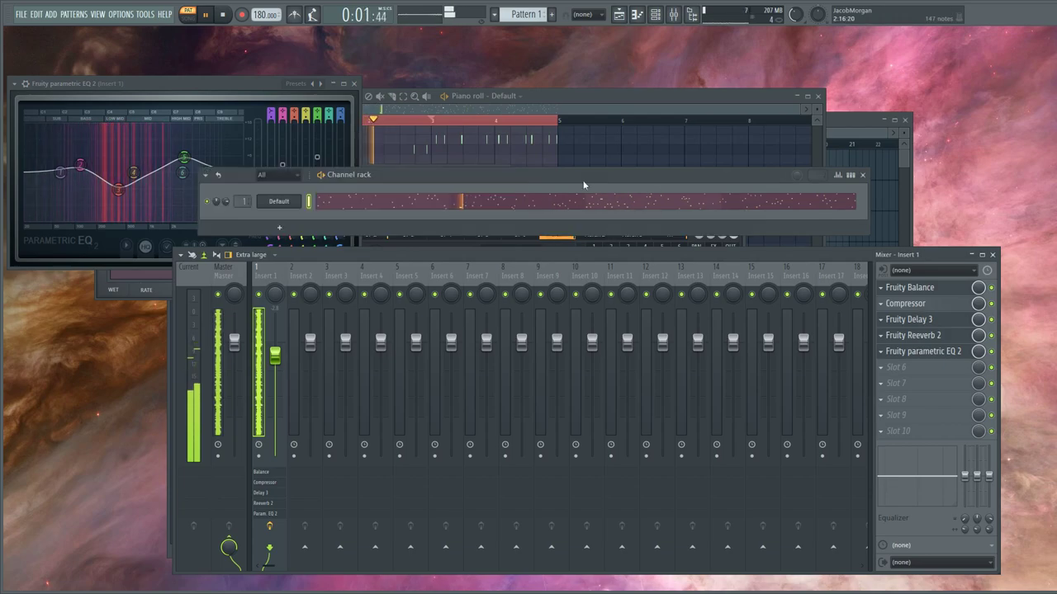
{"action": "left_click", "coordinate": [297, 202]}
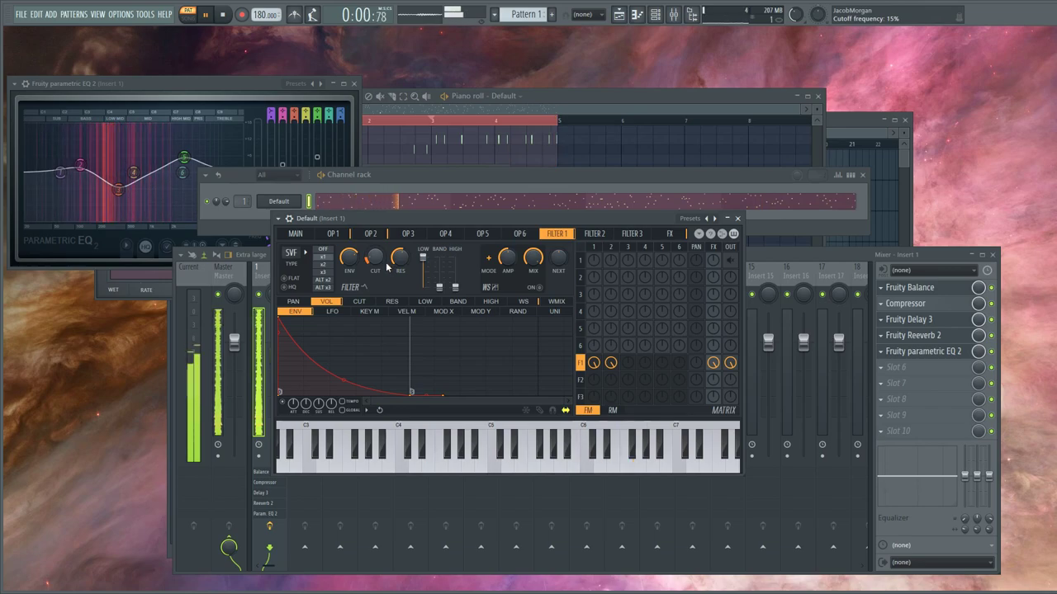
{"action": "mouse_move", "coordinate": [387, 265]}
{"action": "left_mouse_down"}
{"action": "mouse_move", "coordinate": [392, 256]}
{"action": "mouse_move", "coordinate": [379, 253]}
{"action": "mouse_move", "coordinate": [379, 274]}
{"action": "left_mouse_up"}
{"action": "left_click_drag", "start_coordinate": [455, 257], "coordinate": [454, 288]}
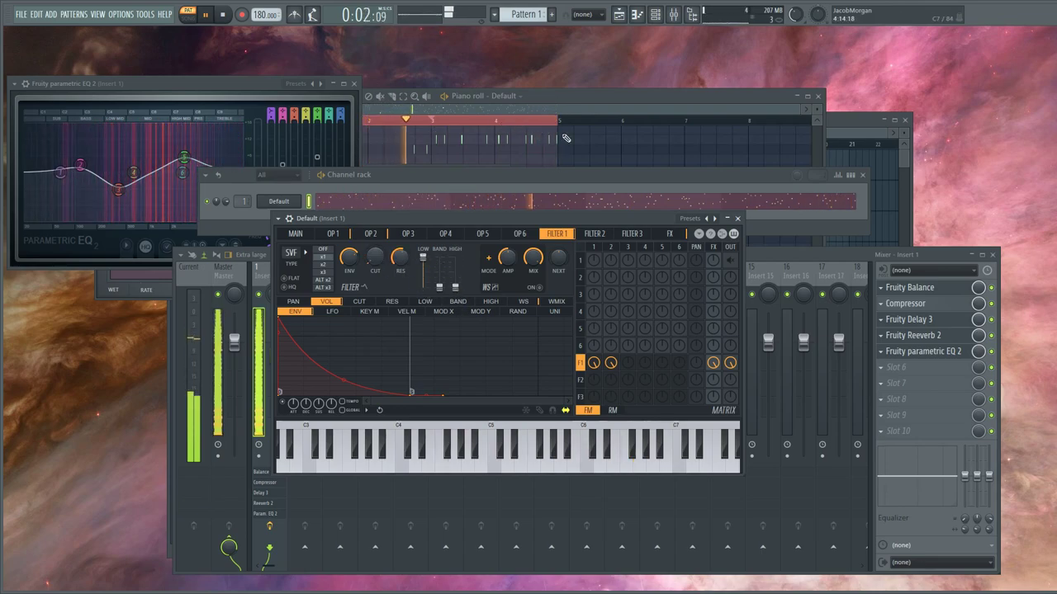
{"action": "left_click_drag", "start_coordinate": [377, 259], "coordinate": [376, 232]}
Step: Move the channel rack lower on the workspace and bring Pattern 1's piano roll to the front
{"action": "left_click", "coordinate": [372, 175]}
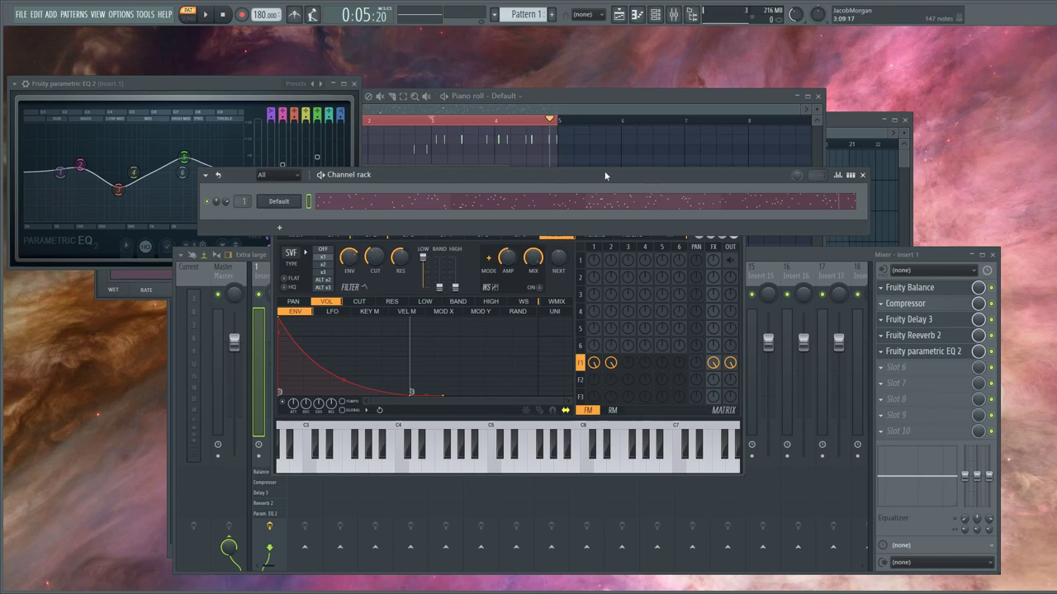
{"action": "left_click_drag", "start_coordinate": [600, 176], "coordinate": [651, 233]}
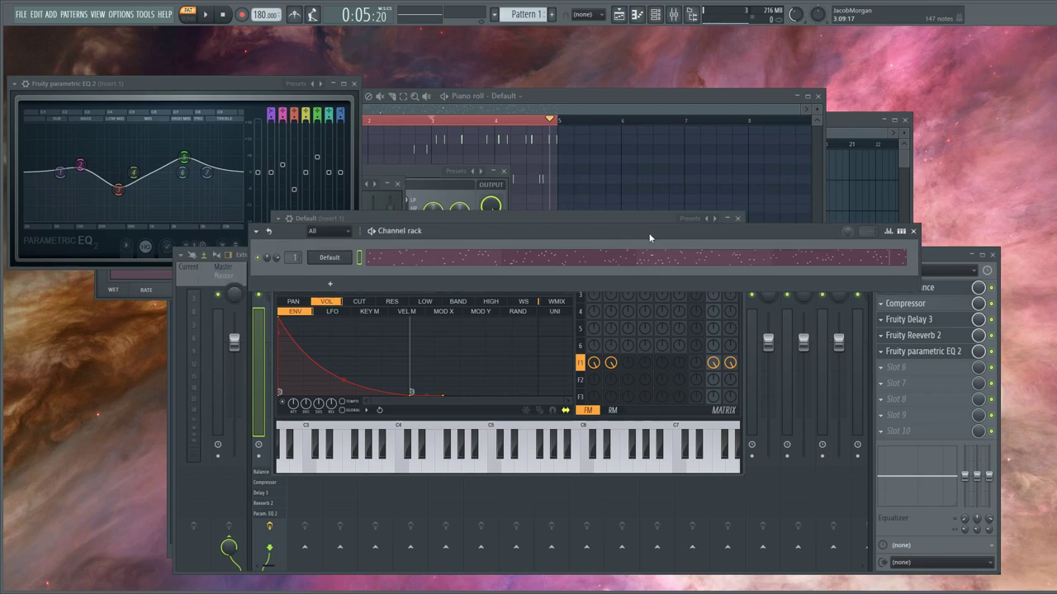
{"action": "left_click", "coordinate": [585, 99]}
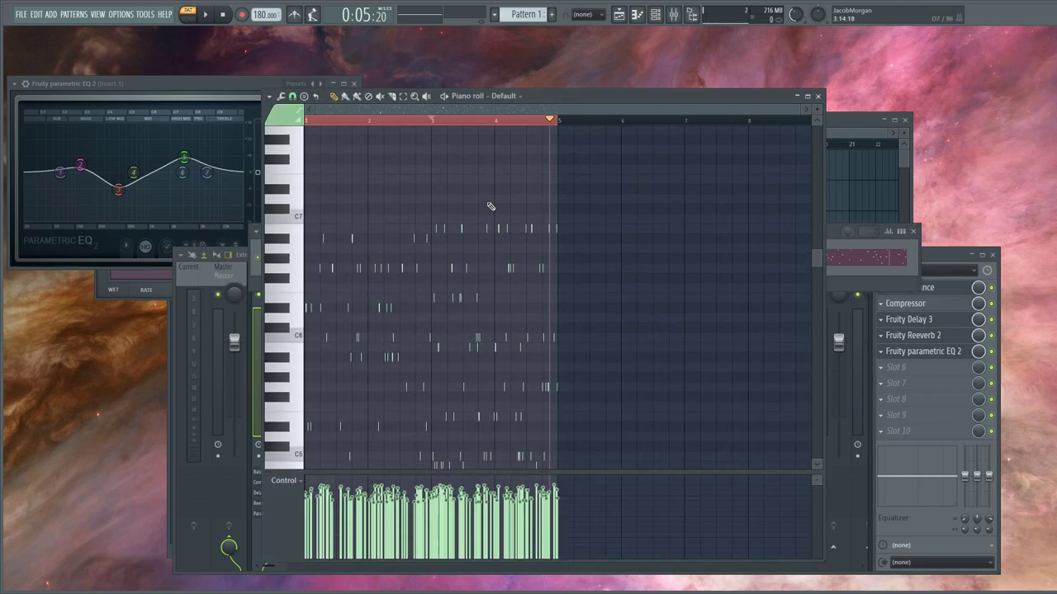
{"action": "scroll", "coordinate": [492, 207], "scroll_direction": "down", "scroll_amount": 3}
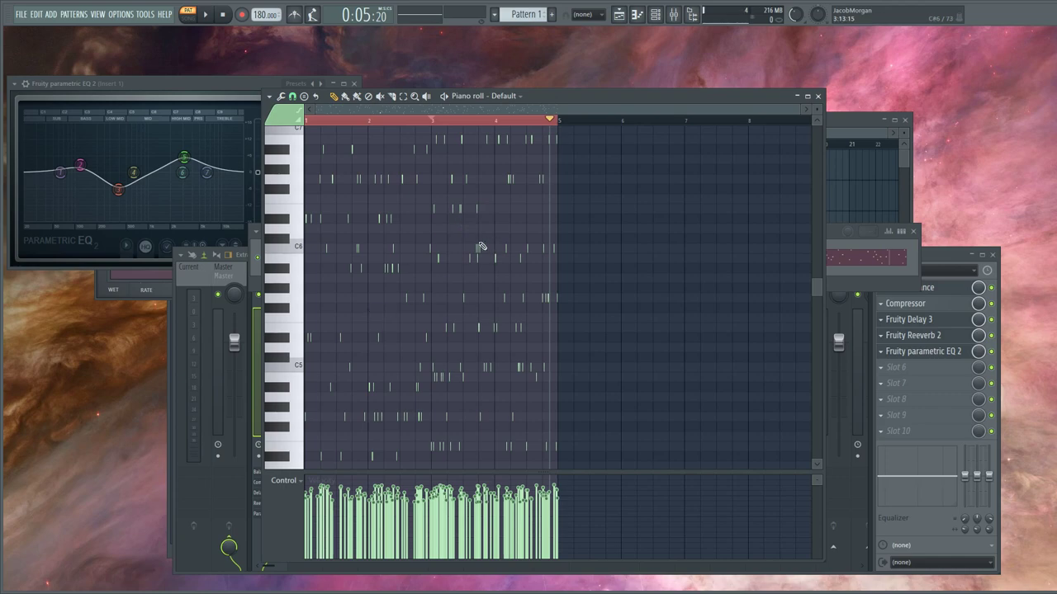
Step: Switch to the empty Pattern 2 and open the synth channel's piano roll for it
{"action": "left_click", "coordinate": [552, 14]}
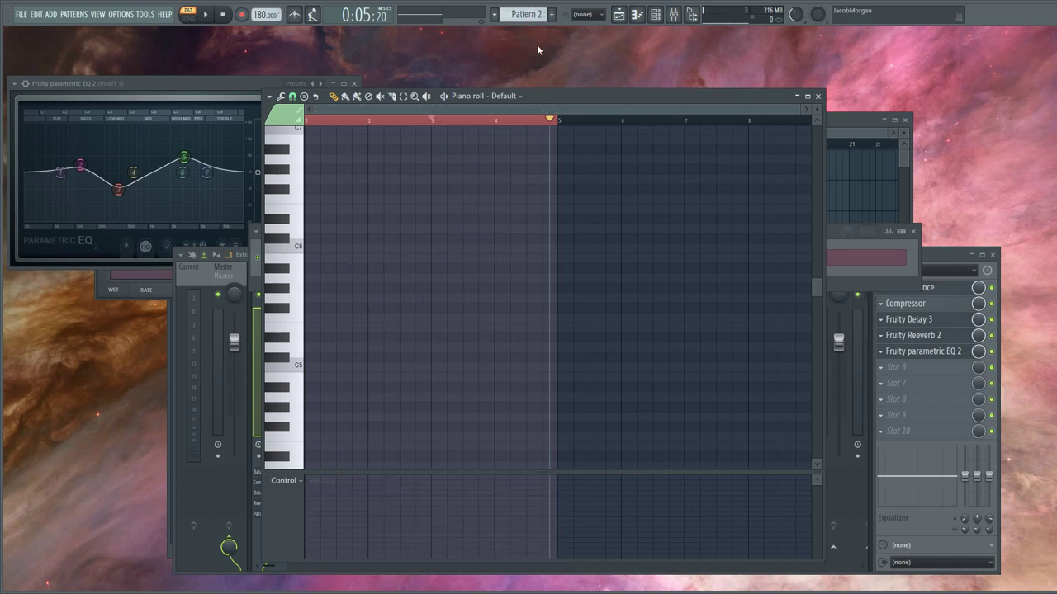
{"action": "left_click", "coordinate": [654, 14]}
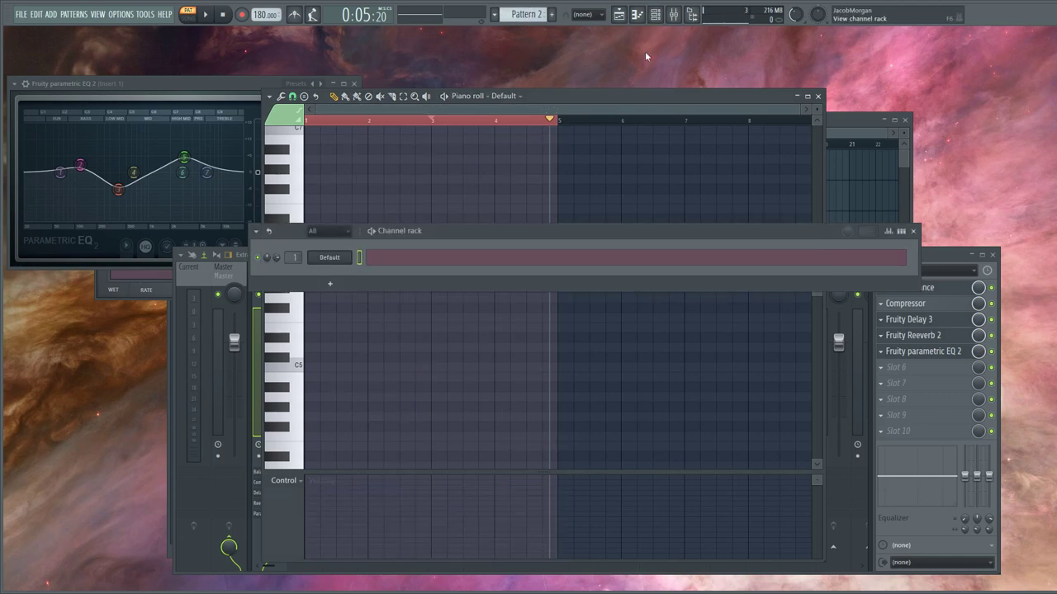
{"action": "left_click", "coordinate": [375, 264]}
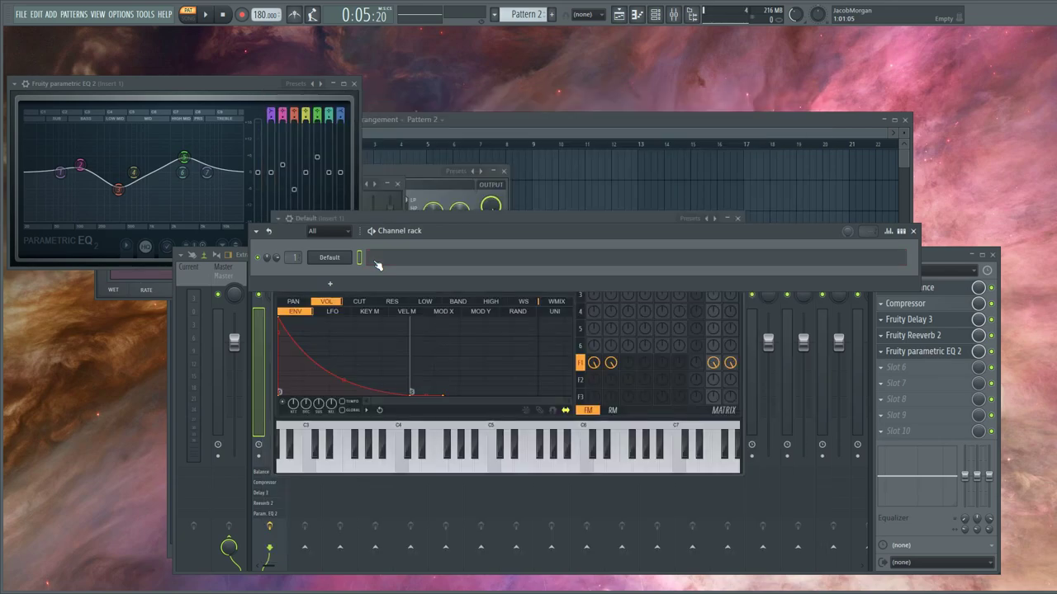
{"action": "left_click", "coordinate": [373, 261]}
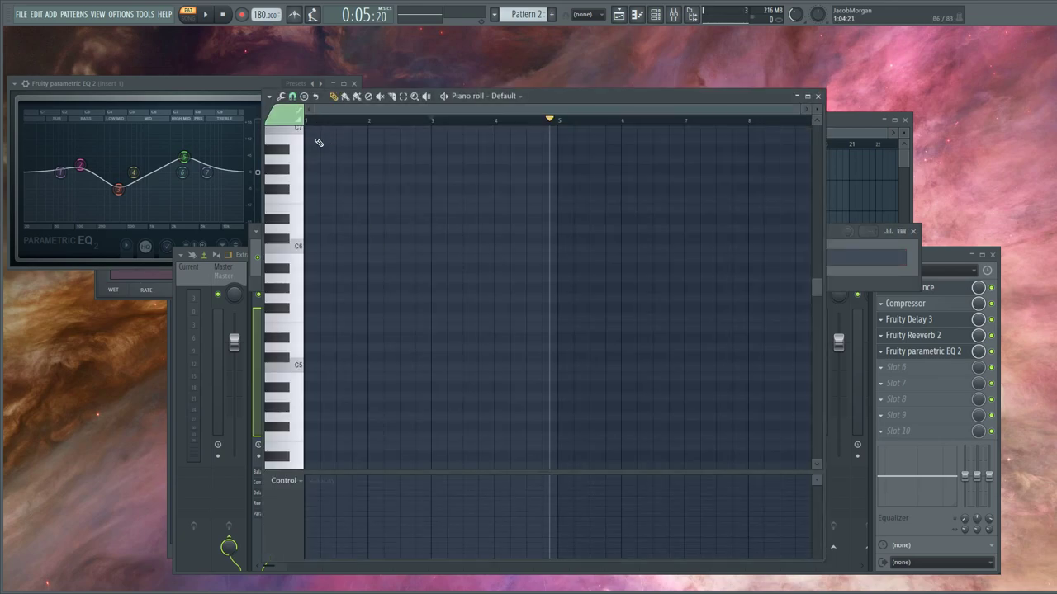
Step: Load a progression of six one-bar chords into Pattern 2's piano roll from an existing file
{"action": "left_click", "coordinate": [269, 97]}
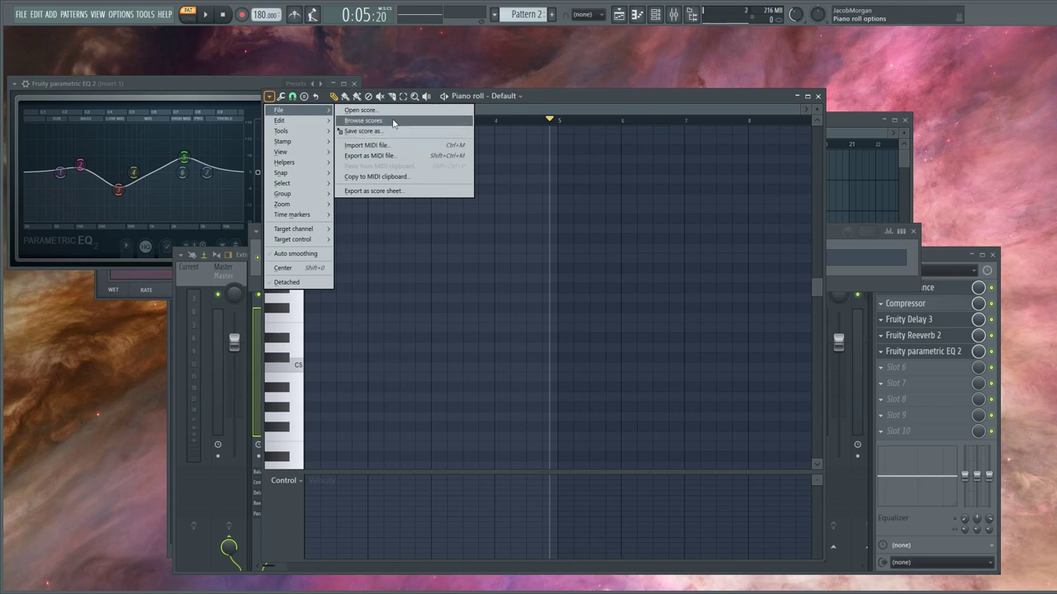
{"action": "left_click", "coordinate": [393, 135]}
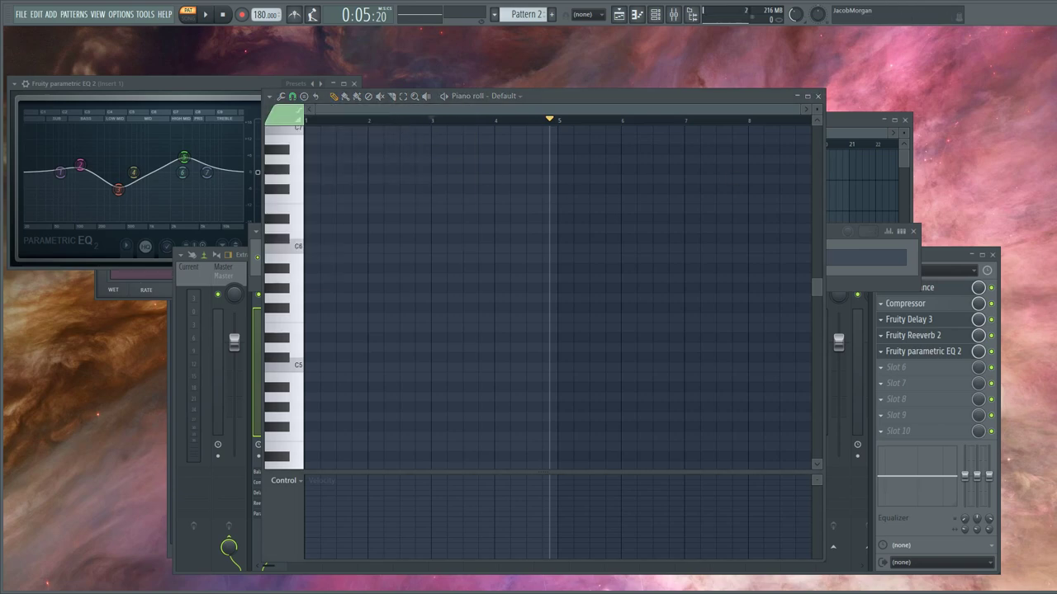
{"action": "left_click_drag", "start_coordinate": [755, 307], "coordinate": [613, 283]}
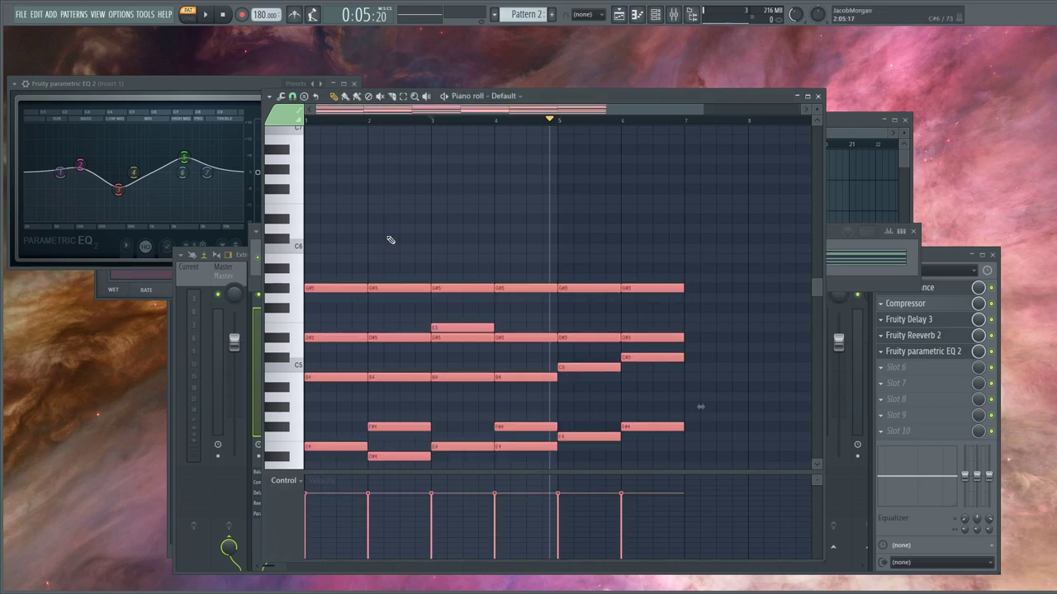
Step: Move the piano roll window upward and play Pattern 2 to preview the chords
{"action": "scroll", "coordinate": [389, 237], "scroll_direction": "down", "scroll_amount": 5}
{"action": "scroll", "coordinate": [417, 266], "scroll_direction": "up", "scroll_amount": 3}
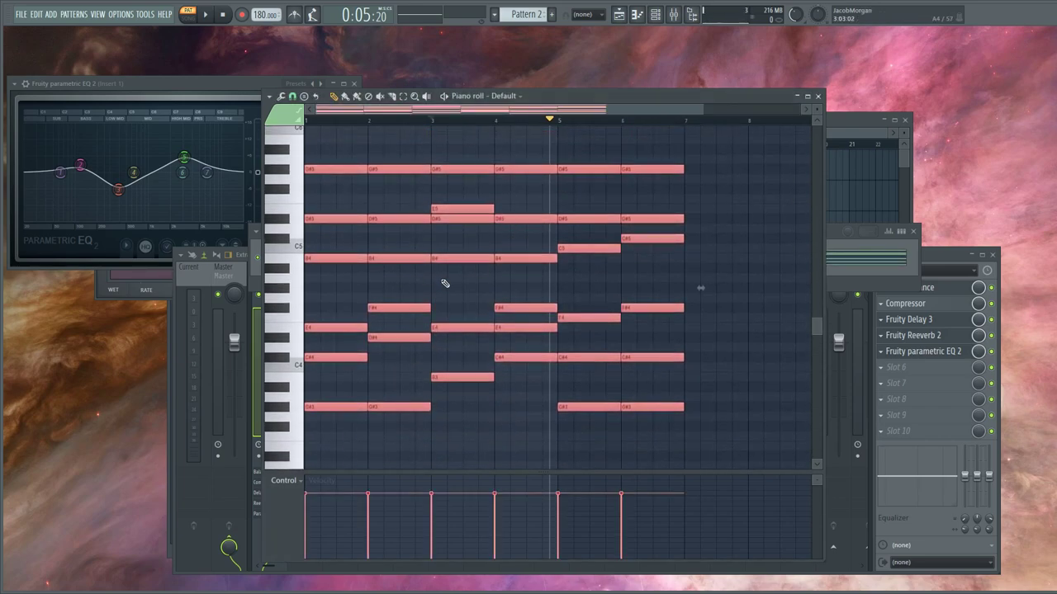
{"action": "left_click_drag", "start_coordinate": [635, 96], "coordinate": [613, 63]}
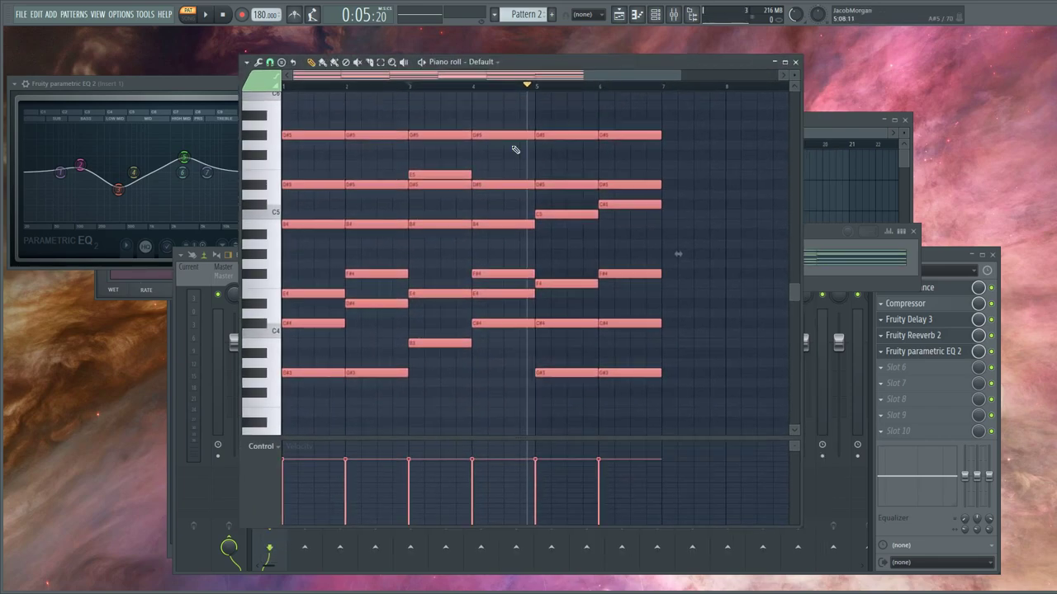
{"action": "key", "text": "space"}
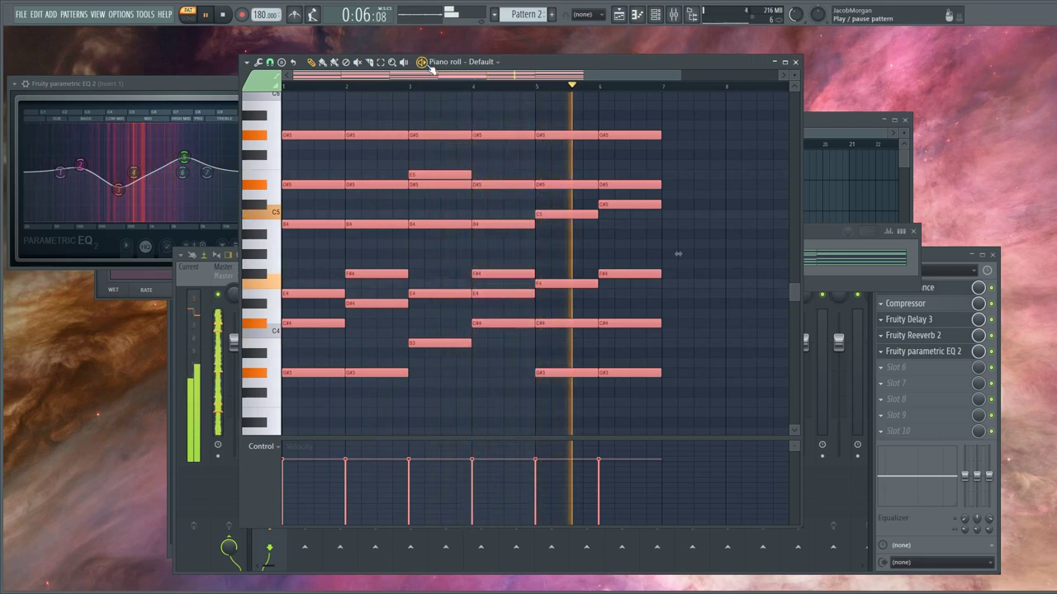
{"action": "left_click", "coordinate": [423, 64]}
Step: Stretch all the chords to two bars each so the progression ends at bar 13, and clear the note highlight
{"action": "scroll", "coordinate": [514, 181], "scroll_direction": "up", "scroll_amount": 3}
{"action": "scroll", "coordinate": [513, 181], "scroll_direction": "down", "scroll_amount": 3}
{"action": "scroll", "coordinate": [554, 94], "scroll_direction": "down", "scroll_amount": 2}
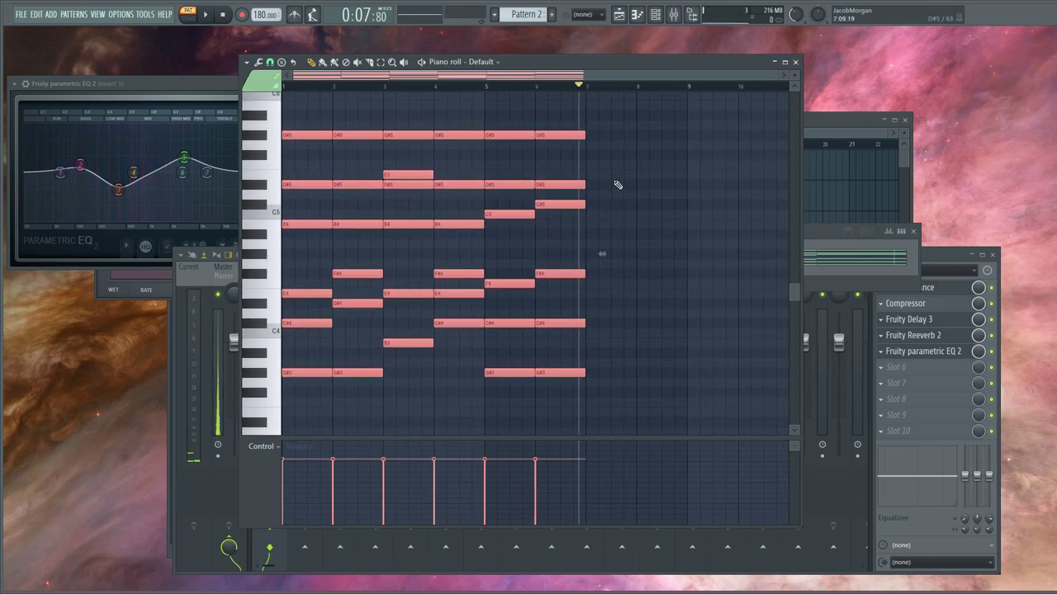
{"action": "left_click_drag", "start_coordinate": [605, 253], "coordinate": [765, 255]}
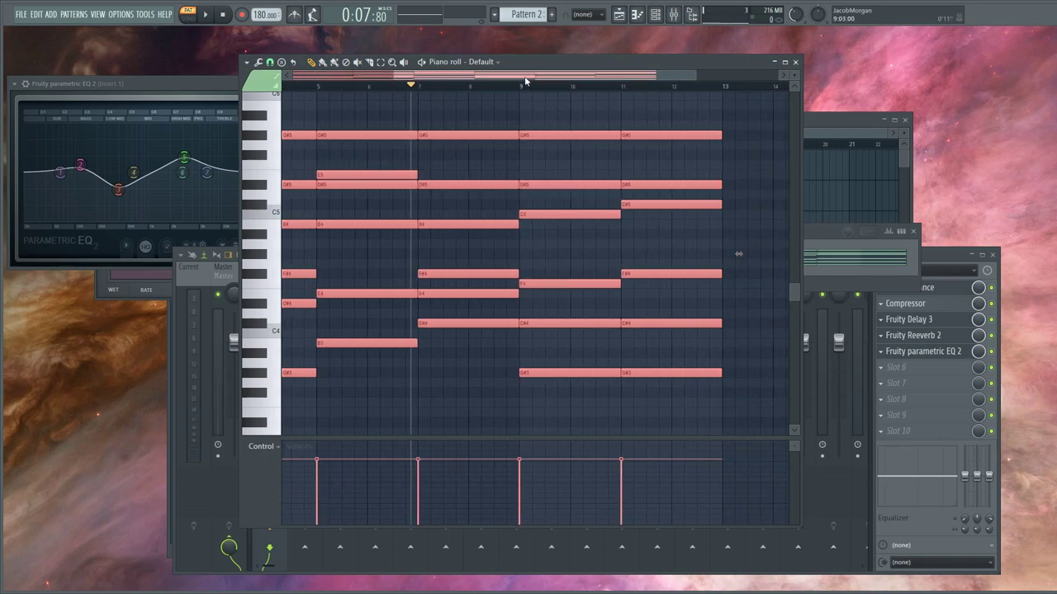
{"action": "left_click_drag", "start_coordinate": [525, 80], "coordinate": [269, 88]}
{"action": "left_click", "coordinate": [381, 62]}
{"action": "left_click", "coordinate": [297, 89]}
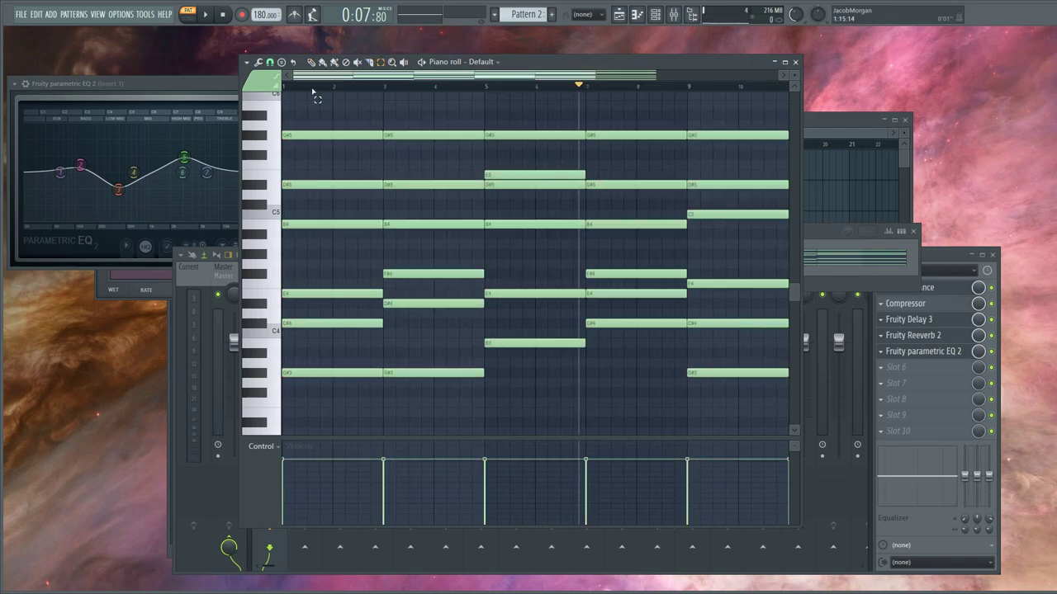
Step: Return to the Draw tool, set the playhead at the start and briefly play Pattern 2
{"action": "left_click", "coordinate": [311, 63]}
{"action": "left_click_drag", "start_coordinate": [300, 88], "coordinate": [237, 103]}
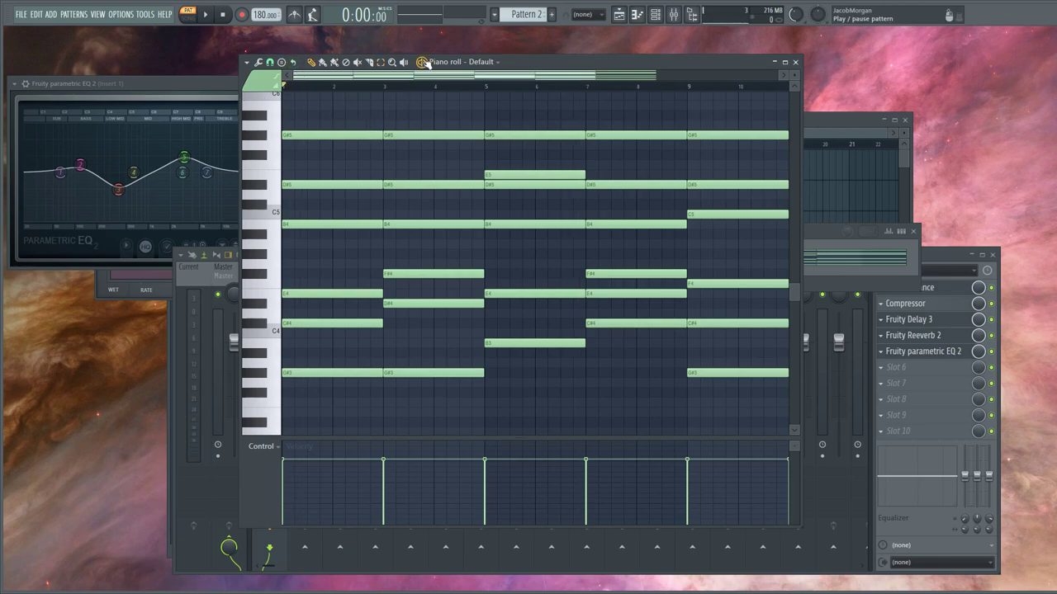
{"action": "left_click", "coordinate": [422, 64]}
{"action": "left_click", "coordinate": [423, 64]}
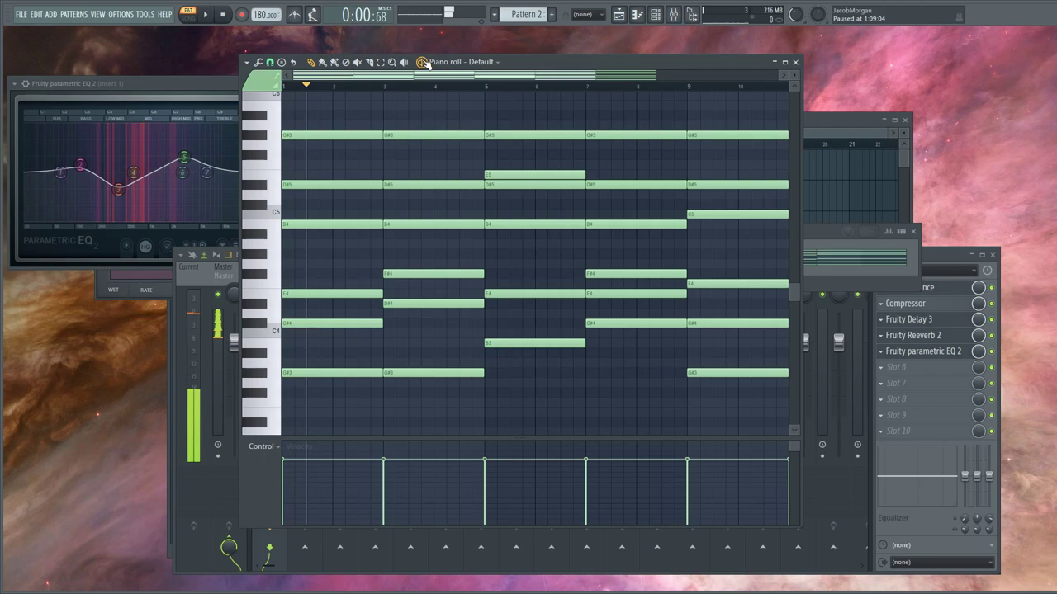
{"action": "left_click", "coordinate": [221, 16]}
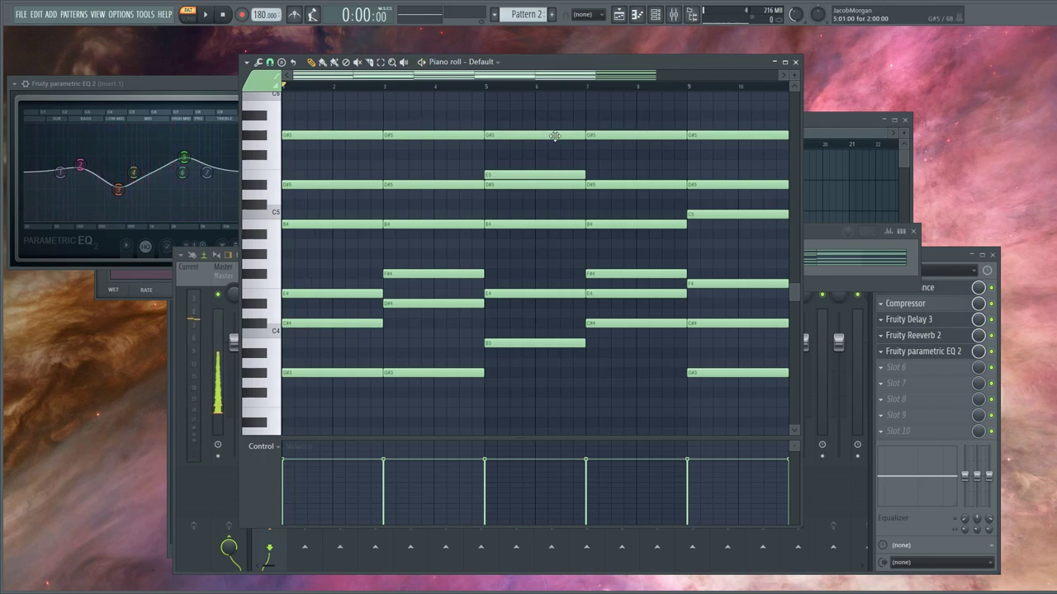
Step: Add an FL Keys instrument channel to the channel rack
{"action": "left_click", "coordinate": [830, 235]}
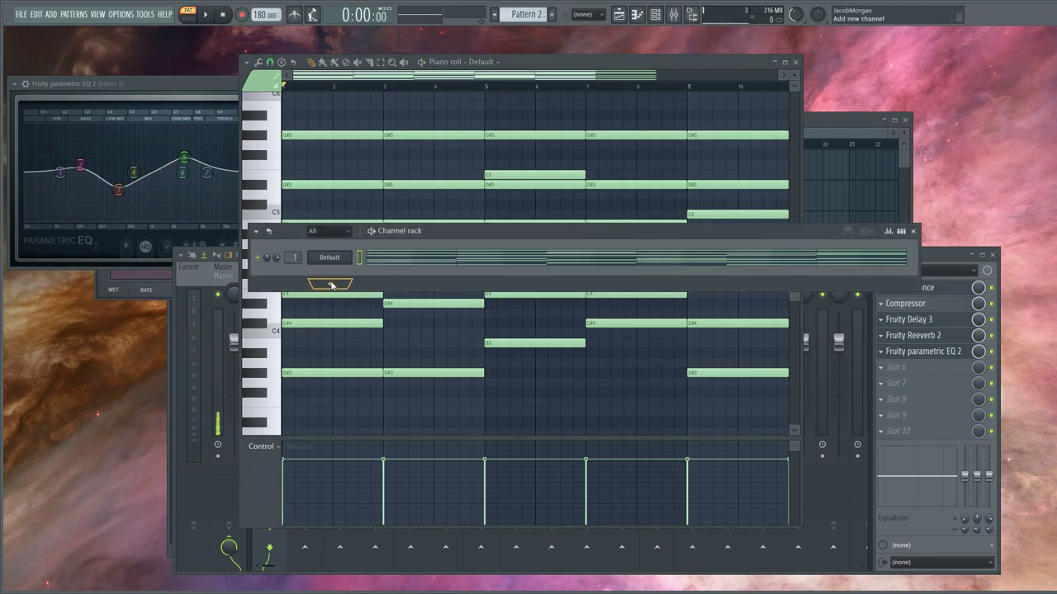
{"action": "left_click", "coordinate": [330, 283]}
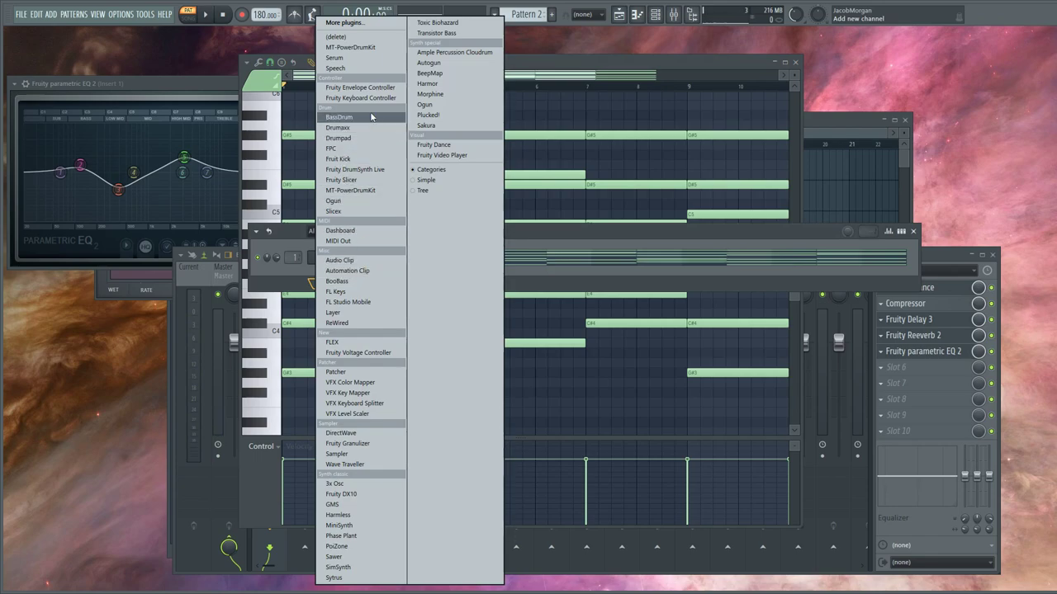
{"action": "left_click", "coordinate": [355, 292]}
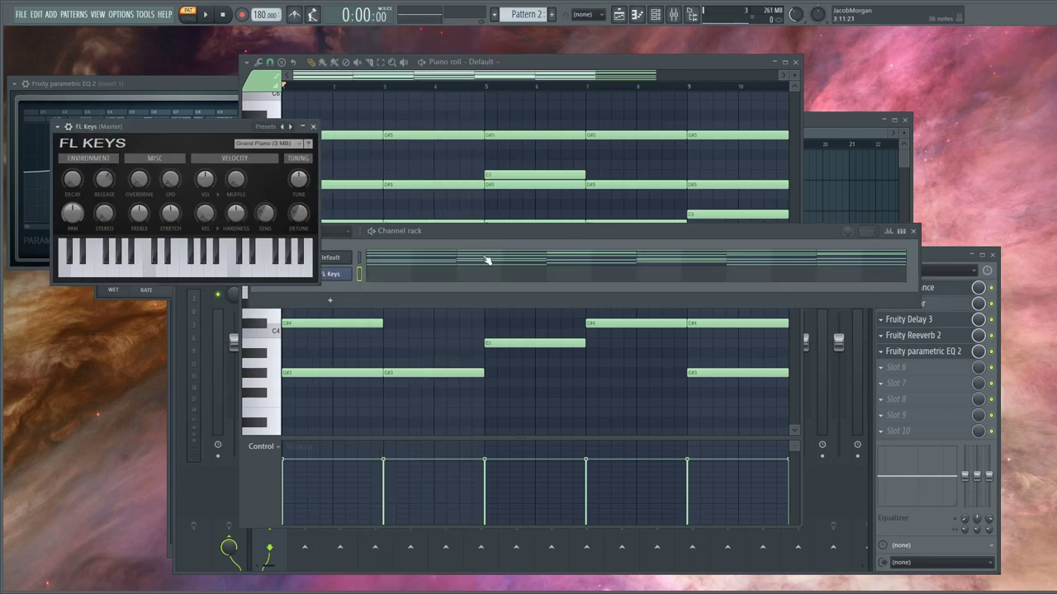
Step: Copy all the chord notes from the Default channel's piano roll into the FL Keys piano roll at the same positions
{"action": "left_click", "coordinate": [552, 64]}
{"action": "key", "text": "ctrl+a"}
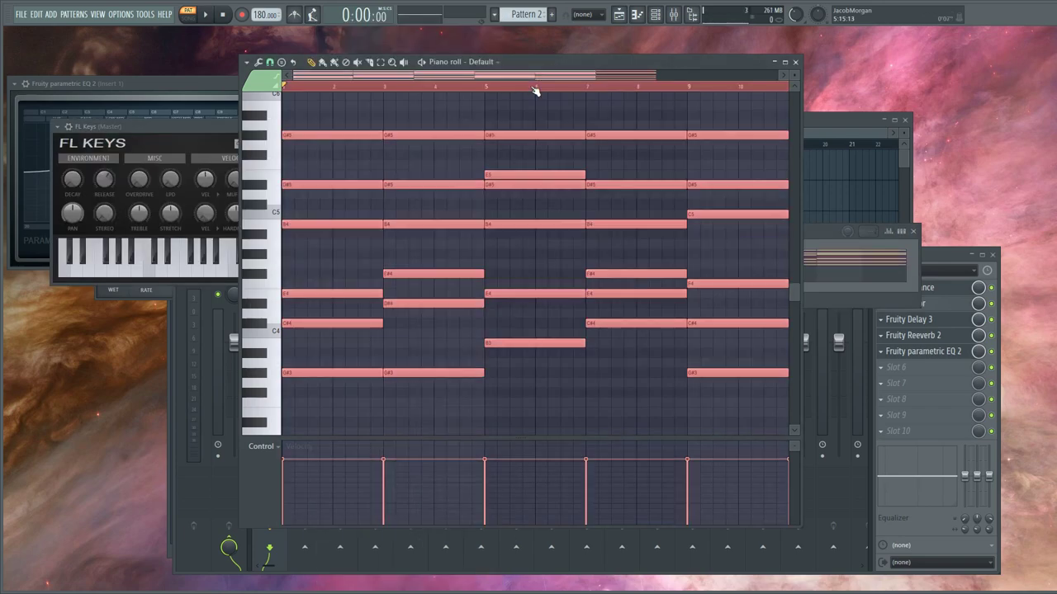
{"action": "left_click", "coordinate": [822, 240]}
{"action": "left_click", "coordinate": [432, 274]}
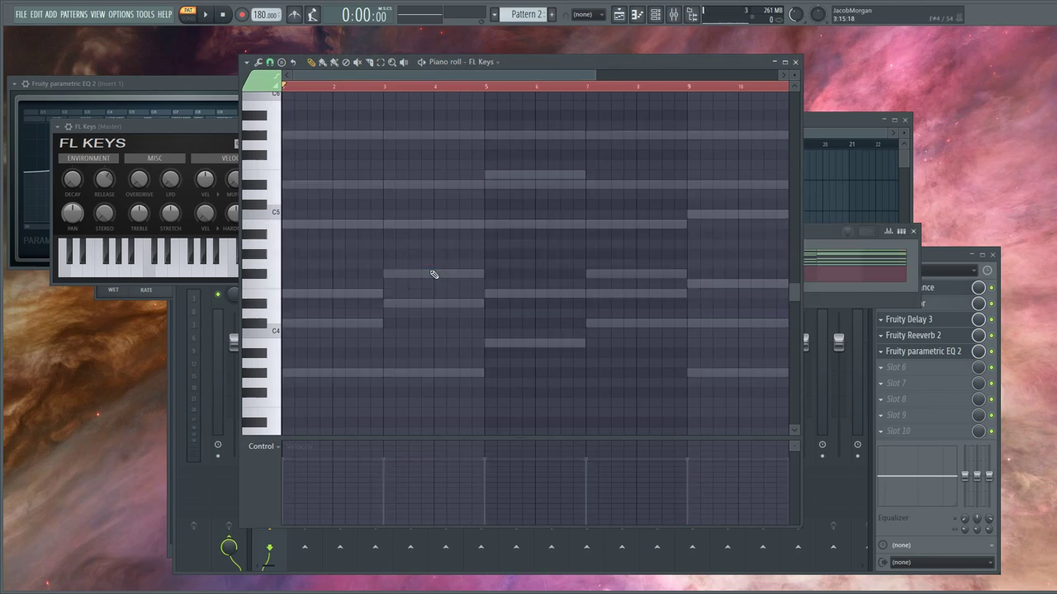
{"action": "left_click", "coordinate": [836, 262]}
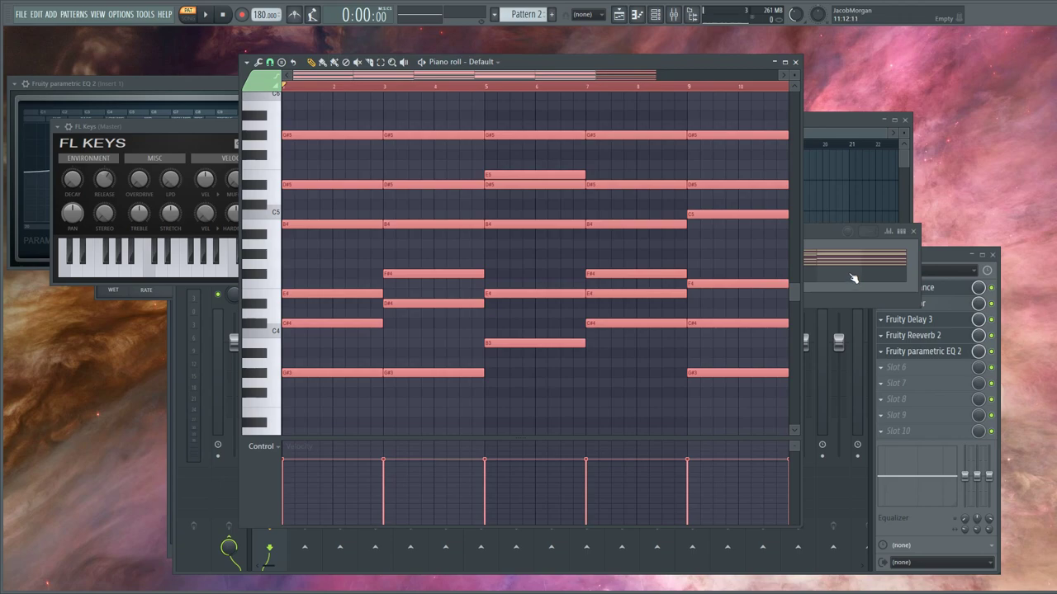
{"action": "left_click", "coordinate": [844, 279]}
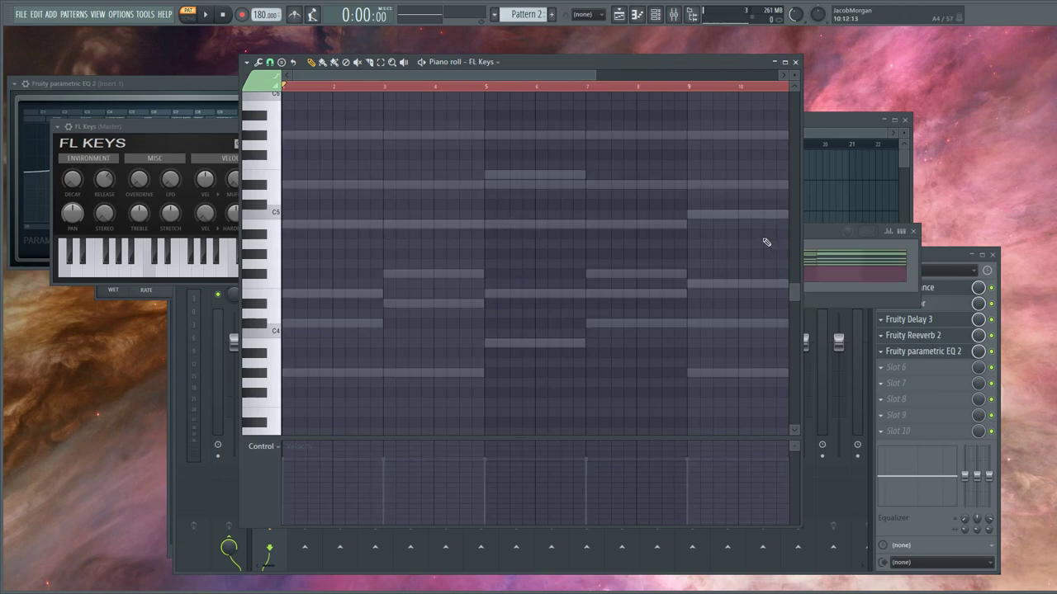
{"action": "key", "text": "ctrl+v"}
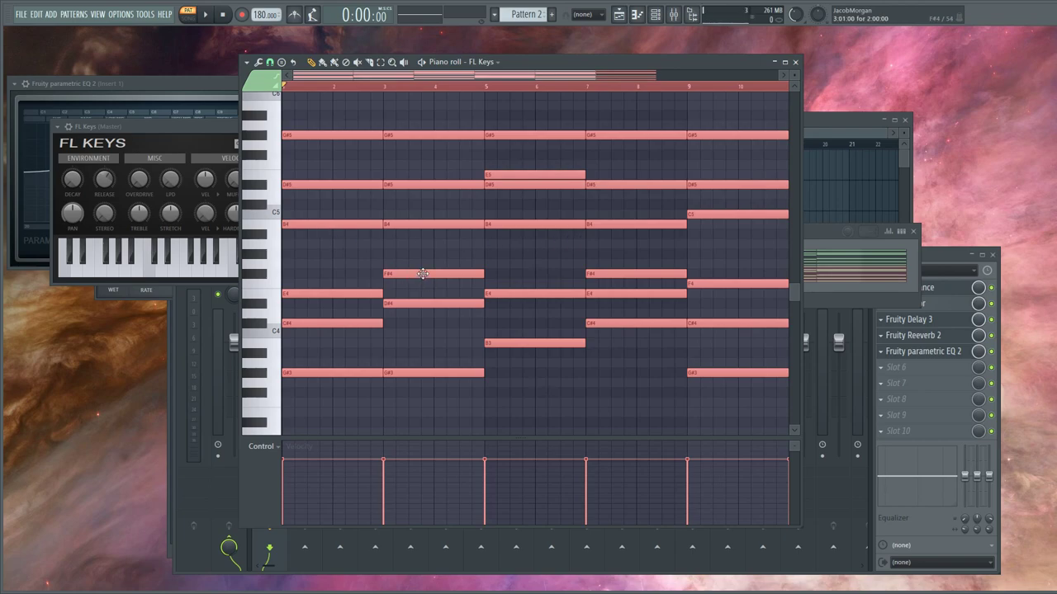
Step: Lower the velocity of all the pasted FL Keys notes to zero and play Pattern 2
{"action": "key", "text": "ctrl+d"}
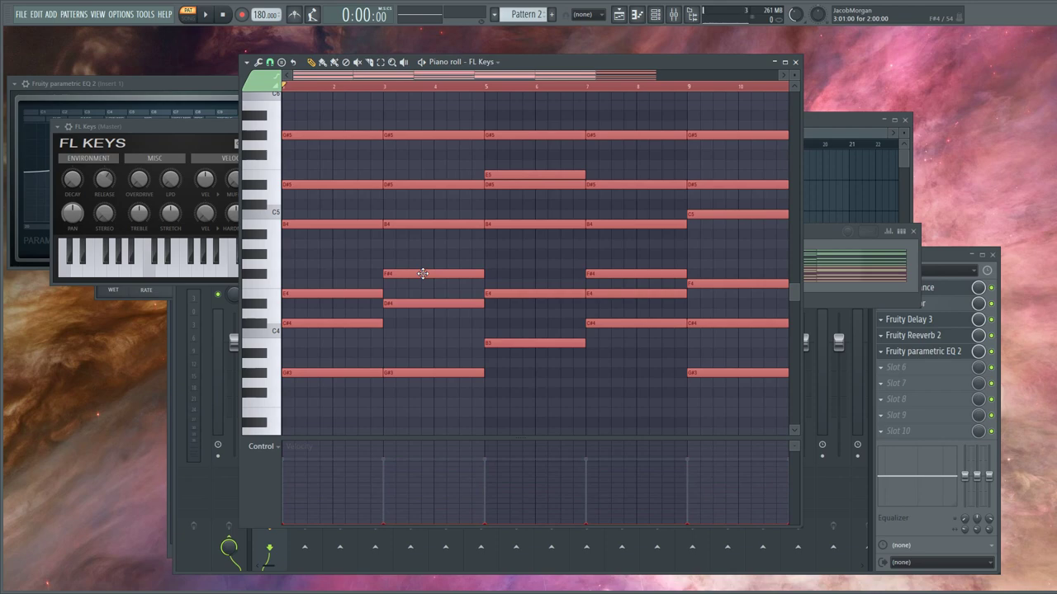
{"action": "key", "text": "space"}
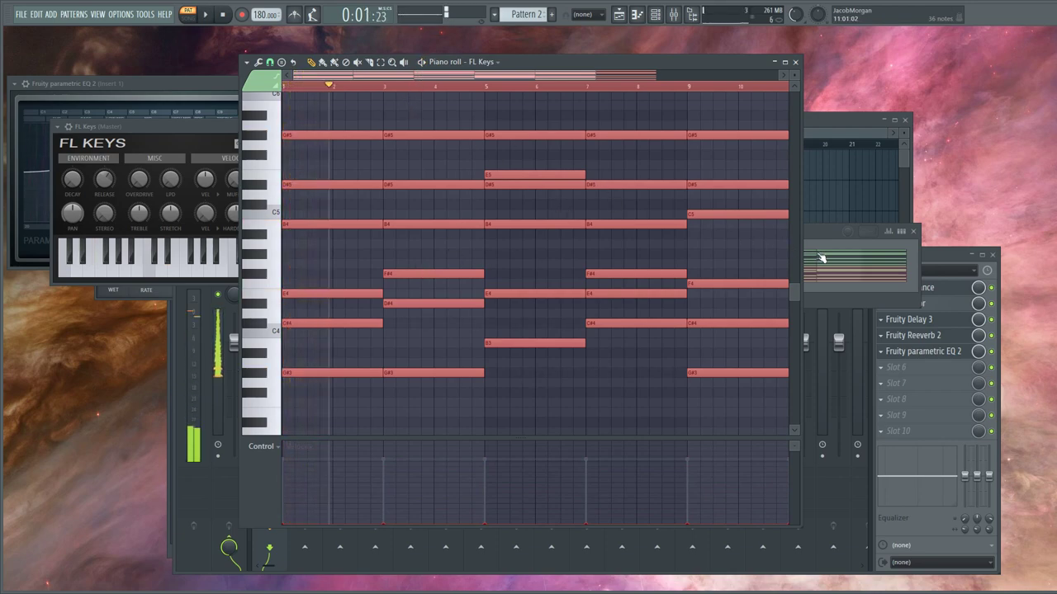
{"action": "key", "text": "space"}
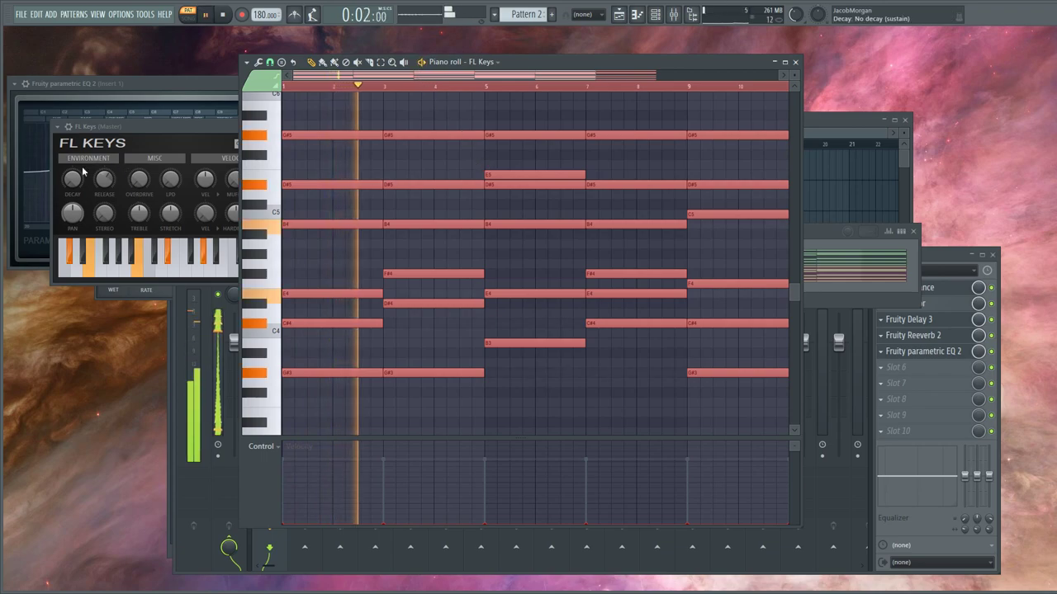
Step: Delete all the chord notes from the Default channel, keeping the FL Keys chords as ghost notes
{"action": "left_click", "coordinate": [856, 261]}
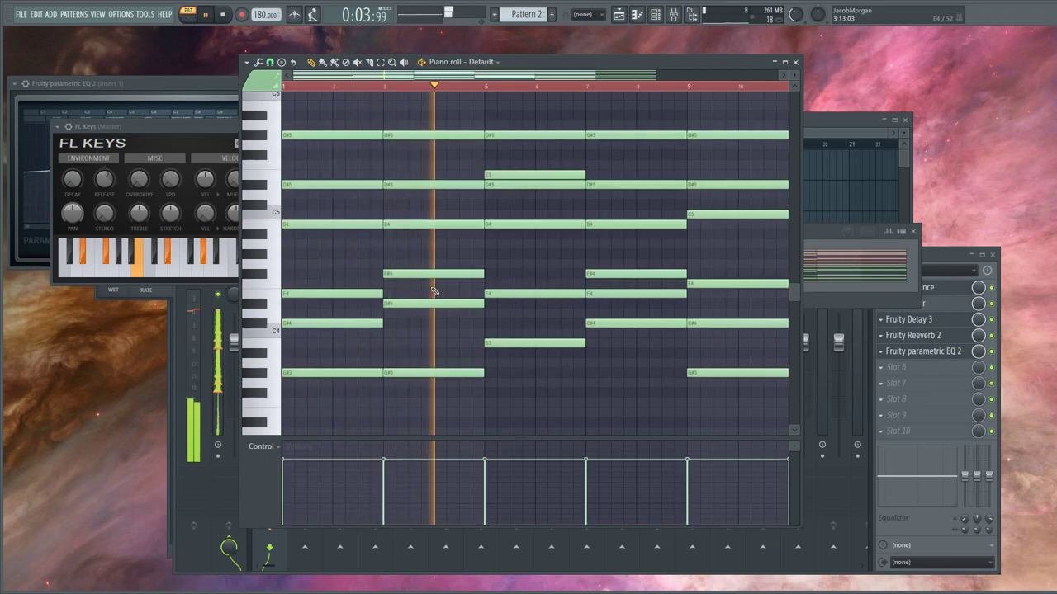
{"action": "key", "text": "ctrl+a"}
{"action": "key", "text": "Delete"}
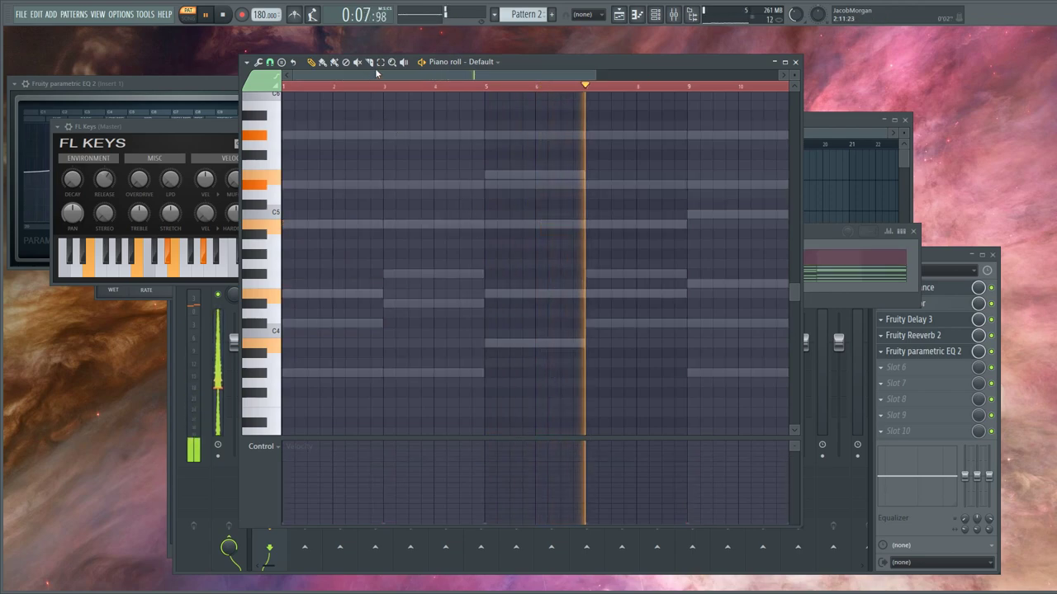
Step: Select bars 1 and 2 as the time range, with snap set to 1/6 step, and stop playback
{"action": "left_click_drag", "start_coordinate": [284, 87], "coordinate": [386, 91]}
{"action": "left_click", "coordinate": [270, 63]}
{"action": "left_click", "coordinate": [284, 124]}
{"action": "key", "text": "space"}
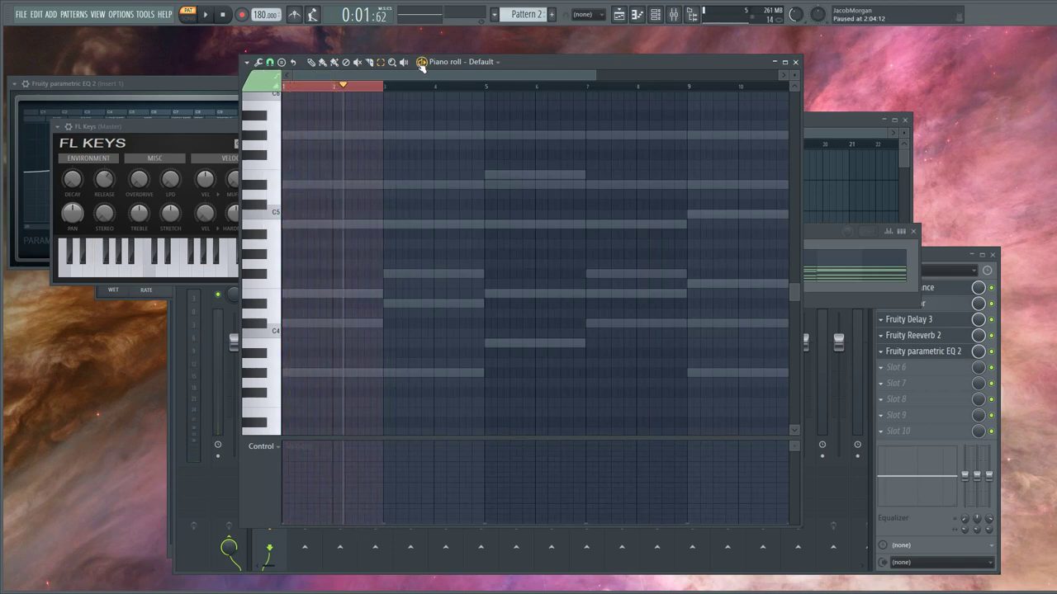
{"action": "scroll", "coordinate": [377, 156], "scroll_direction": "up", "scroll_amount": 3}
{"action": "scroll", "coordinate": [376, 217], "scroll_direction": "down", "scroll_amount": 5}
{"action": "scroll", "coordinate": [365, 194], "scroll_direction": "up", "scroll_amount": 2}
{"action": "left_click", "coordinate": [258, 62]}
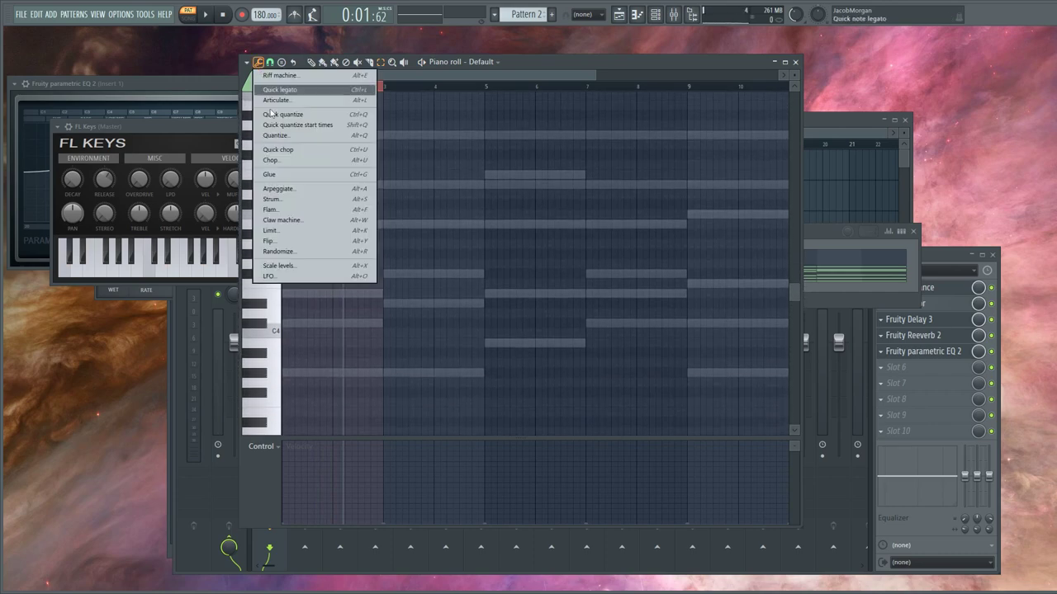
{"action": "left_click", "coordinate": [317, 252]}
{"action": "left_click_drag", "start_coordinate": [708, 238], "coordinate": [679, 162]}
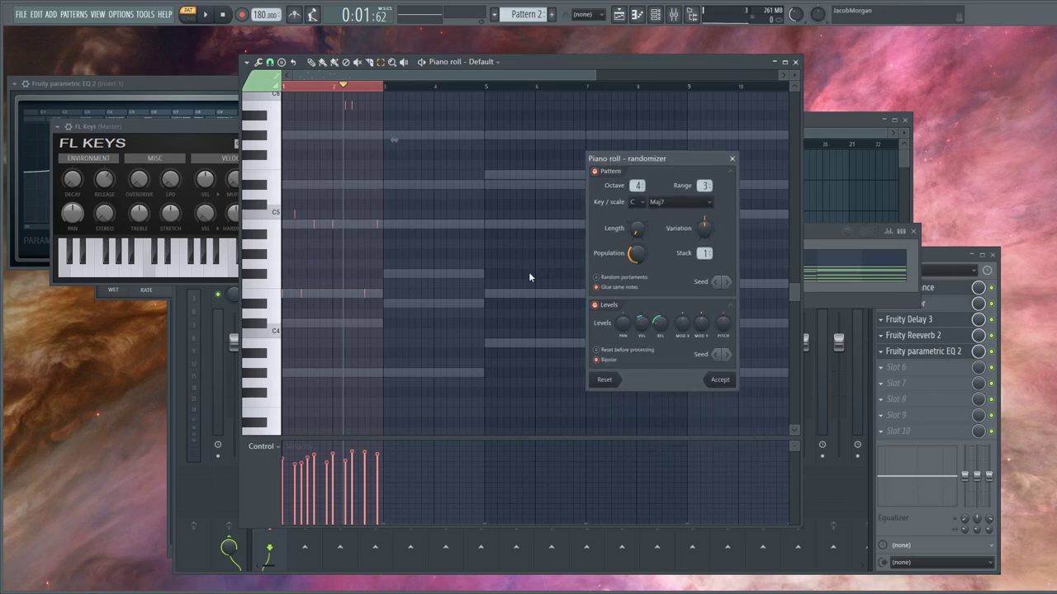
{"action": "left_click", "coordinate": [731, 158]}
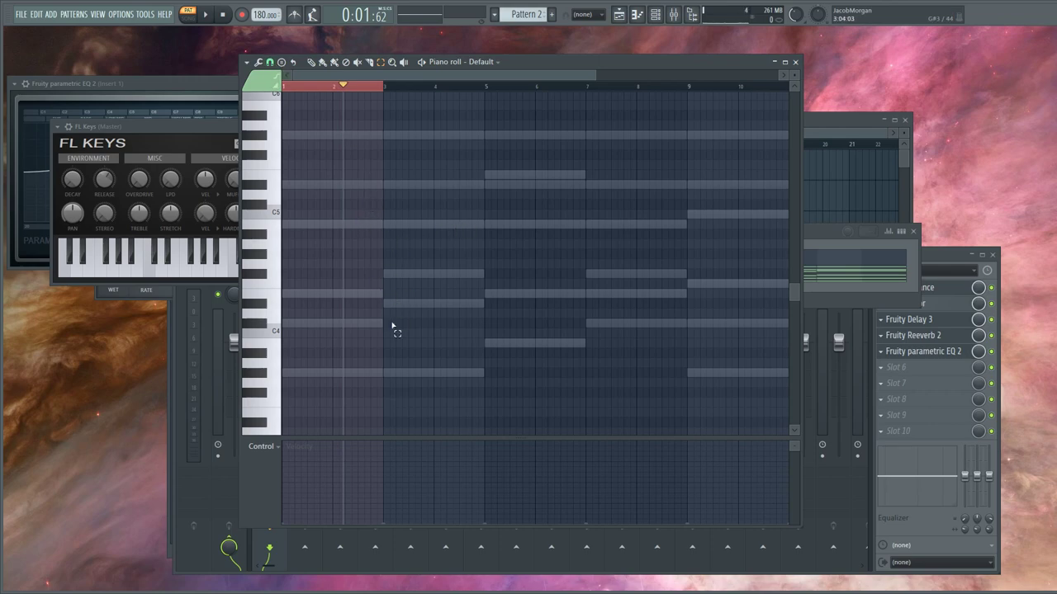
Step: Set the piano roll snap to 1/4 step and open the randomizer for bars 1 and 2
{"action": "left_click", "coordinate": [269, 62]}
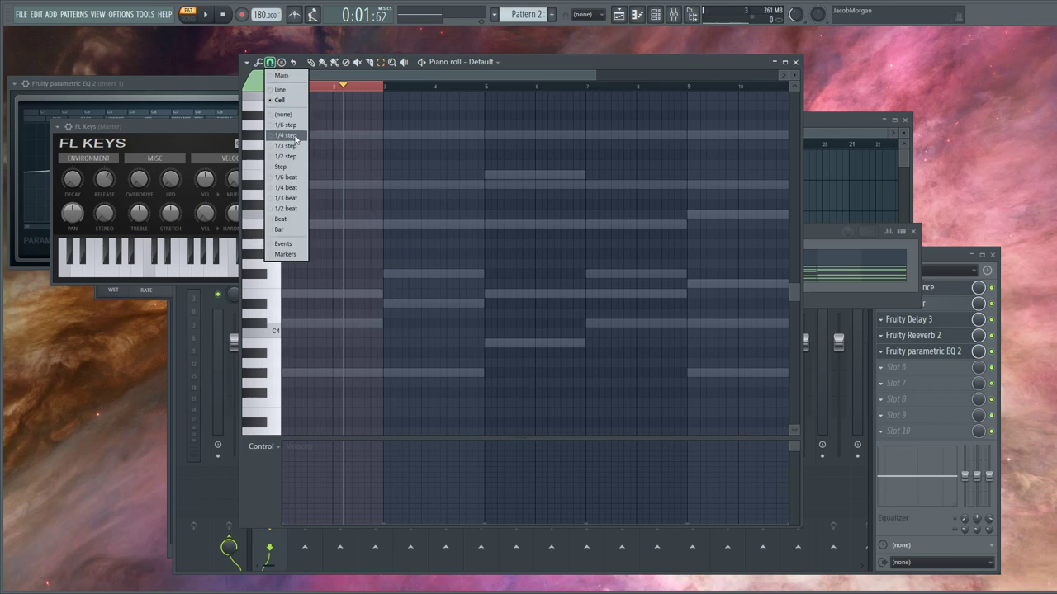
{"action": "left_click", "coordinate": [288, 135]}
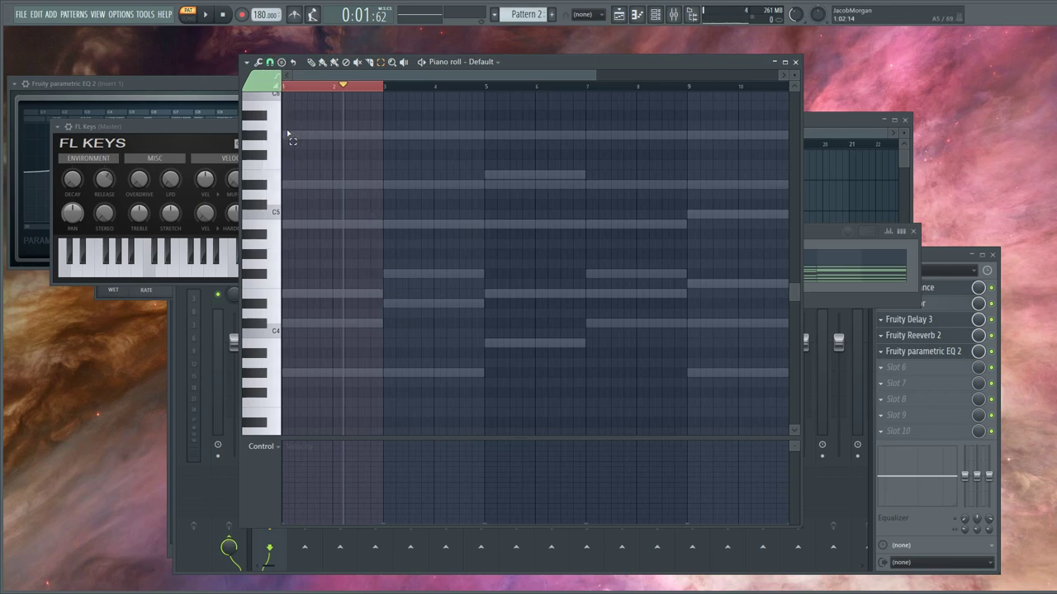
{"action": "left_click", "coordinate": [259, 62]}
{"action": "left_click", "coordinate": [311, 255]}
{"action": "left_click_drag", "start_coordinate": [689, 157], "coordinate": [573, 170]}
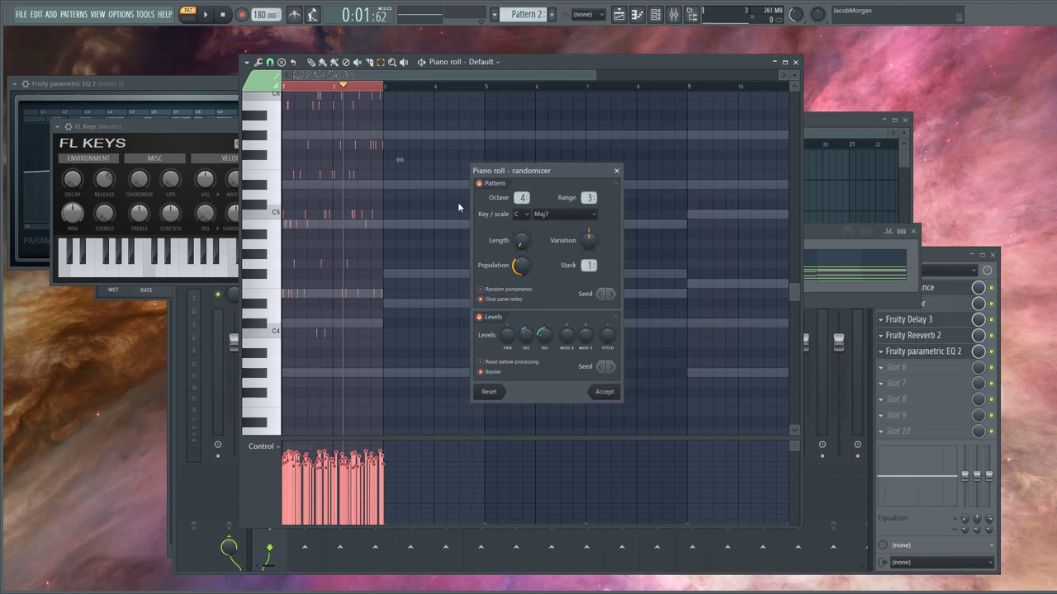
Step: Set the randomizer's scale to the 6 chord in C, raise the population for denser notes, and accept the pattern
{"action": "left_click", "coordinate": [576, 215]}
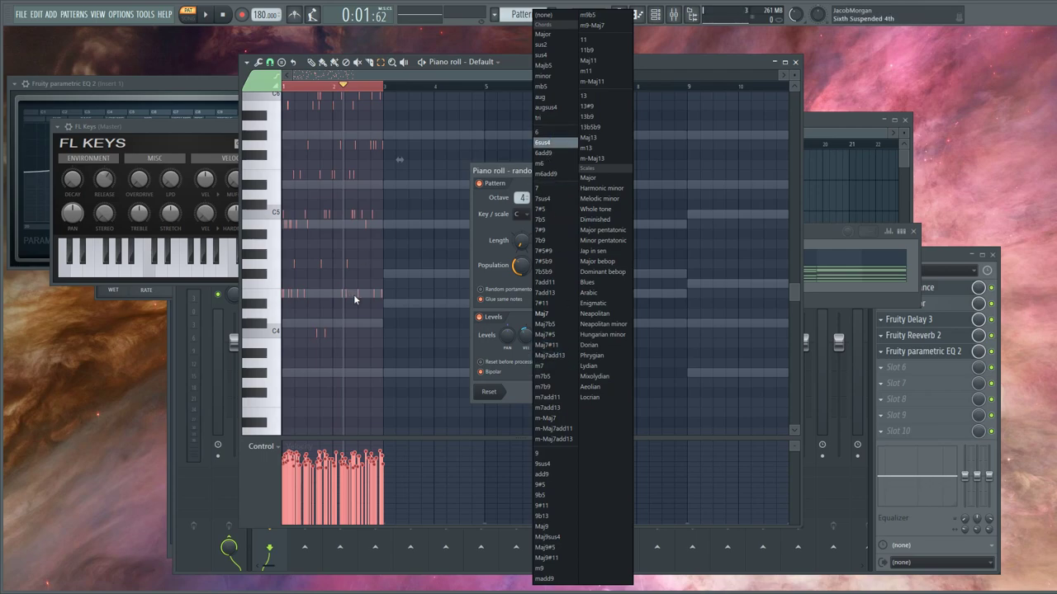
{"action": "left_click", "coordinate": [542, 137]}
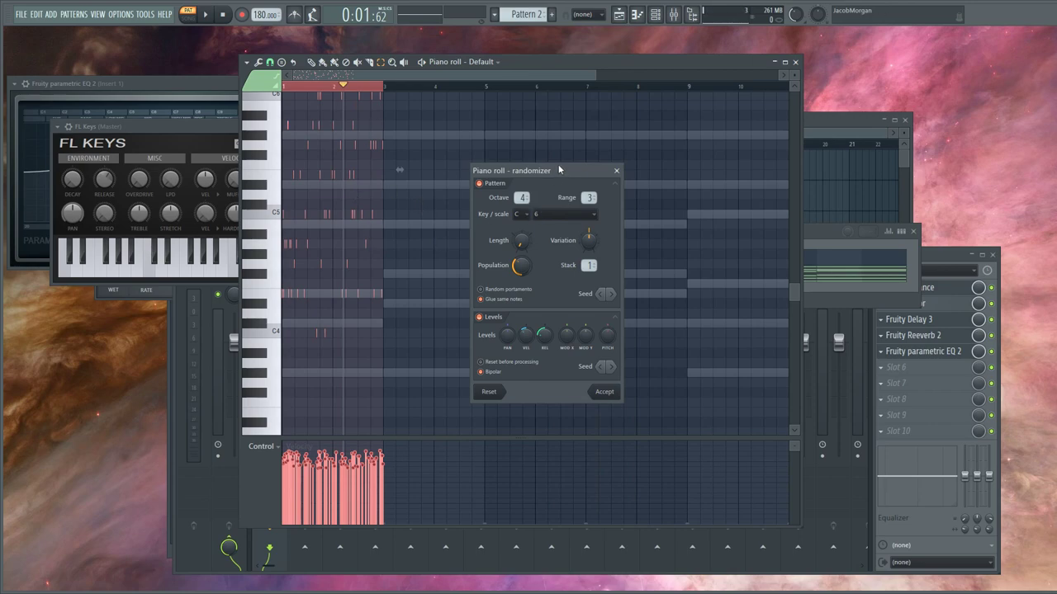
{"action": "left_click_drag", "start_coordinate": [558, 170], "coordinate": [571, 184]}
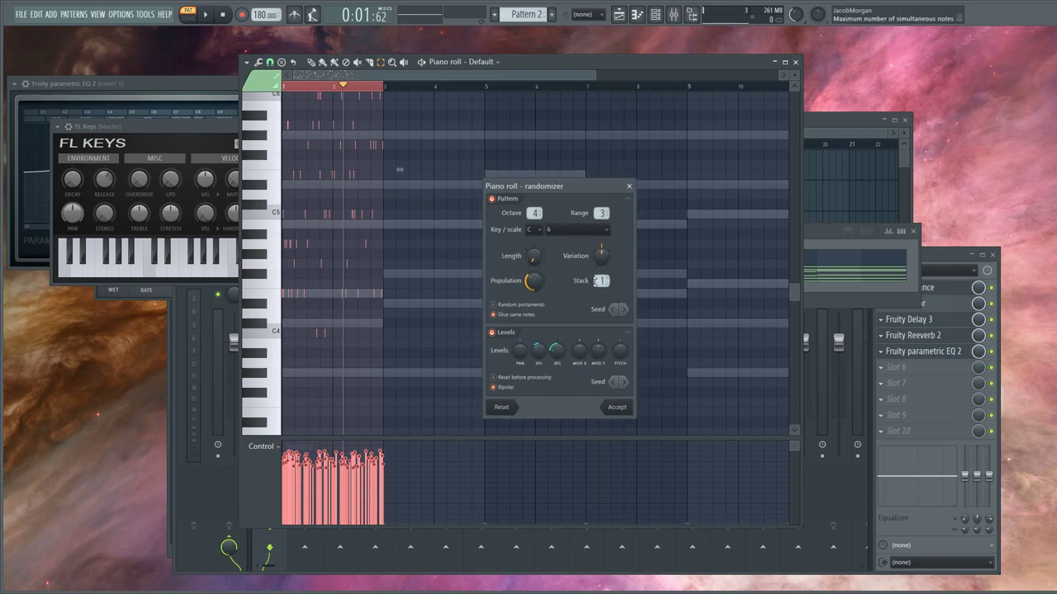
{"action": "left_click_drag", "start_coordinate": [528, 297], "coordinate": [530, 286]}
{"action": "left_click", "coordinate": [621, 408]}
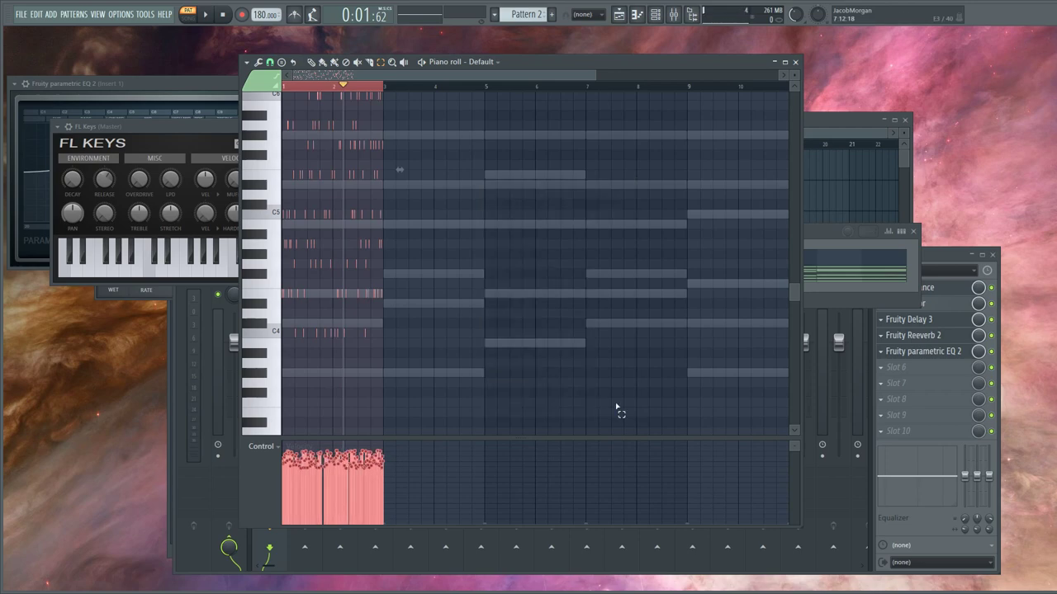
Step: Transpose the whole random note group down four semitones so its C4 notes land on G#3
{"action": "scroll", "coordinate": [351, 102], "scroll_direction": "up", "scroll_amount": 3}
{"action": "scroll", "coordinate": [329, 92], "scroll_direction": "up", "scroll_amount": 4, "text": "ctrl"}
{"action": "scroll", "coordinate": [397, 163], "scroll_direction": "down", "scroll_amount": 5}
{"action": "scroll", "coordinate": [448, 150], "scroll_direction": "up", "scroll_amount": 3}
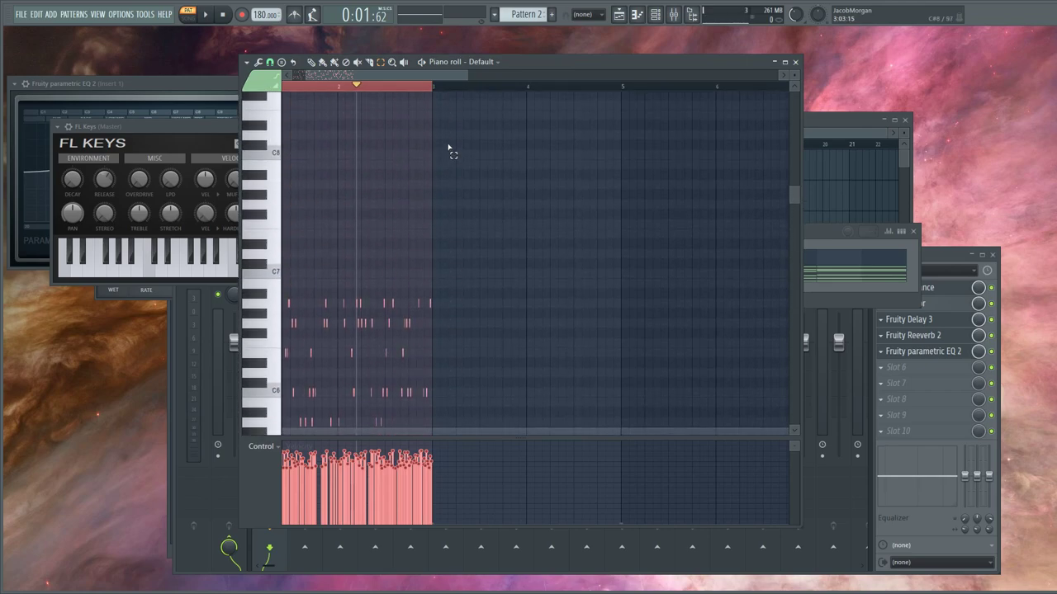
{"action": "scroll", "coordinate": [448, 151], "scroll_direction": "down", "scroll_amount": 2}
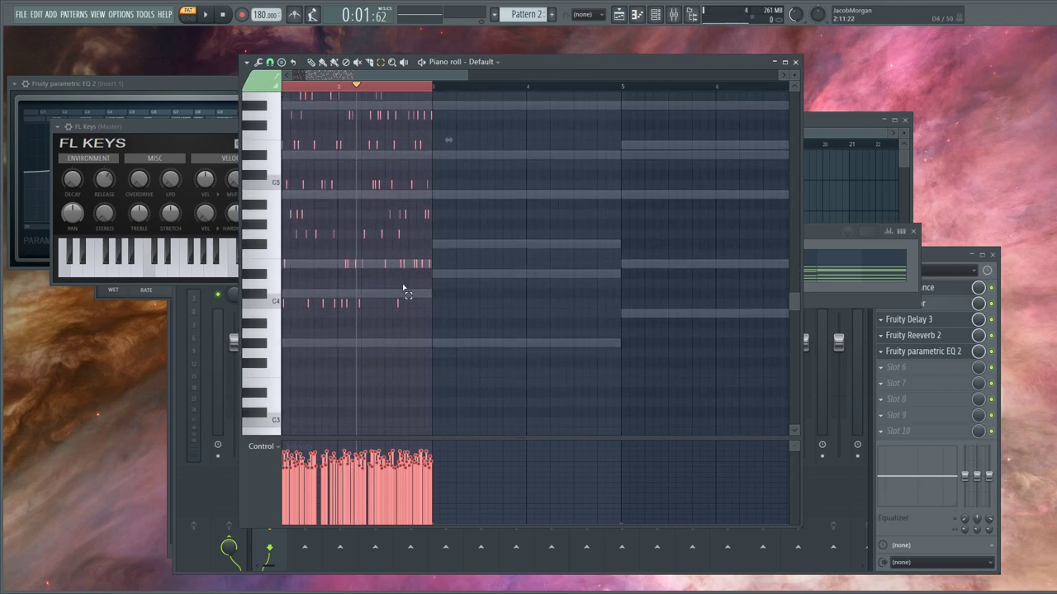
{"action": "left_click", "coordinate": [434, 299]}
{"action": "key", "text": "ctrl+a"}
{"action": "left_click", "coordinate": [446, 300]}
{"action": "scroll", "coordinate": [456, 298], "scroll_direction": "left", "scroll_amount": 1}
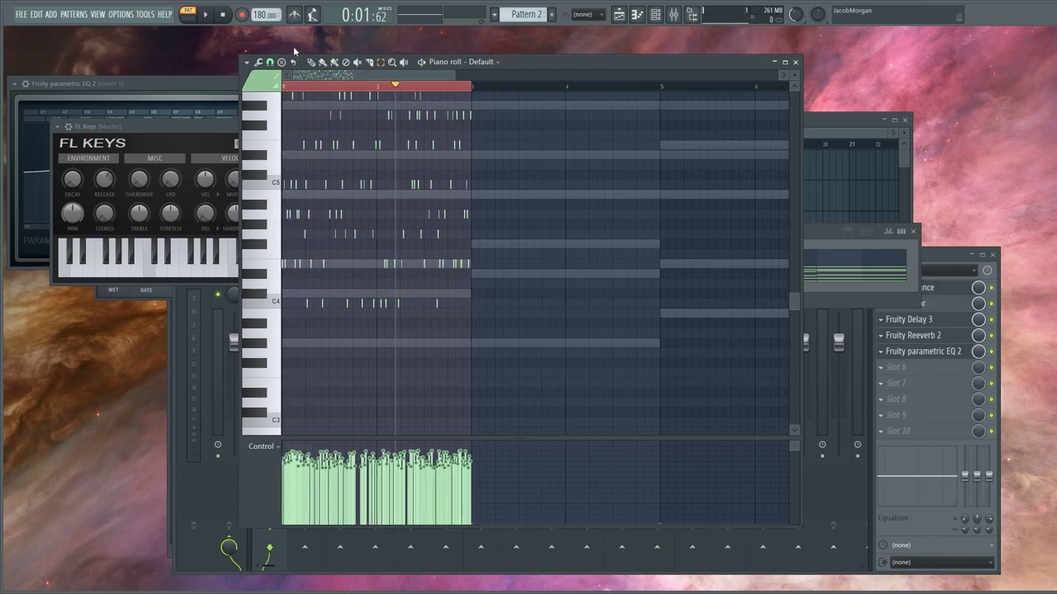
{"action": "left_click_drag", "start_coordinate": [321, 145], "coordinate": [316, 188]}
{"action": "scroll", "coordinate": [346, 215], "scroll_direction": "up", "scroll_amount": 4}
{"action": "scroll", "coordinate": [347, 214], "scroll_direction": "down", "scroll_amount": 3}
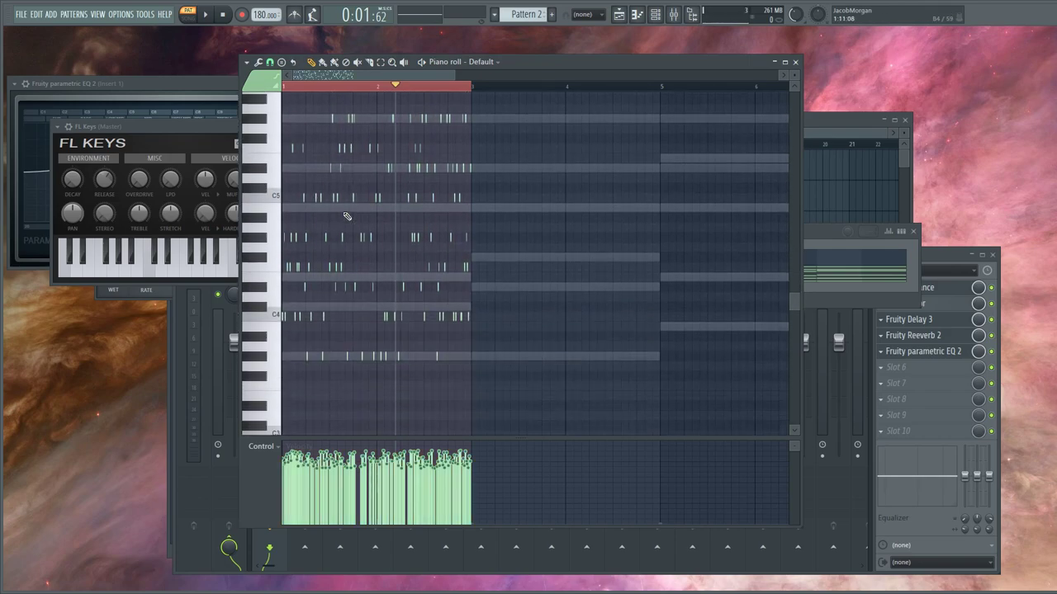
Step: Ungroup all the random notes so they can be moved separately, and clear the selection
{"action": "scroll", "coordinate": [353, 234], "scroll_direction": "up", "scroll_amount": 3}
{"action": "key", "text": "ctrl+a"}
{"action": "left_click", "coordinate": [246, 63]}
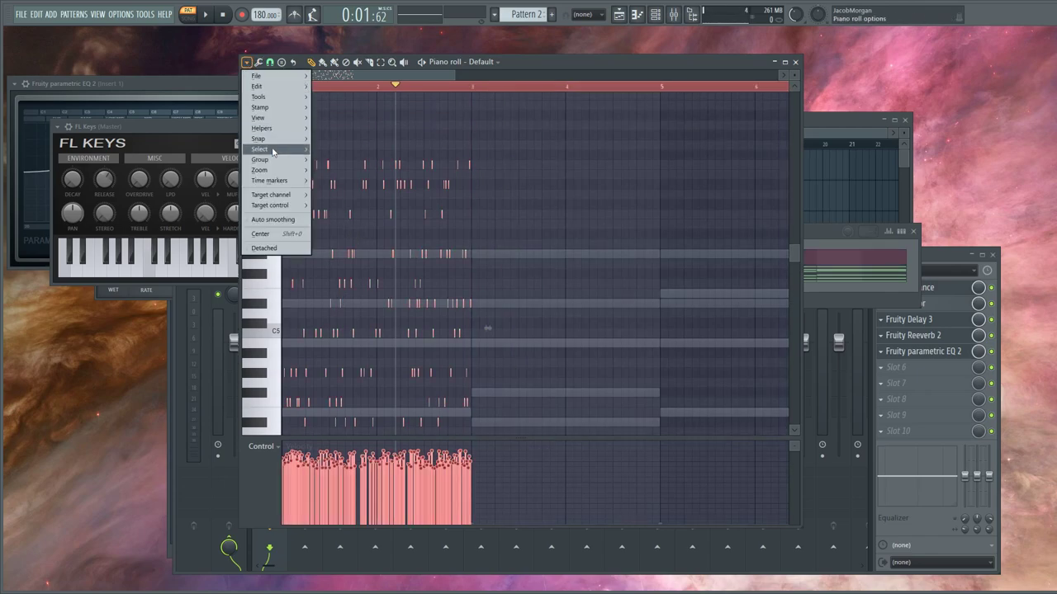
{"action": "mouse_move", "coordinate": [277, 159]}
{"action": "left_click", "coordinate": [360, 171]}
{"action": "scroll", "coordinate": [415, 261], "scroll_direction": "down", "scroll_amount": 3}
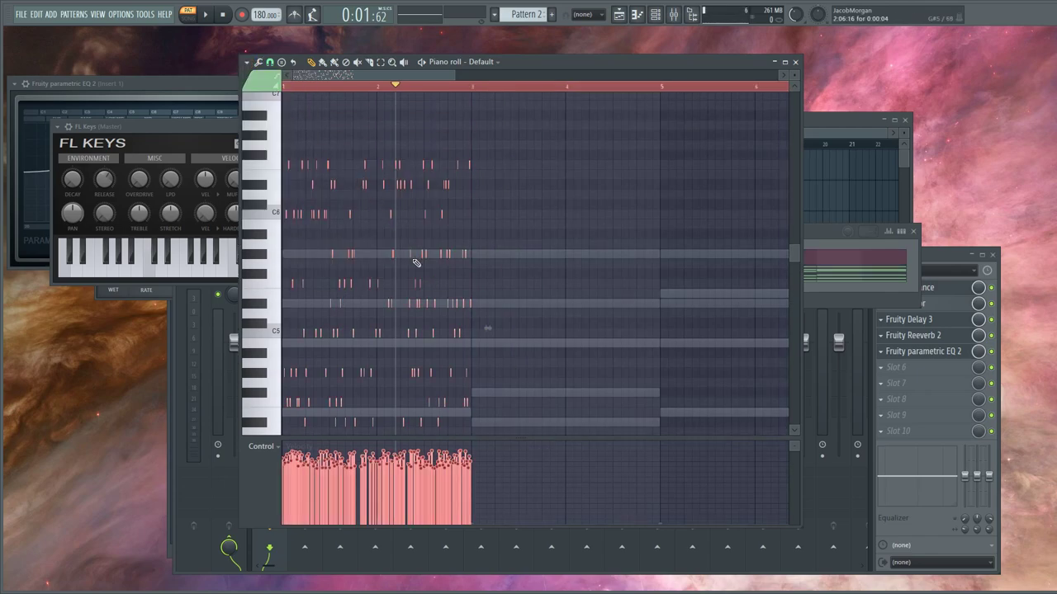
{"action": "left_click", "coordinate": [561, 245]}
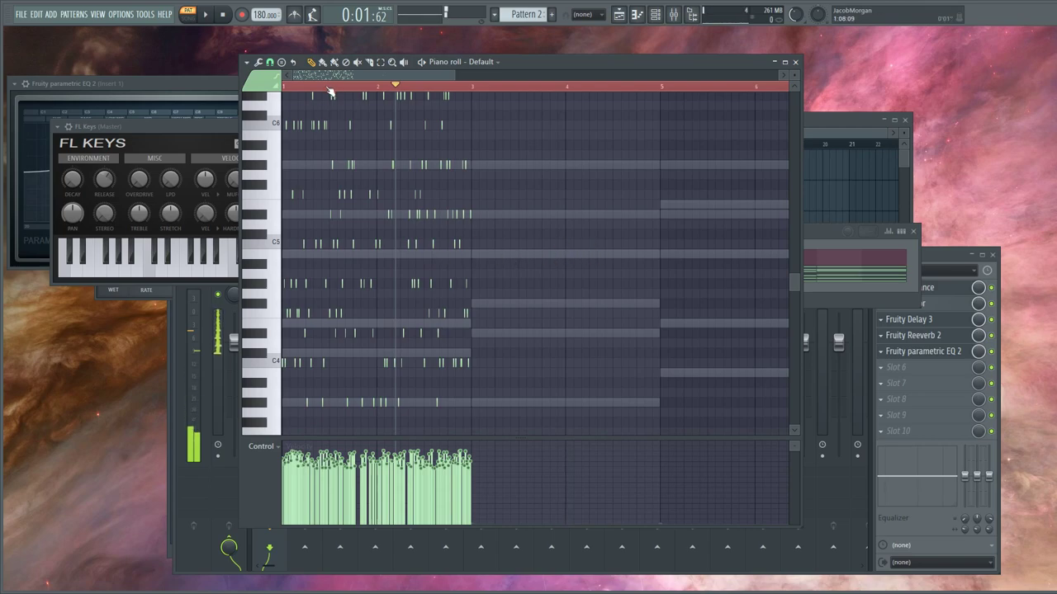
Step: Match the low random notes to the first ghost chord by moving C4 notes to G#3, D#4 to C#4 and F4 to E4
{"action": "scroll", "coordinate": [380, 202], "scroll_direction": "up", "scroll_amount": 3, "text": "ctrl"}
{"action": "scroll", "coordinate": [409, 217], "scroll_direction": "up", "scroll_amount": 5}
{"action": "scroll", "coordinate": [400, 205], "scroll_direction": "down", "scroll_amount": 6}
{"action": "left_click_drag", "start_coordinate": [605, 338], "coordinate": [299, 373]}
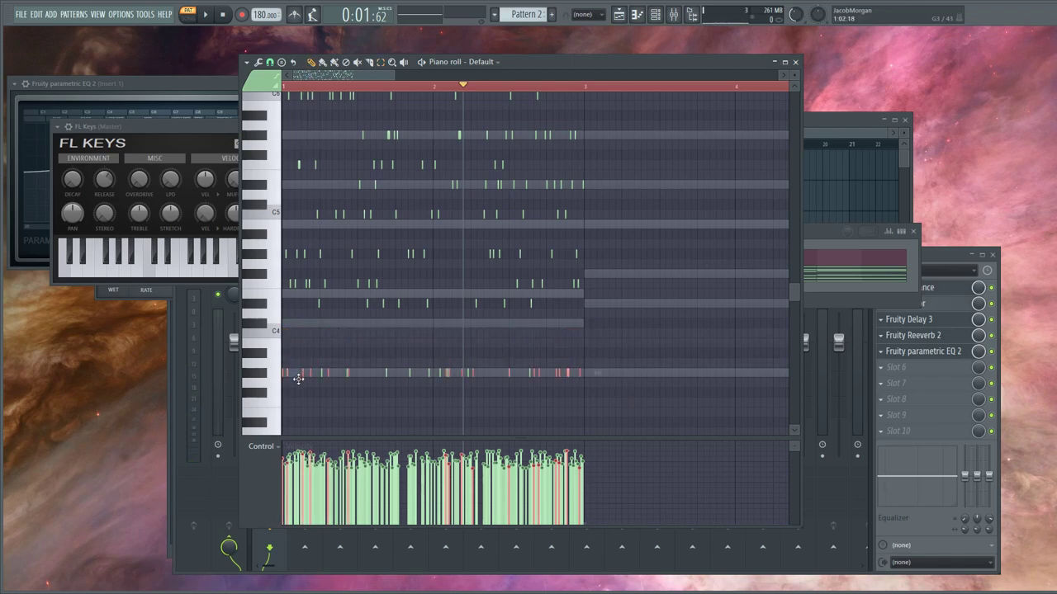
{"action": "left_click_drag", "start_coordinate": [571, 298], "coordinate": [318, 330]}
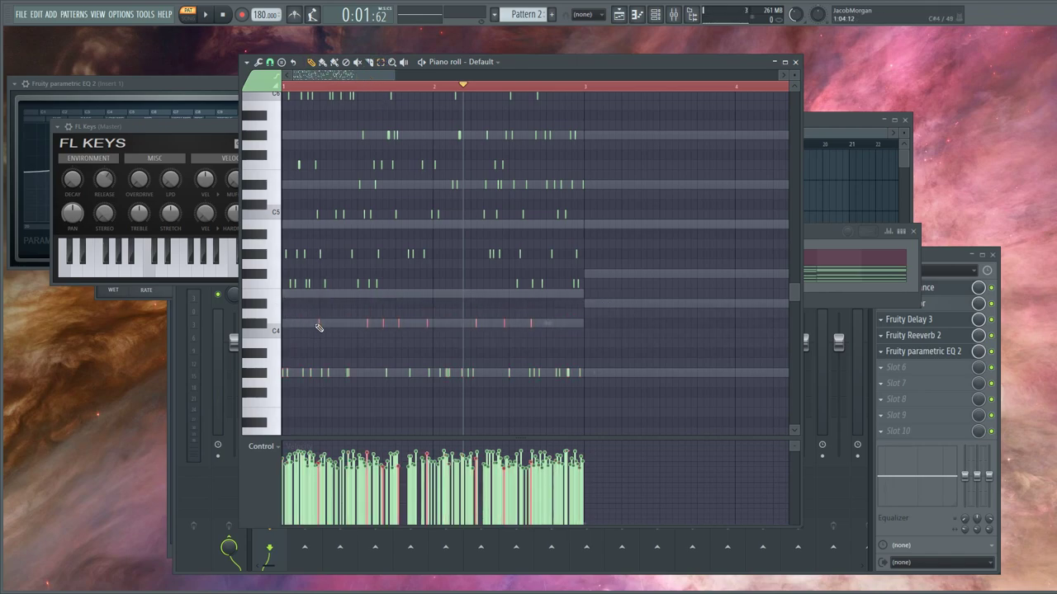
{"action": "left_click_drag", "start_coordinate": [615, 278], "coordinate": [277, 297]}
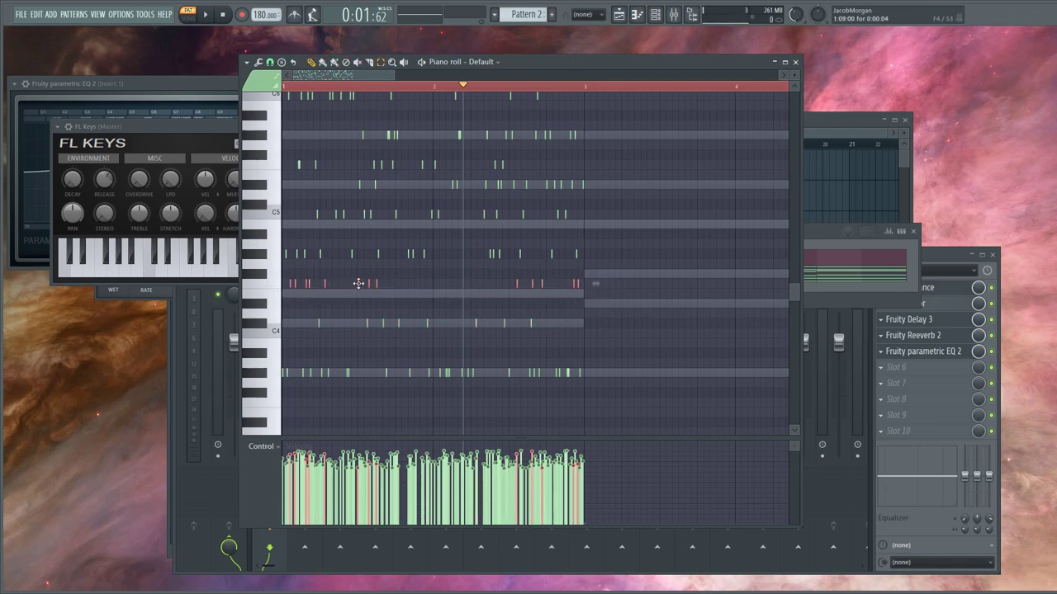
{"action": "mouse_move", "coordinate": [358, 284]}
{"action": "left_mouse_down"}
{"action": "mouse_move", "coordinate": [359, 304]}
{"action": "mouse_move", "coordinate": [357, 293]}
{"action": "left_mouse_up"}
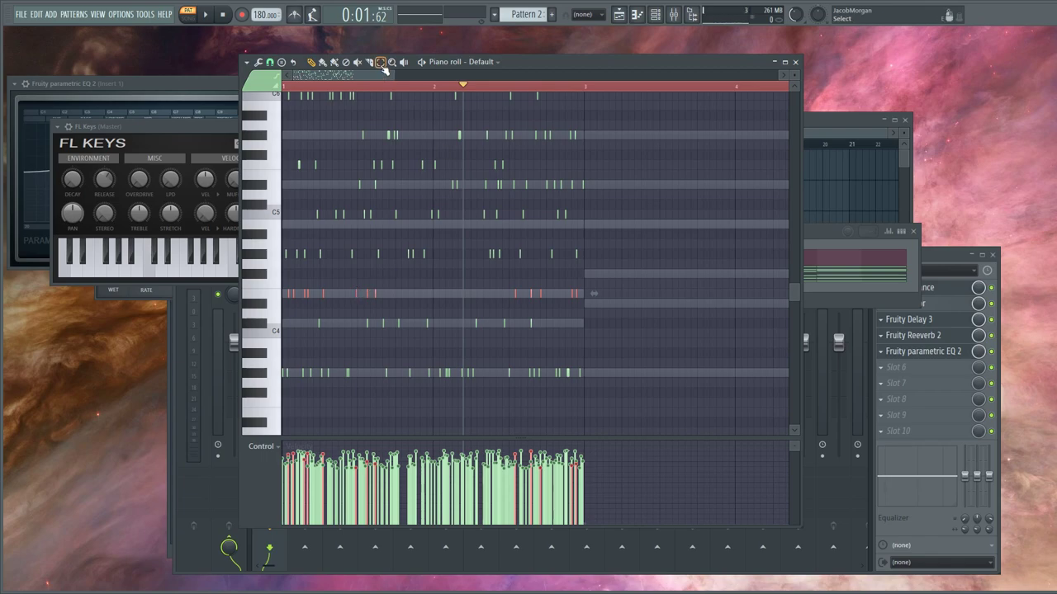
Step: Move all the random G#4 notes down to C#4 and the C5 notes down to B4 to match the first ghost chord
{"action": "left_click_drag", "start_coordinate": [609, 252], "coordinate": [282, 260]}
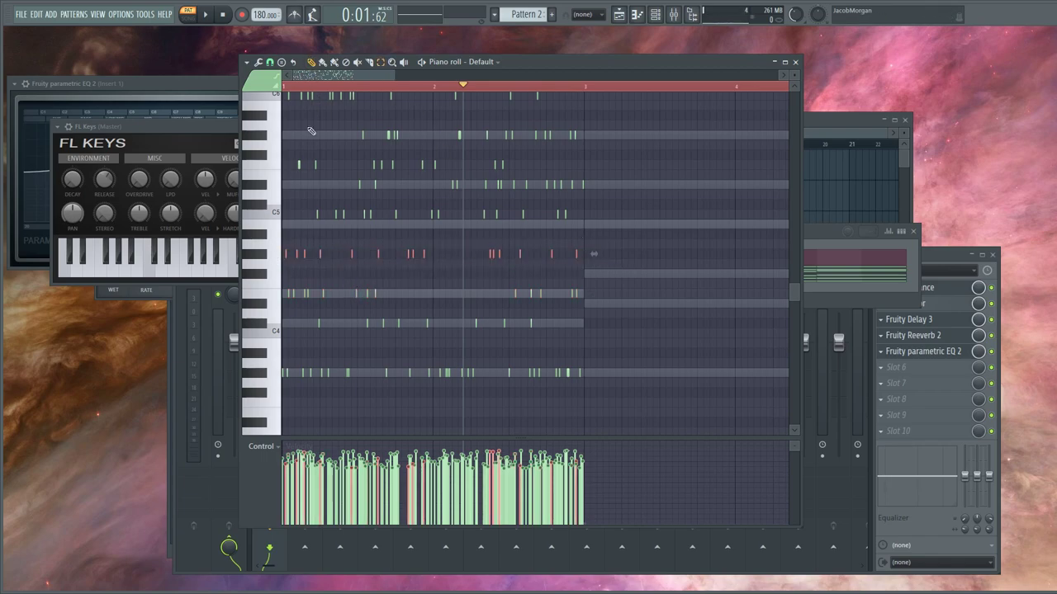
{"action": "left_click_drag", "start_coordinate": [352, 255], "coordinate": [352, 325]}
{"action": "scroll", "coordinate": [422, 266], "scroll_direction": "up", "scroll_amount": 2}
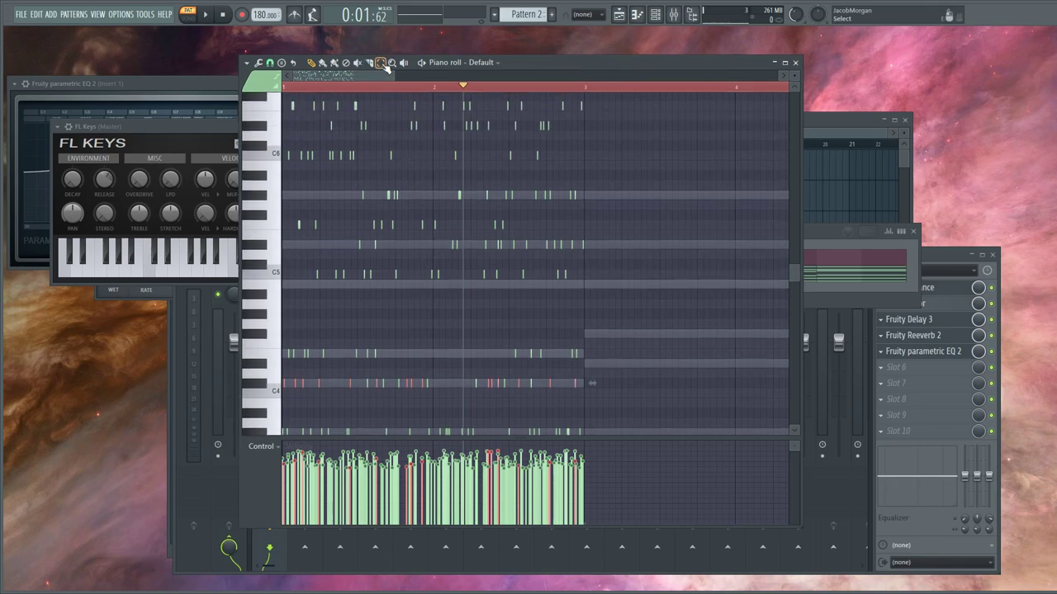
{"action": "left_click_drag", "start_coordinate": [585, 270], "coordinate": [298, 299]}
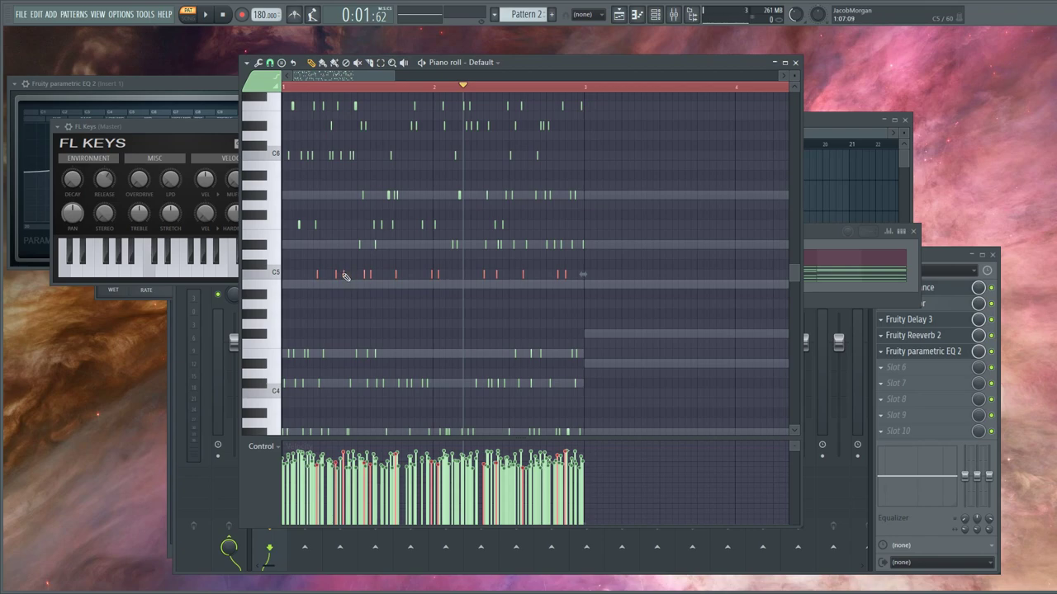
{"action": "scroll", "coordinate": [357, 141], "scroll_direction": "up", "scroll_amount": 3}
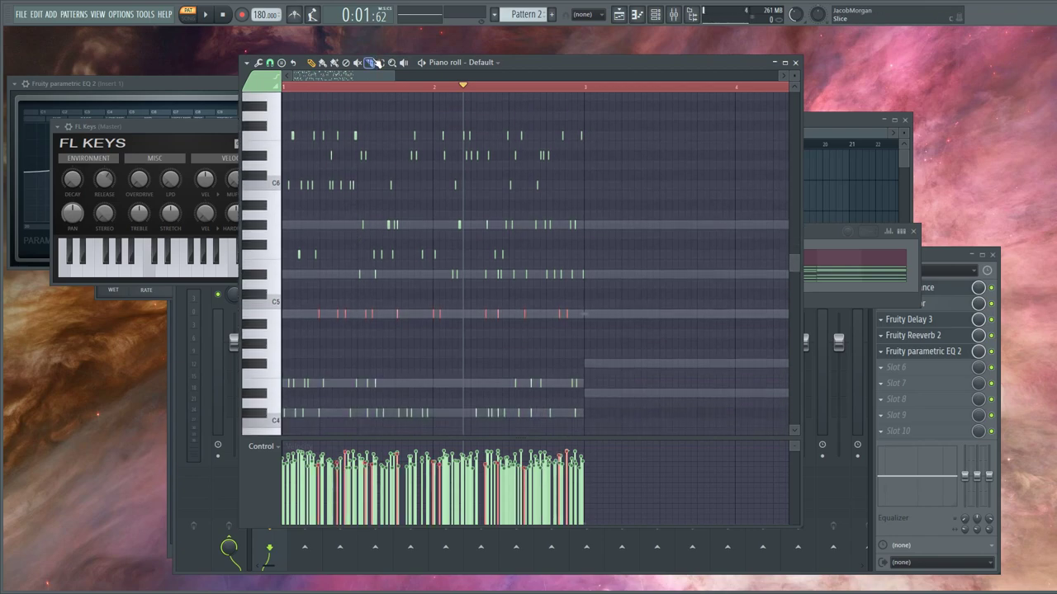
Step: Move the random F5 notes down to B4 and the C6 notes down to G#5
{"action": "left_click_drag", "start_coordinate": [535, 260], "coordinate": [295, 312]}
{"action": "scroll", "coordinate": [344, 300], "scroll_direction": "up", "scroll_amount": 5}
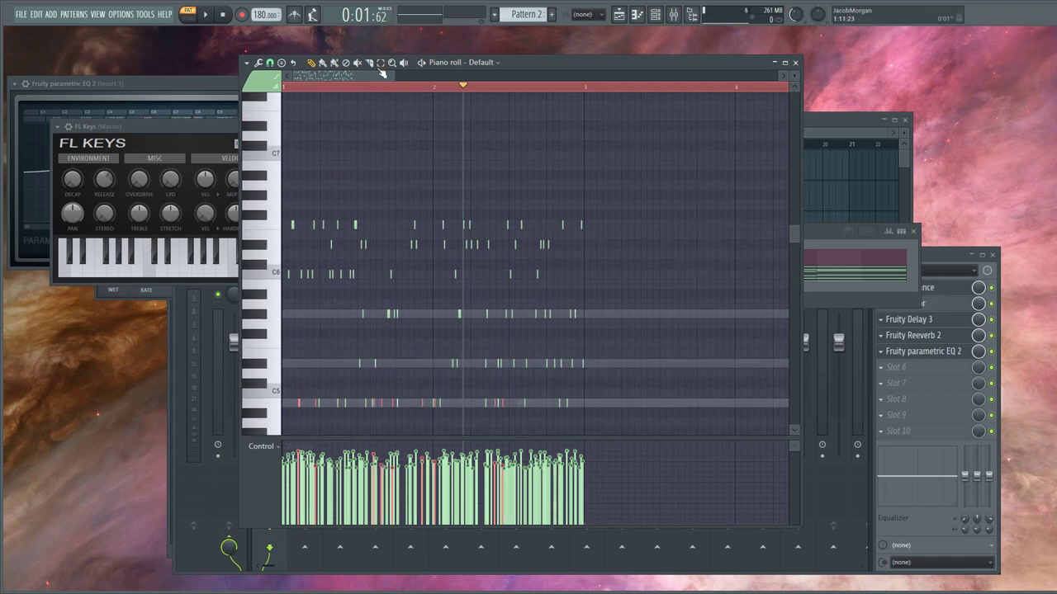
{"action": "left_click_drag", "start_coordinate": [568, 288], "coordinate": [315, 314]}
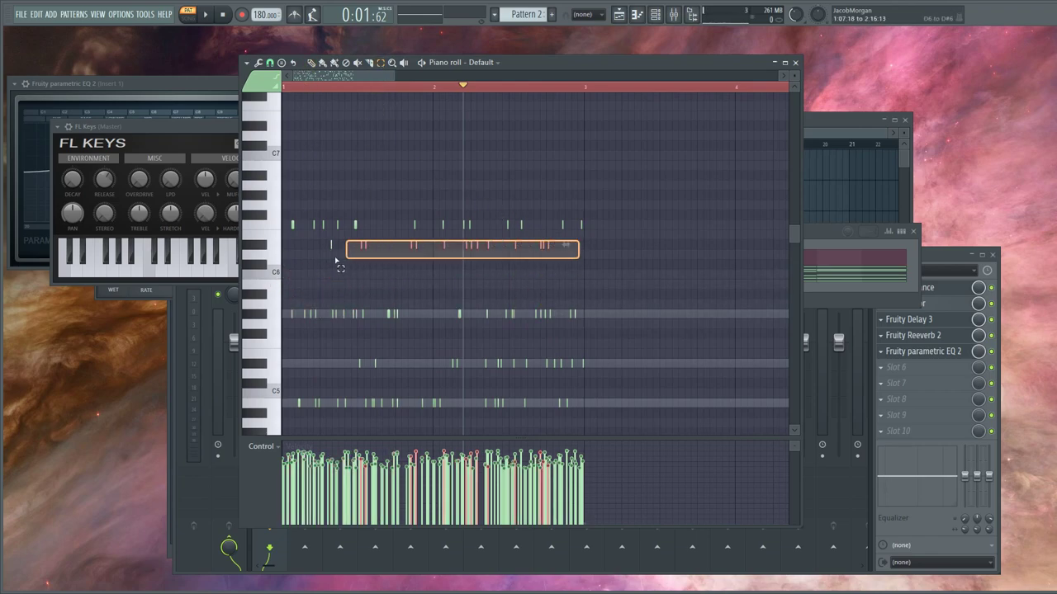
Step: Move the random D#6 notes down to D#5 and the highest F6 notes down to E4
{"action": "left_click_drag", "start_coordinate": [331, 262], "coordinate": [302, 261]}
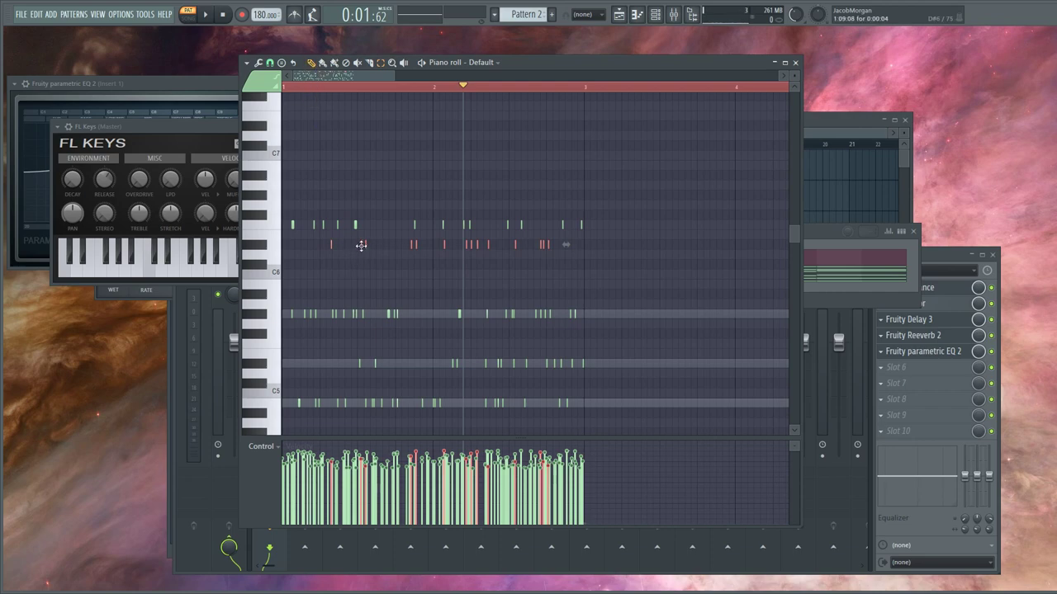
{"action": "left_click_drag", "start_coordinate": [361, 245], "coordinate": [350, 368]}
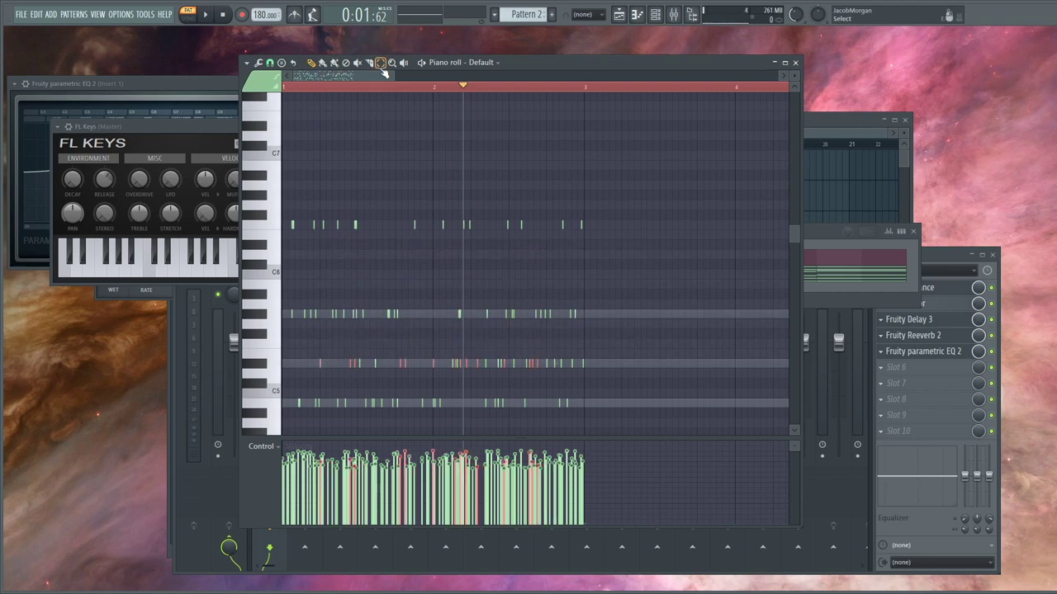
{"action": "left_click", "coordinate": [628, 196]}
{"action": "left_click_drag", "start_coordinate": [617, 225], "coordinate": [547, 211]}
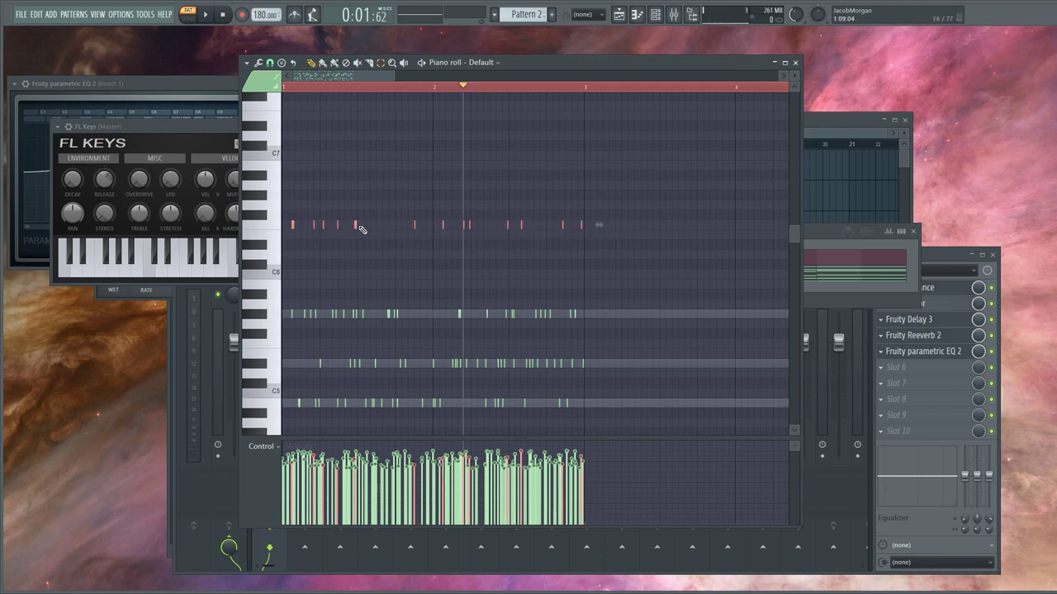
{"action": "left_click_drag", "start_coordinate": [361, 230], "coordinate": [363, 364]}
{"action": "scroll", "coordinate": [377, 339], "scroll_direction": "down", "scroll_amount": 5}
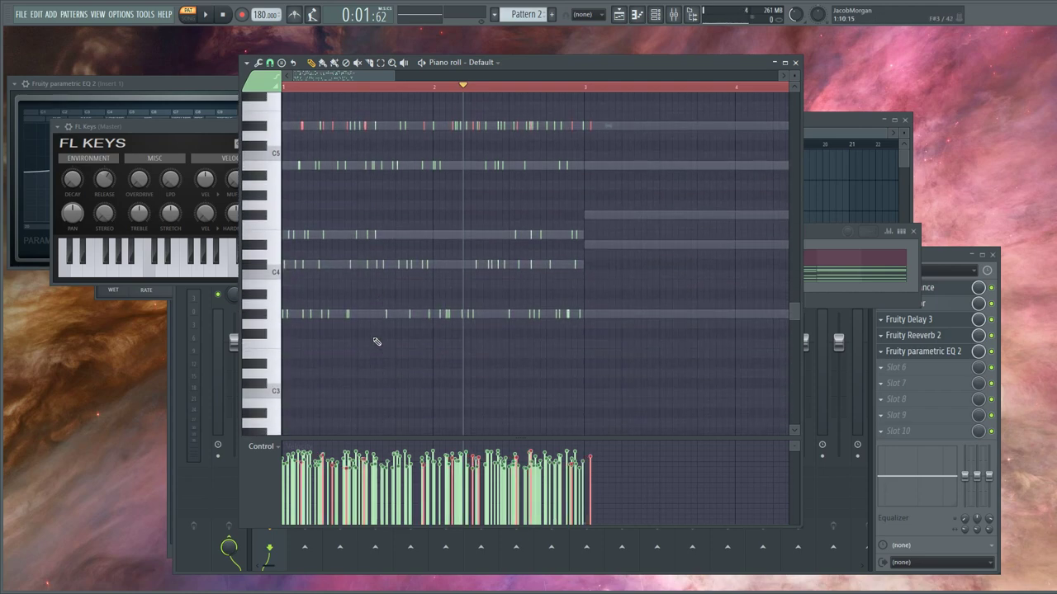
{"action": "scroll", "coordinate": [386, 319], "scroll_direction": "up", "scroll_amount": 1}
{"action": "mouse_move", "coordinate": [366, 291]}
{"action": "left_mouse_down"}
{"action": "mouse_move", "coordinate": [373, 298]}
{"action": "mouse_move", "coordinate": [354, 304]}
{"action": "mouse_move", "coordinate": [356, 294]}
{"action": "left_mouse_up"}
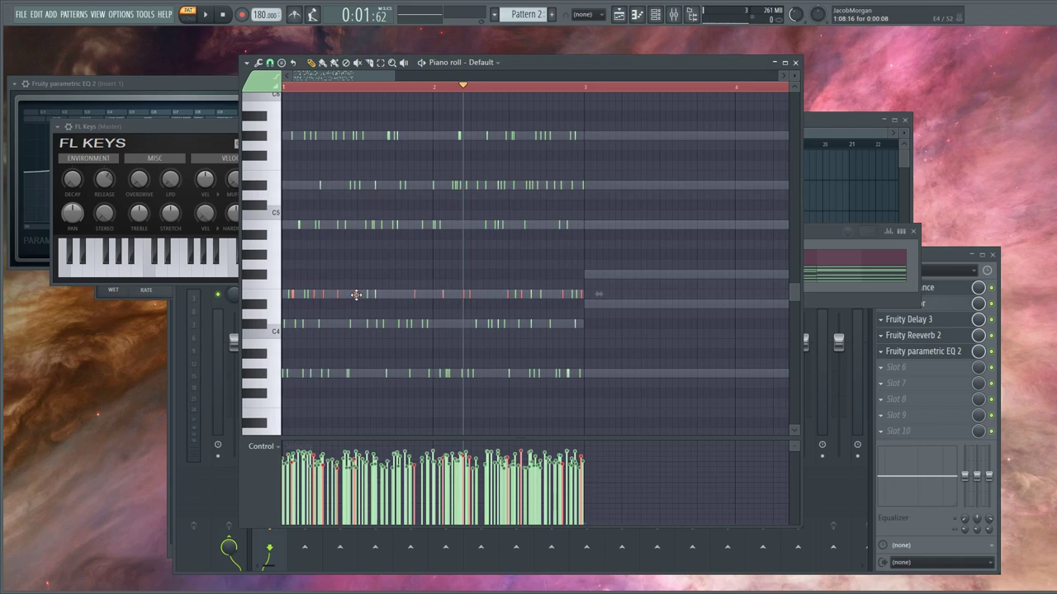
Step: Set the piano roll's grid snap to Cell
{"action": "scroll", "coordinate": [404, 289], "scroll_direction": "up", "scroll_amount": 4}
{"action": "scroll", "coordinate": [484, 241], "scroll_direction": "down", "scroll_amount": 5}
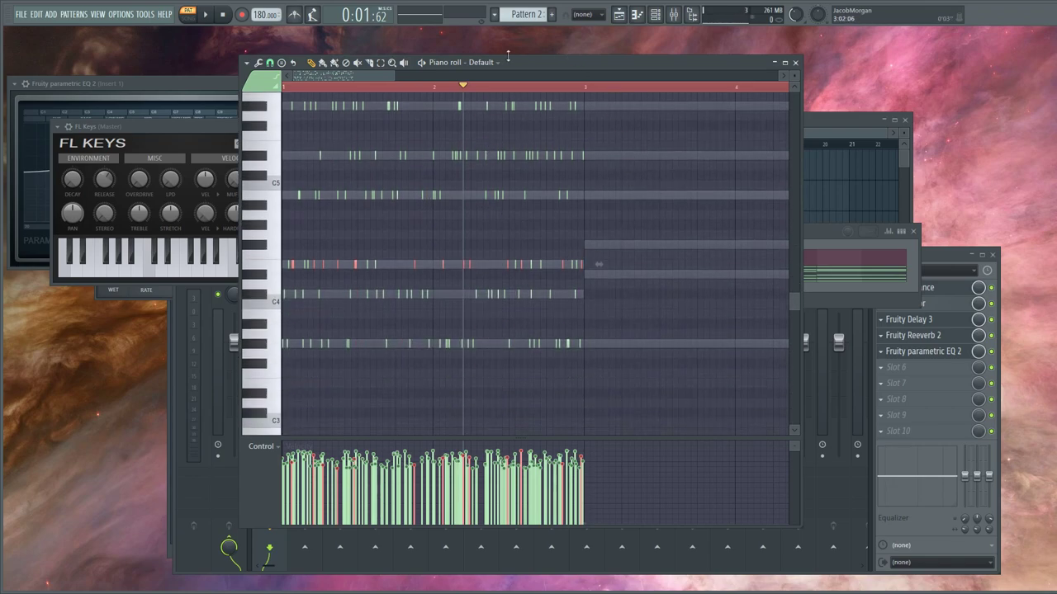
{"action": "scroll", "coordinate": [609, 98], "scroll_direction": "up", "scroll_amount": 4}
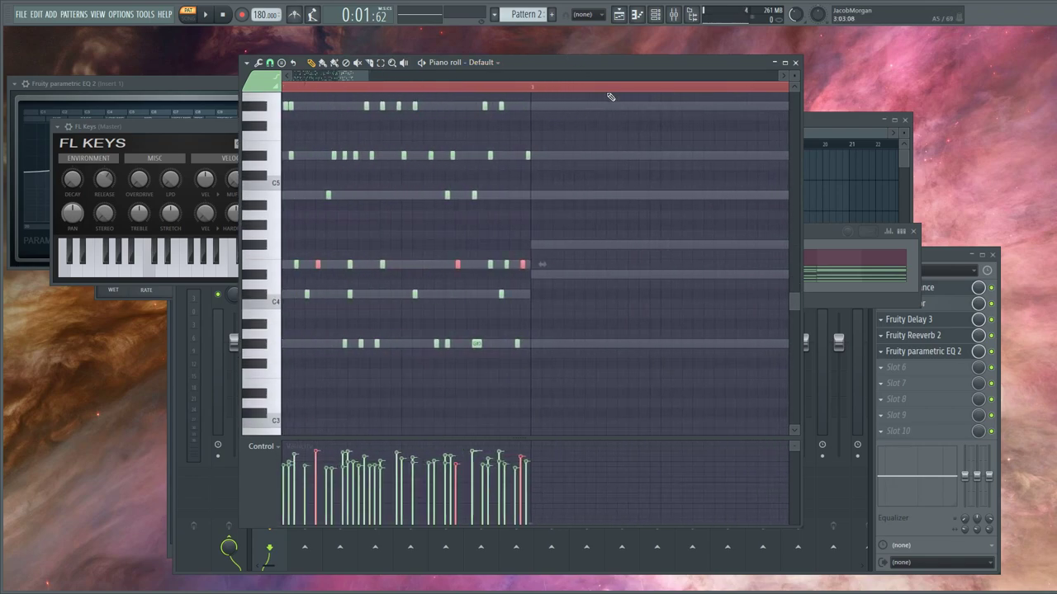
{"action": "scroll", "coordinate": [490, 92], "scroll_direction": "down", "scroll_amount": 5}
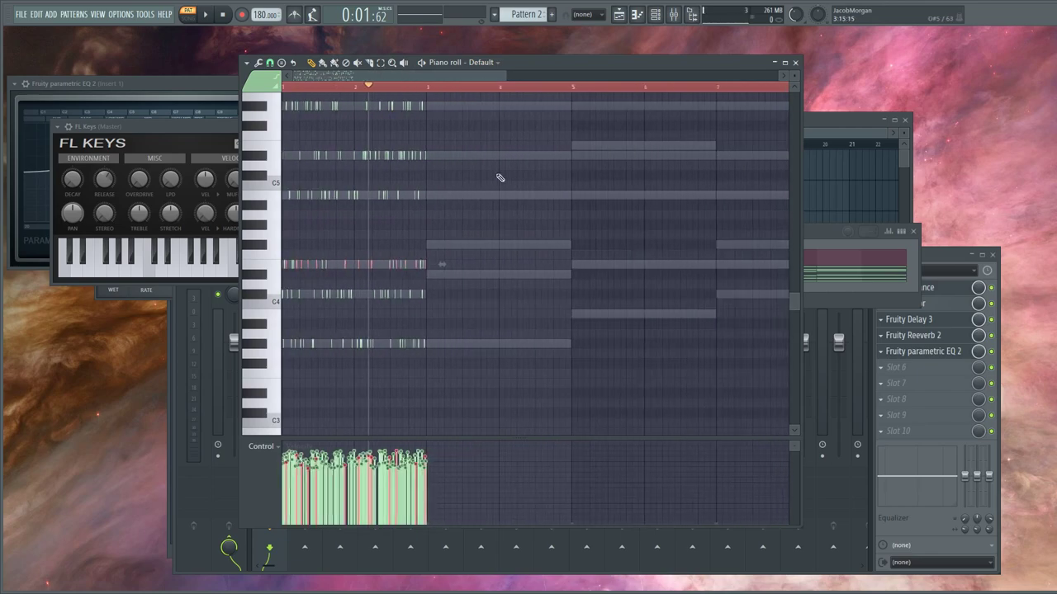
{"action": "scroll", "coordinate": [456, 209], "scroll_direction": "up", "scroll_amount": 3}
{"action": "scroll", "coordinate": [438, 210], "scroll_direction": "down", "scroll_amount": 2}
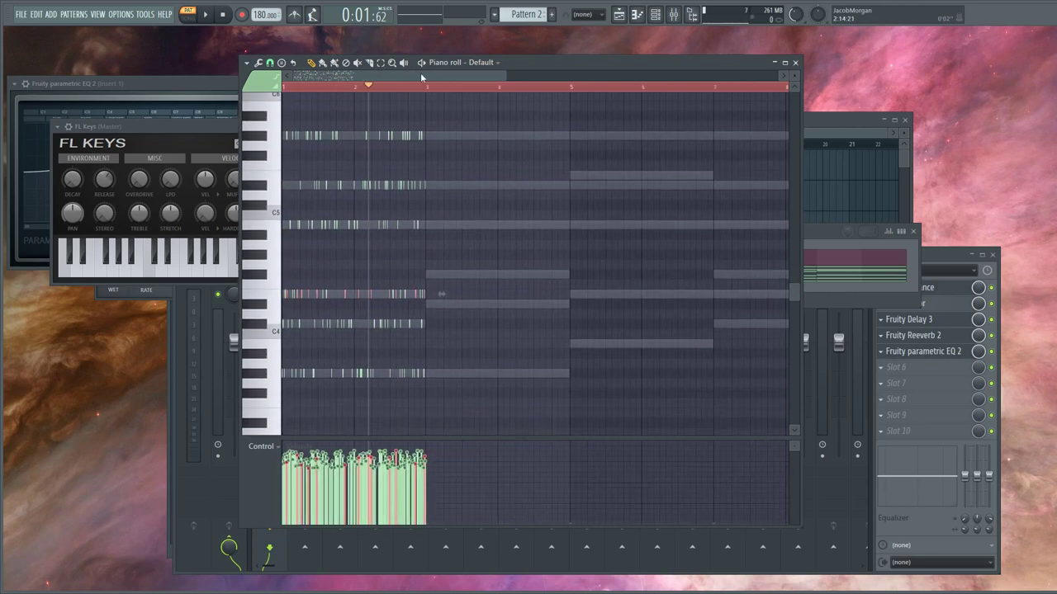
{"action": "left_click_drag", "start_coordinate": [368, 85], "coordinate": [265, 94]}
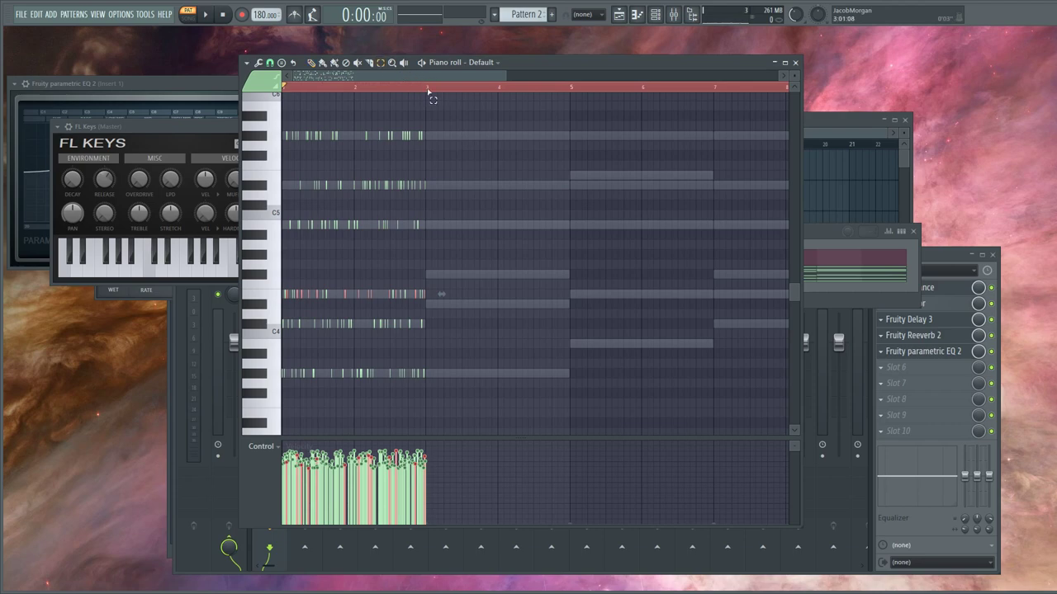
{"action": "left_click", "coordinate": [426, 87]}
{"action": "left_click", "coordinate": [269, 62]}
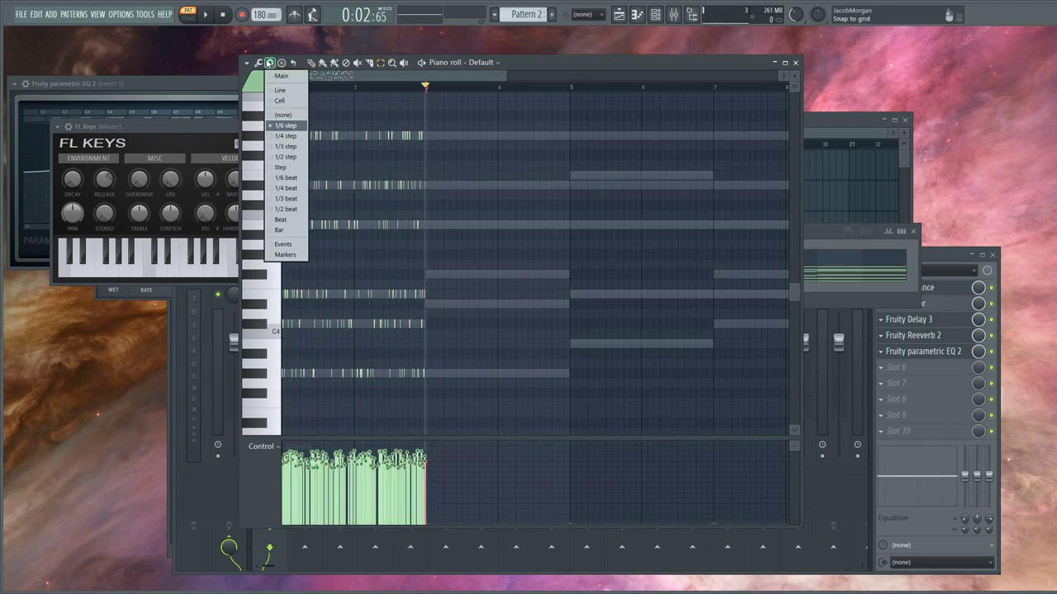
{"action": "left_click", "coordinate": [291, 102]}
Step: Select bars 1 and 2 with all their random notes and audition the loop
{"action": "left_click_drag", "start_coordinate": [426, 87], "coordinate": [283, 88]}
{"action": "left_click_drag", "start_coordinate": [428, 93], "coordinate": [281, 122]}
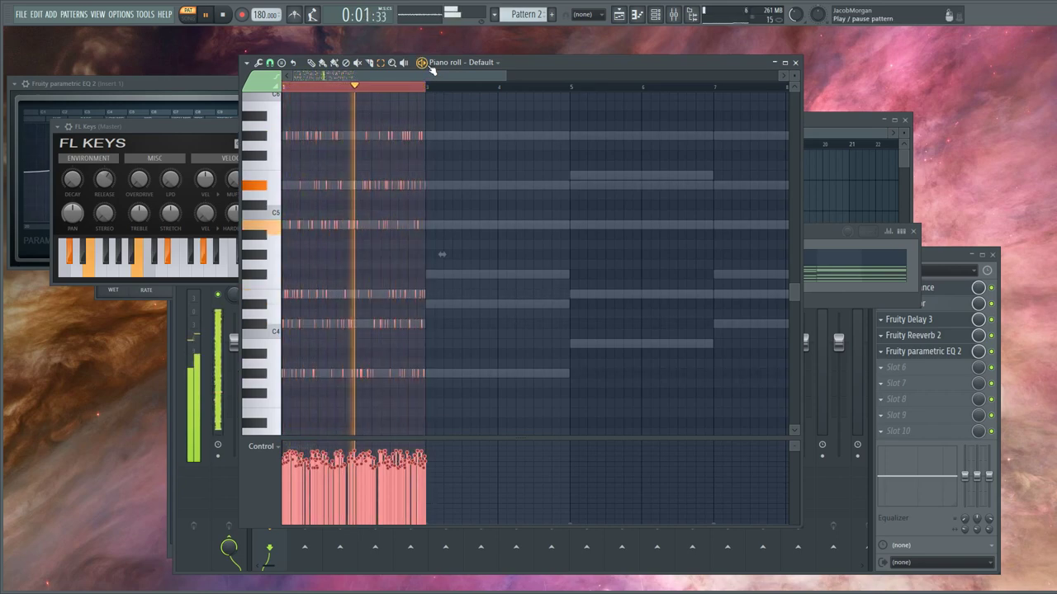
{"action": "left_click", "coordinate": [422, 63]}
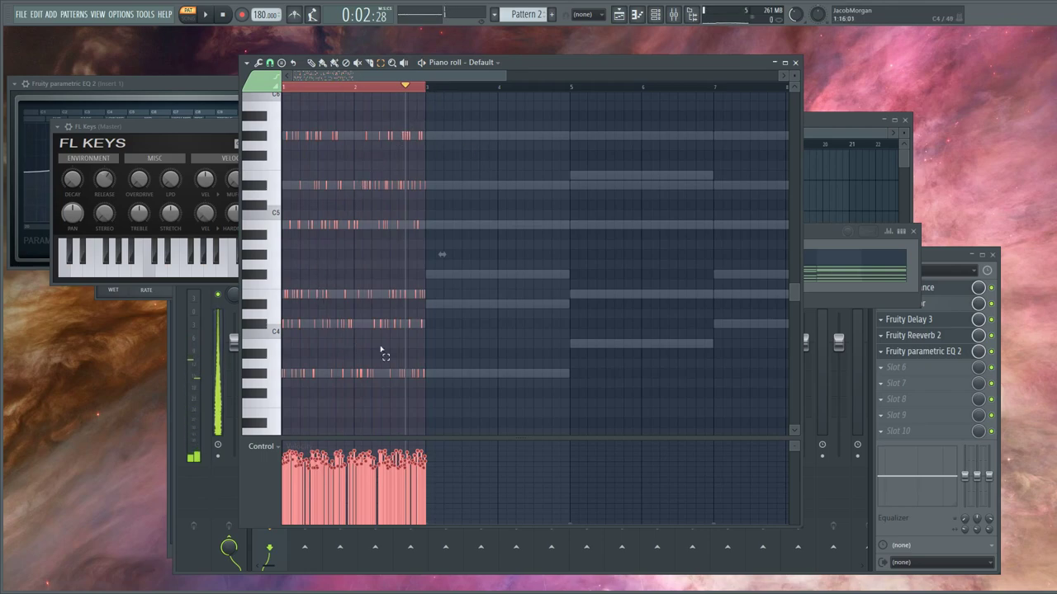
Step: Replace the Sytrus instrument on the Default channel with Serum and start playing the pattern
{"action": "left_click", "coordinate": [805, 277]}
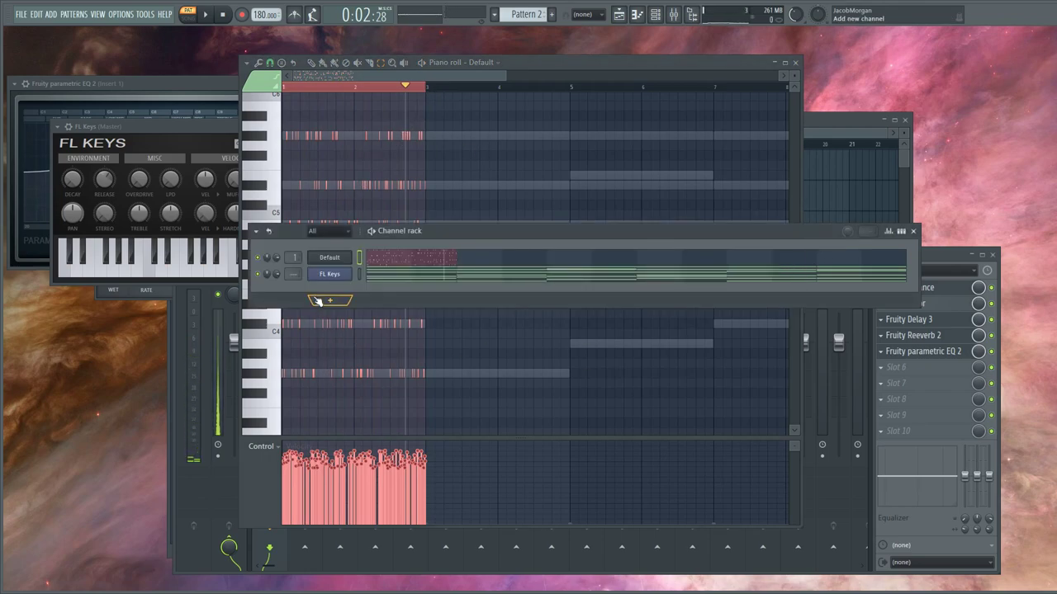
{"action": "right_click", "coordinate": [337, 261]}
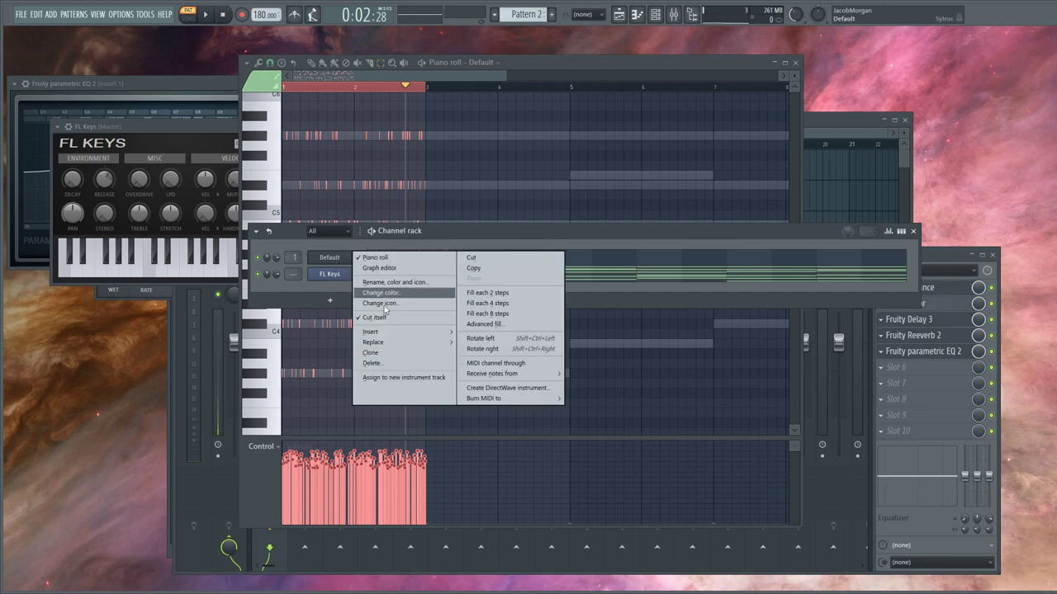
{"action": "mouse_move", "coordinate": [415, 349]}
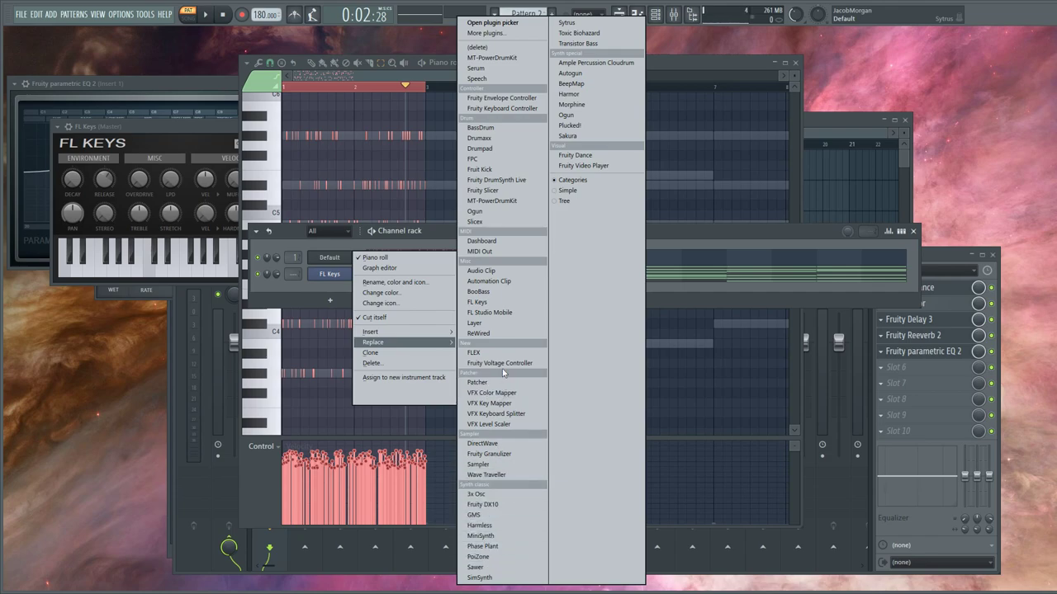
{"action": "left_click", "coordinate": [476, 68]}
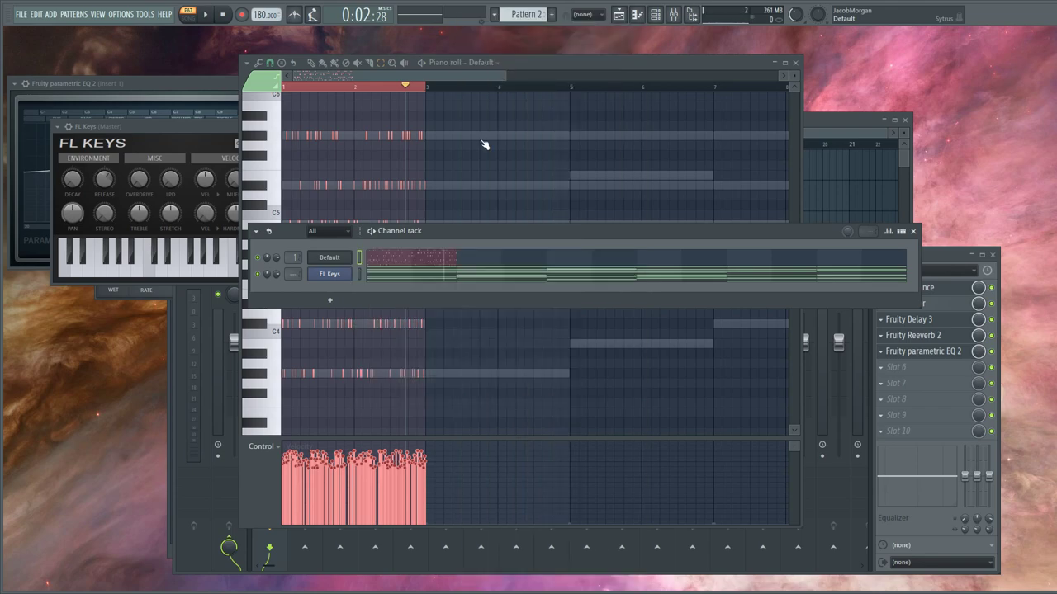
{"action": "left_click_drag", "start_coordinate": [529, 216], "coordinate": [670, 154]}
{"action": "left_click", "coordinate": [375, 232]}
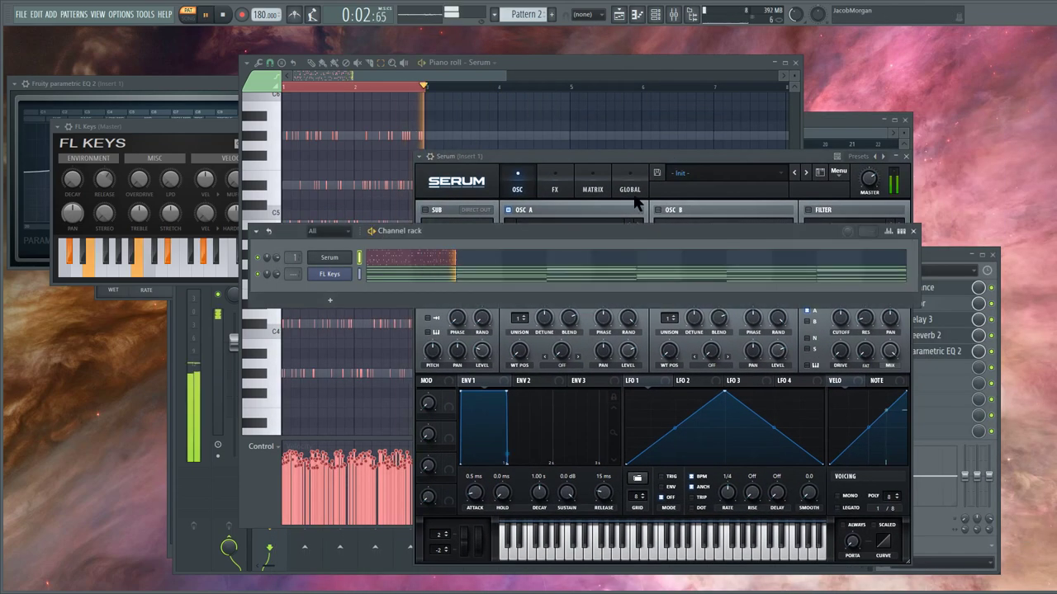
Step: Shape Serum's Env 1 into a short pluck with attack 0.0 ms, decay 115 ms and sustain at -oo dB
{"action": "left_click", "coordinate": [664, 160]}
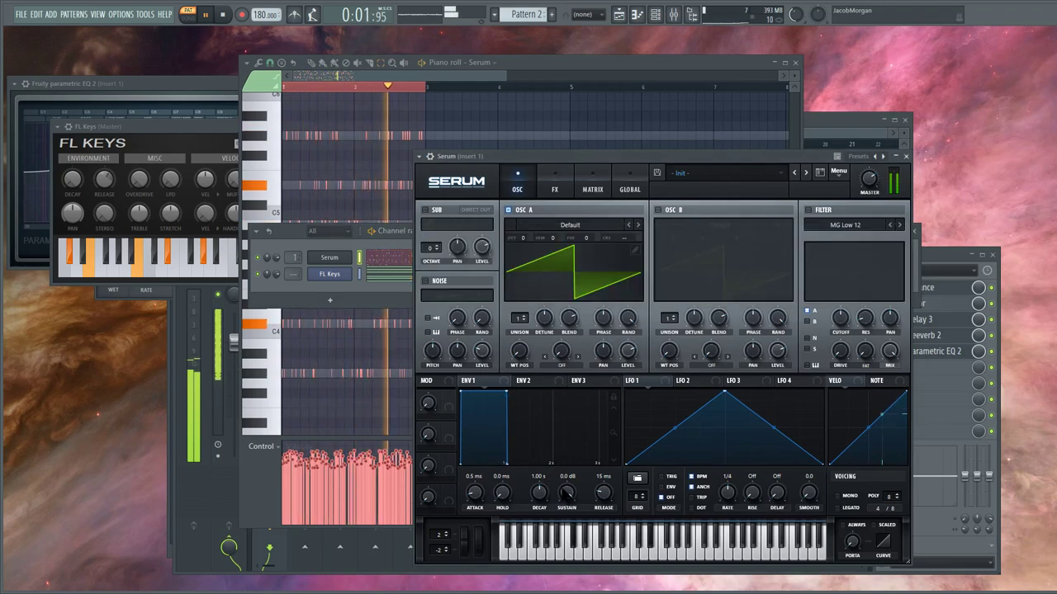
{"action": "left_click_drag", "start_coordinate": [566, 493], "coordinate": [566, 545]}
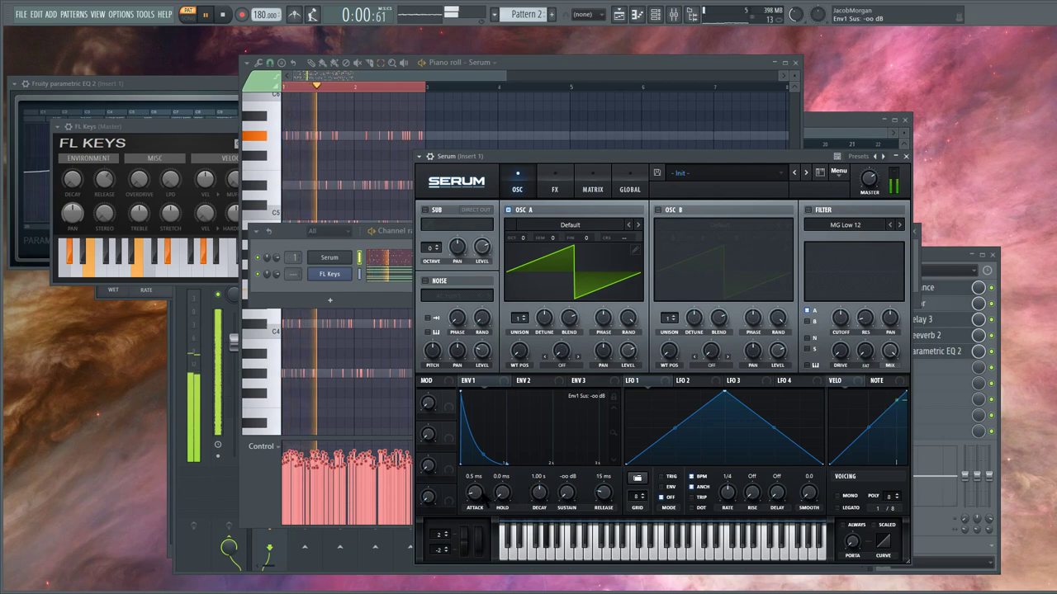
{"action": "left_click_drag", "start_coordinate": [474, 493], "coordinate": [474, 522]}
{"action": "left_click_drag", "start_coordinate": [536, 493], "coordinate": [533, 516]}
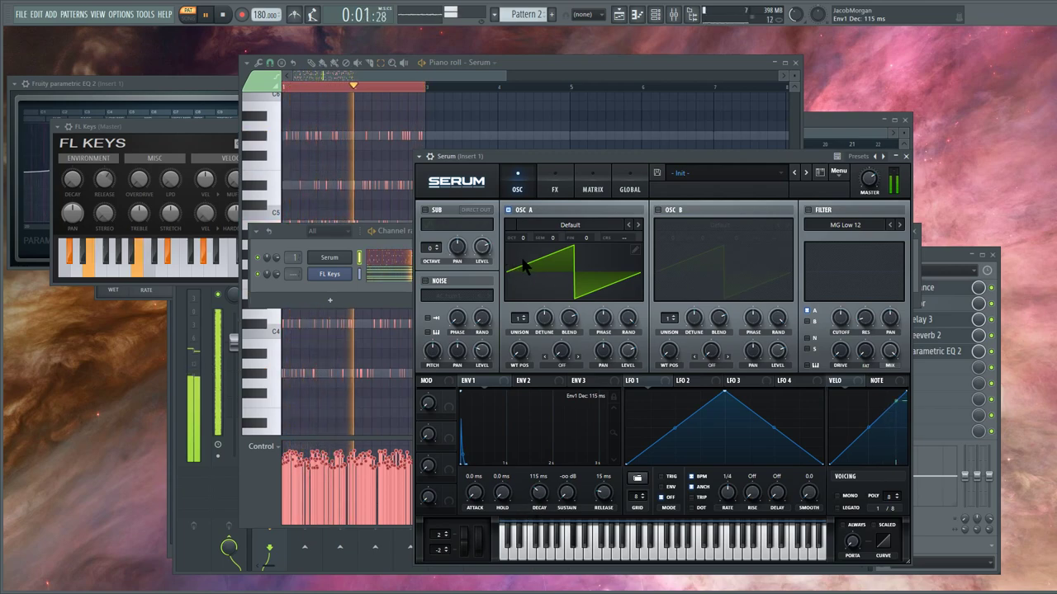
Step: Switch oscillator A to the Analog_BD_Sin wavetable, adjust Env 1 to attack 1.5 ms and decay 763 ms, and stop playback
{"action": "left_click", "coordinate": [637, 224]}
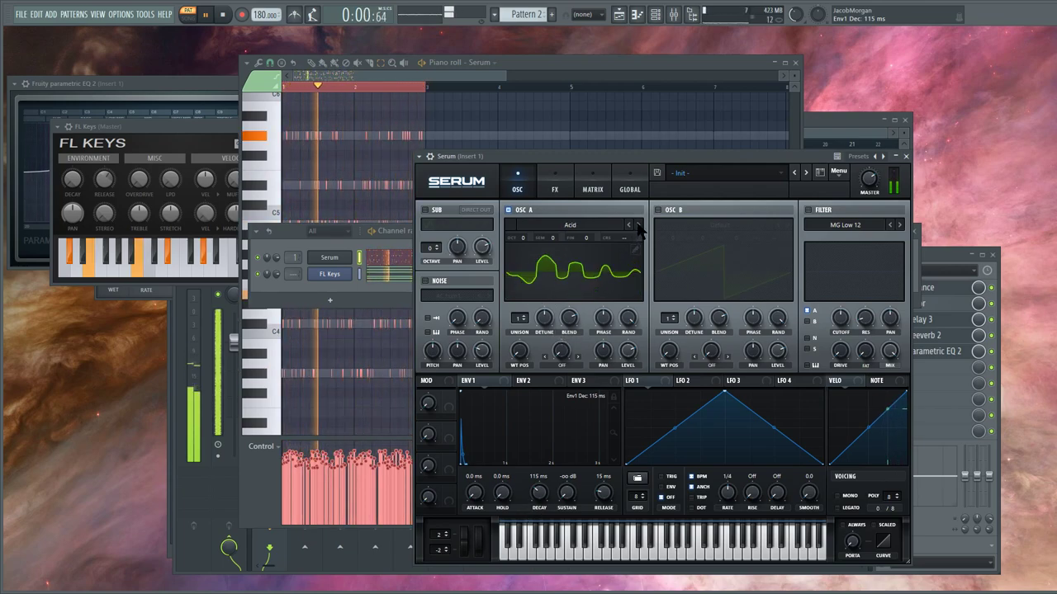
{"action": "left_click", "coordinate": [637, 223]}
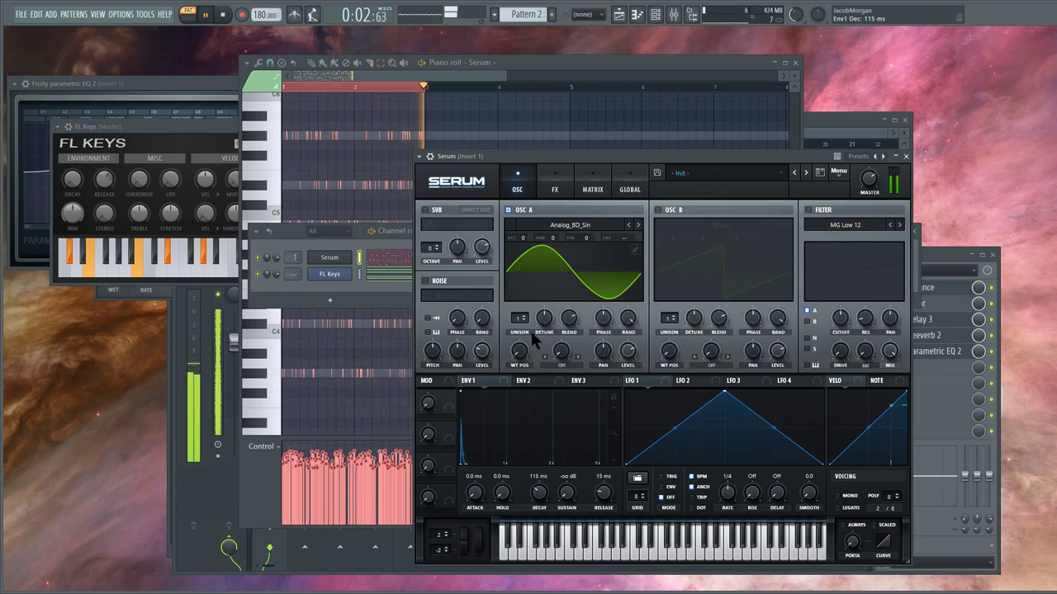
{"action": "left_click_drag", "start_coordinate": [474, 492], "coordinate": [482, 448]}
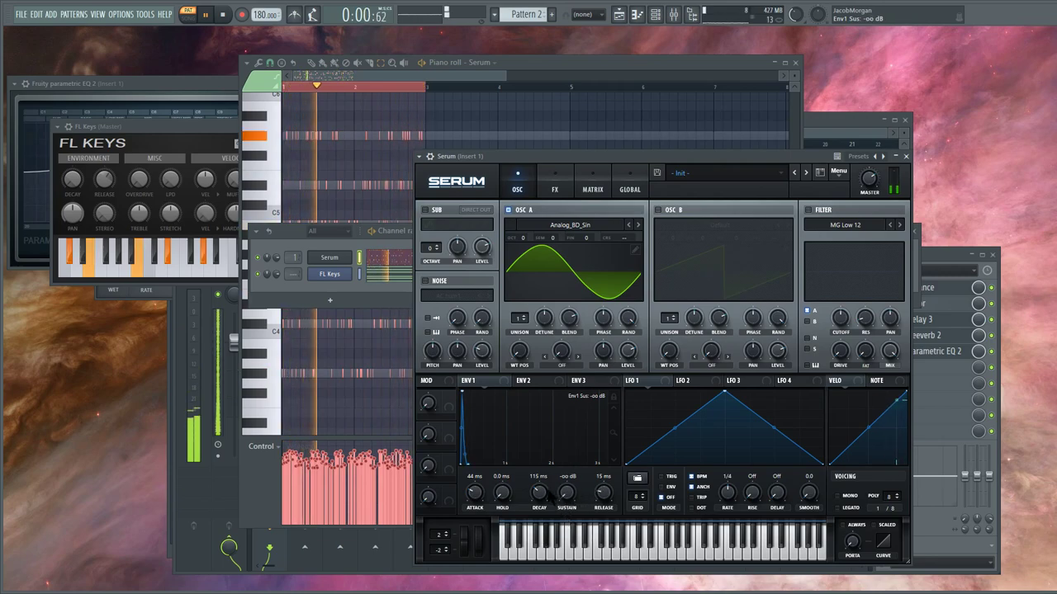
{"action": "left_click_drag", "start_coordinate": [538, 493], "coordinate": [541, 481]}
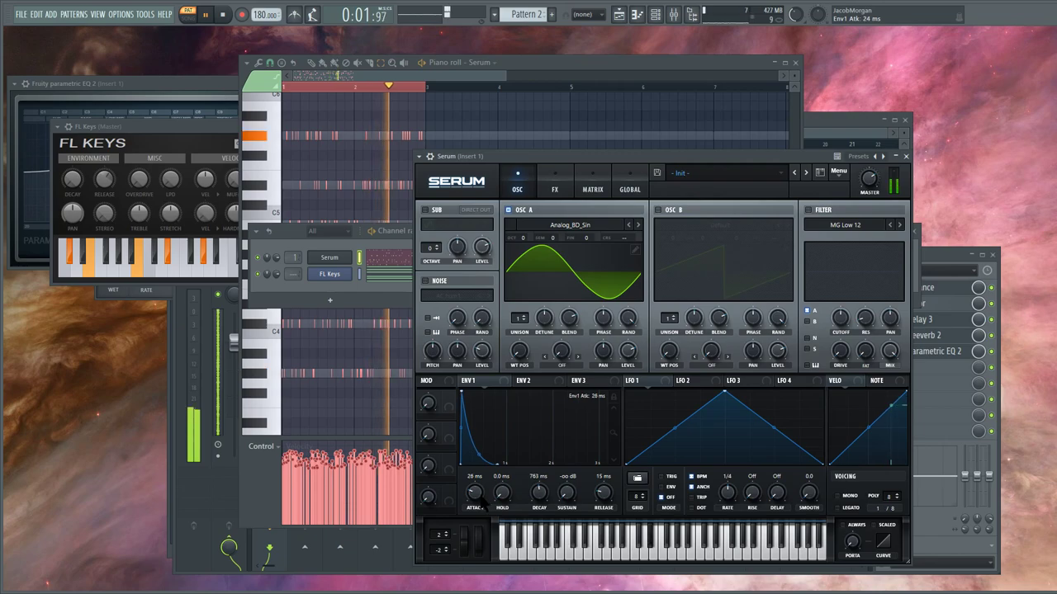
{"action": "mouse_move", "coordinate": [476, 494]}
{"action": "left_mouse_down"}
{"action": "mouse_move", "coordinate": [486, 521]}
{"action": "mouse_move", "coordinate": [480, 509]}
{"action": "left_mouse_up"}
{"action": "left_click", "coordinate": [223, 15]}
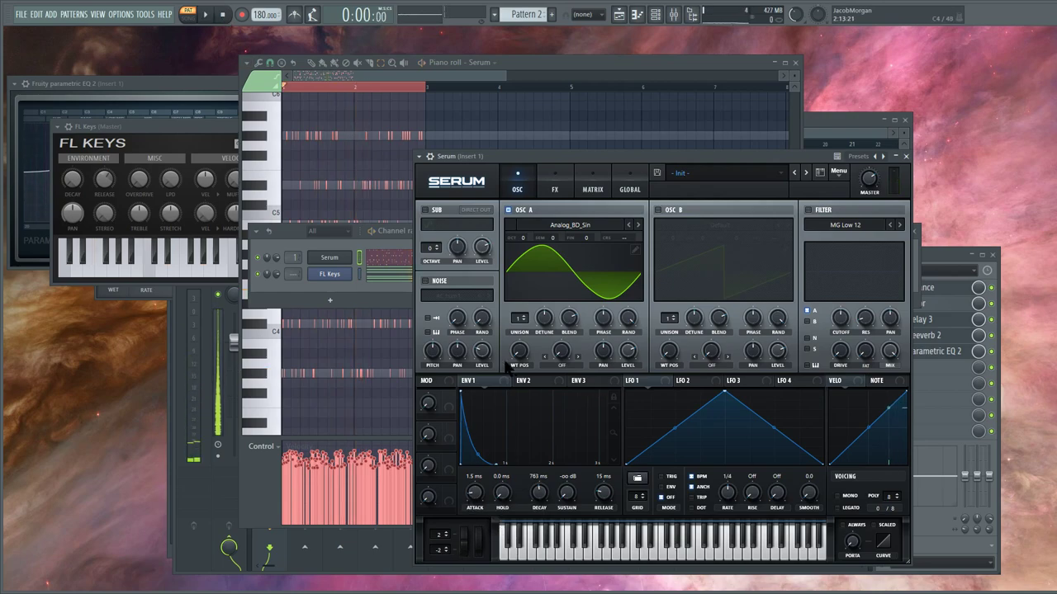
Step: Bring Serum's piano roll back to the front and review the ghost chords following the first two bars
{"action": "left_click", "coordinate": [551, 73]}
{"action": "scroll", "coordinate": [460, 137], "scroll_direction": "up", "scroll_amount": 2}
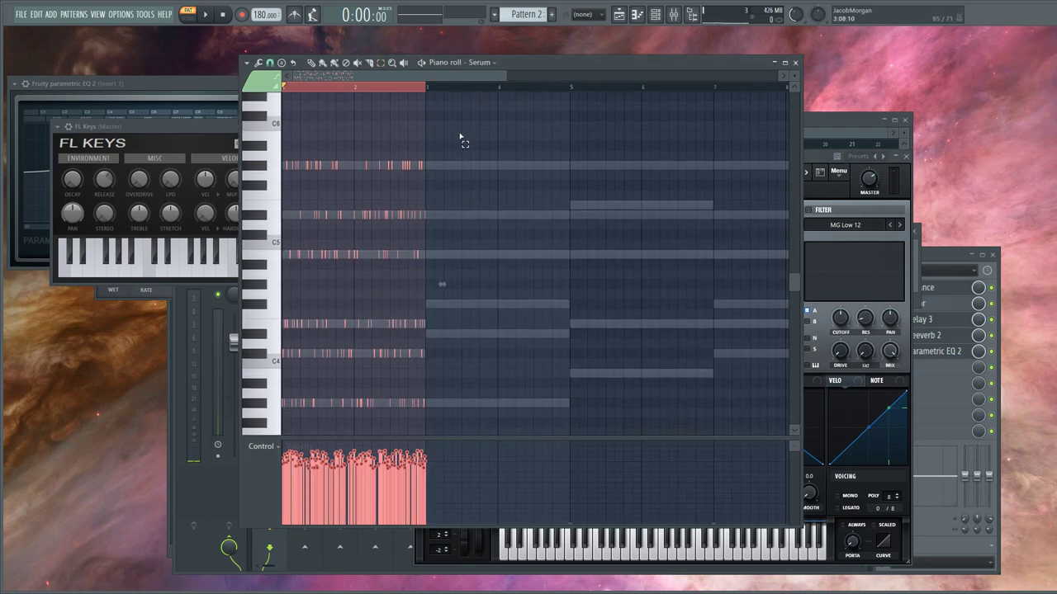
{"action": "scroll", "coordinate": [462, 139], "scroll_direction": "down", "scroll_amount": 5}
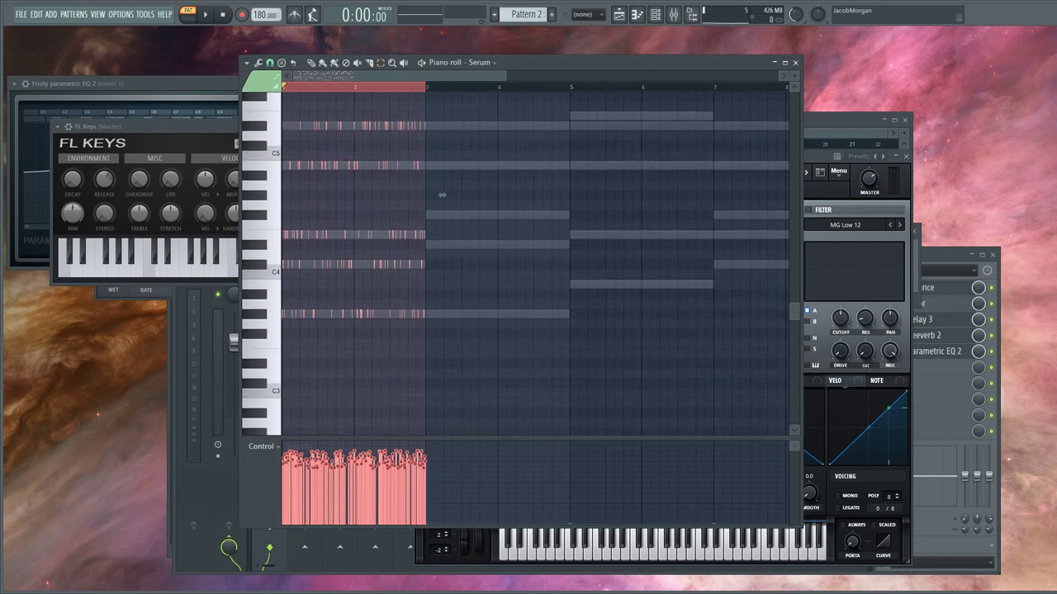